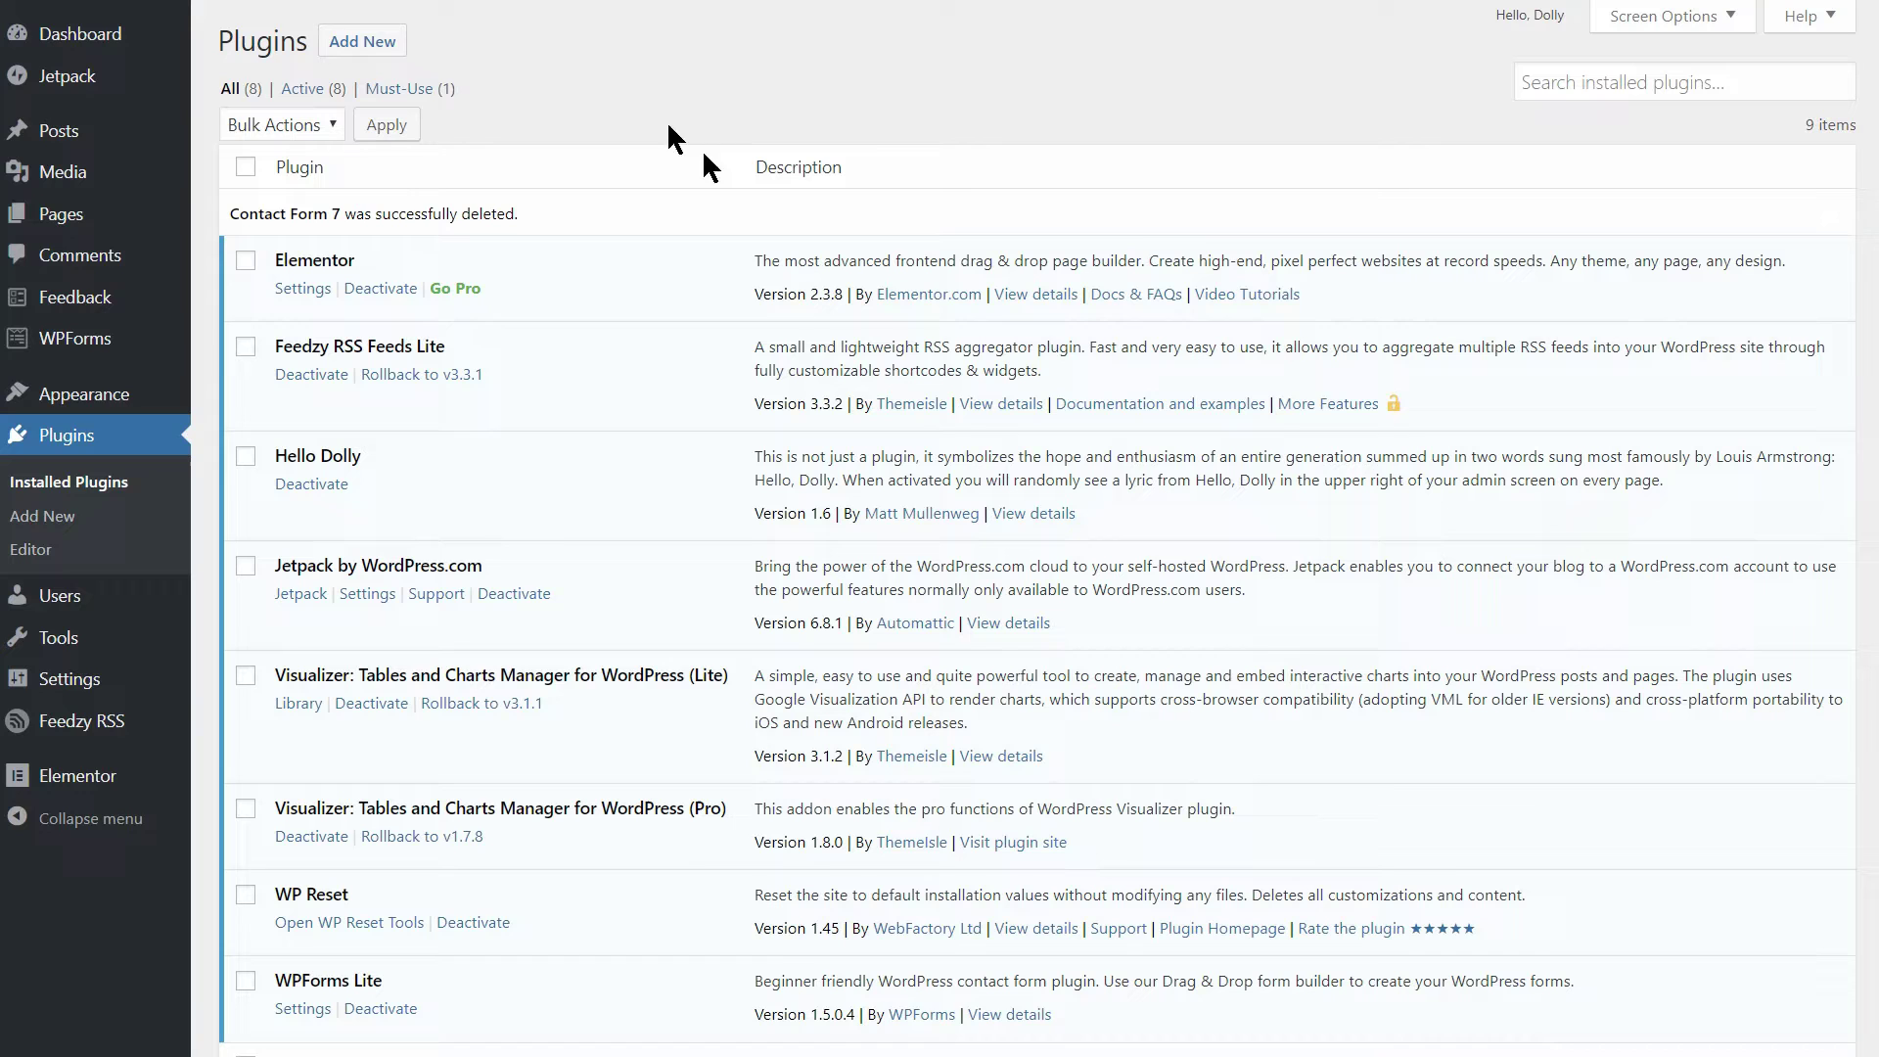
- Search the plugin directory for 'contact form', then install and activate Contact Form 7
left_click(363, 42)
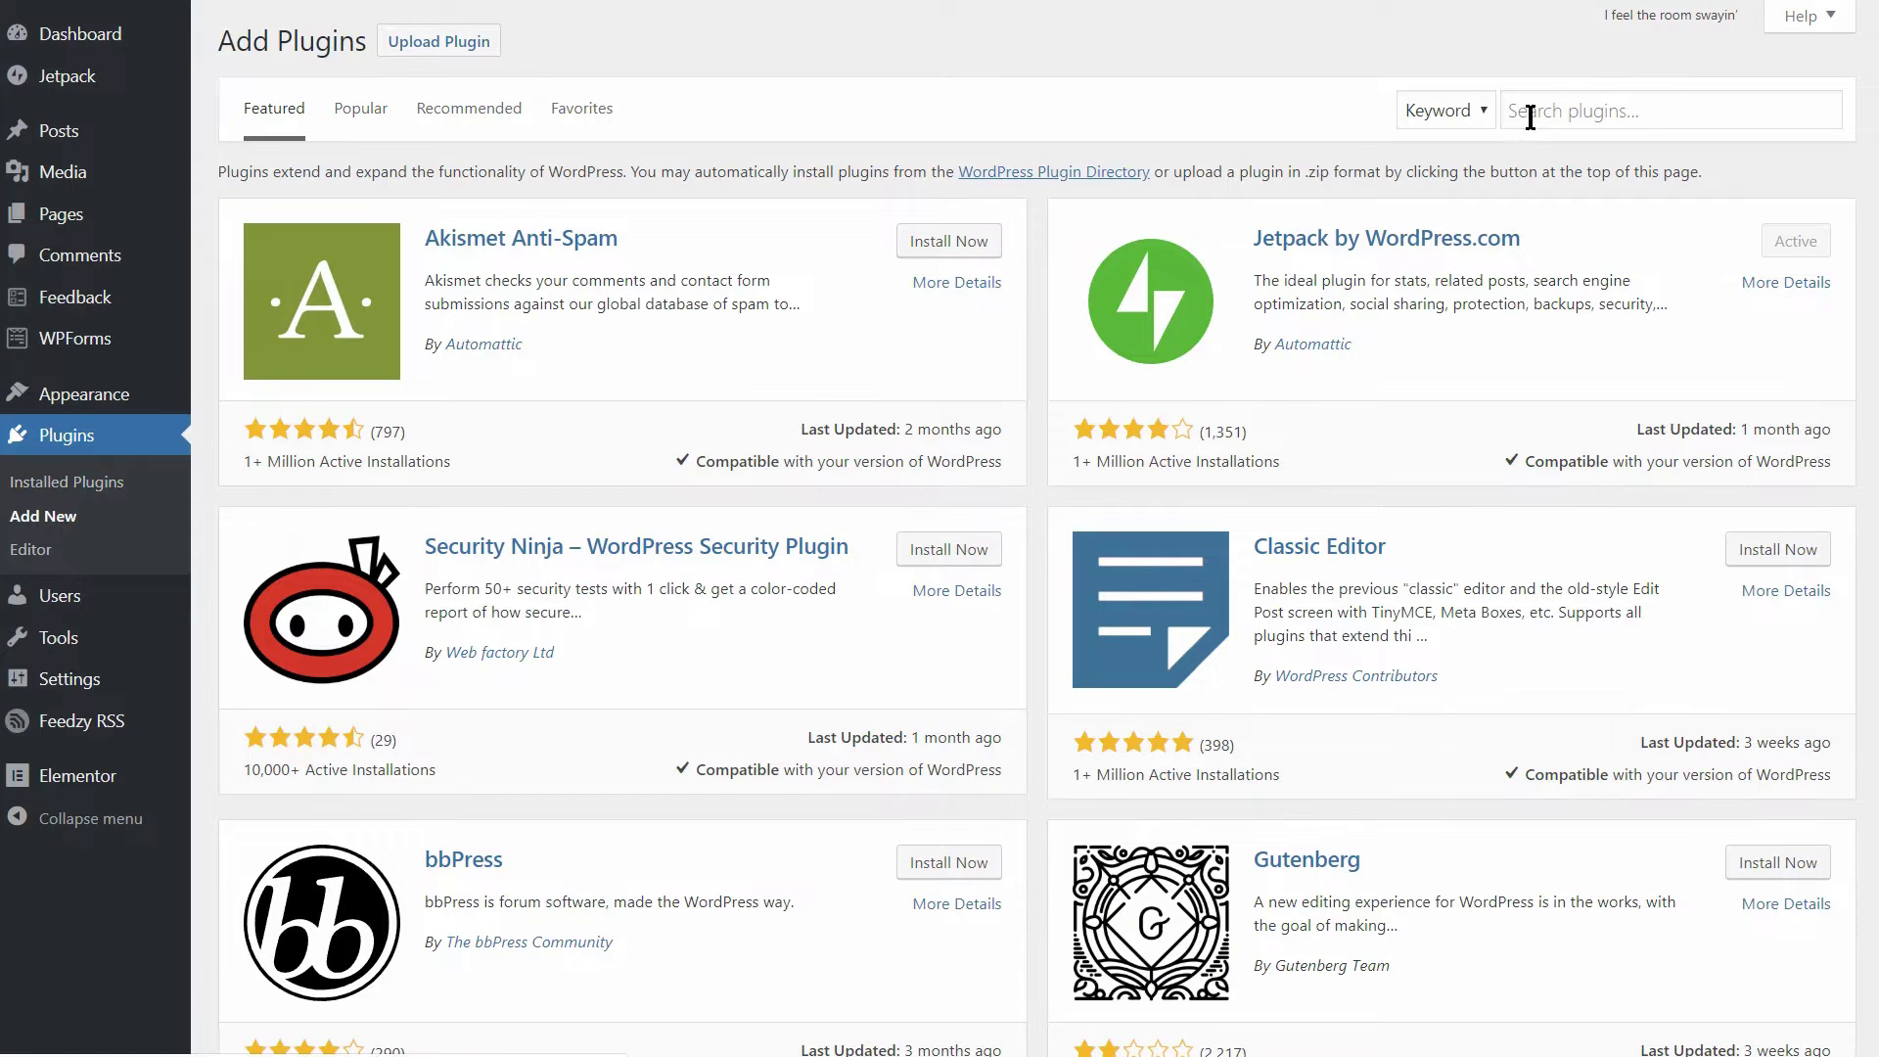
left_click(1528, 112)
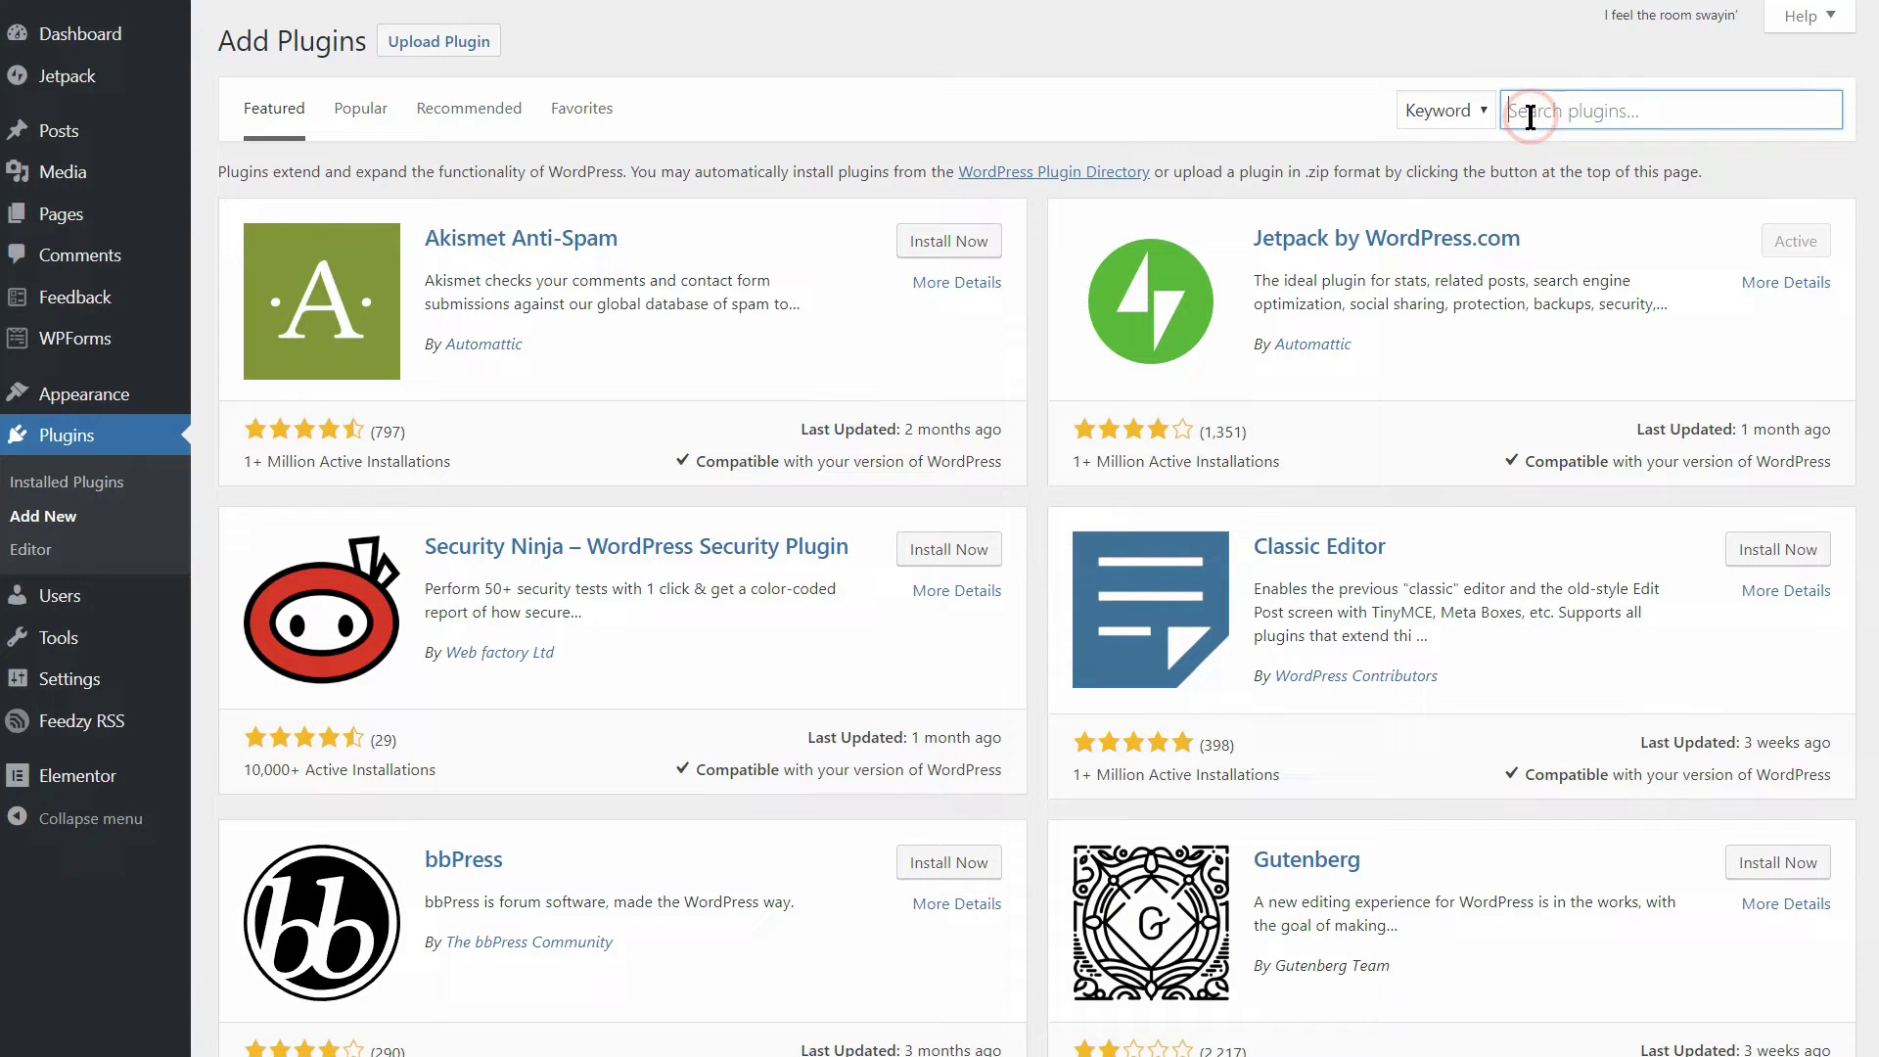
type("contact form")
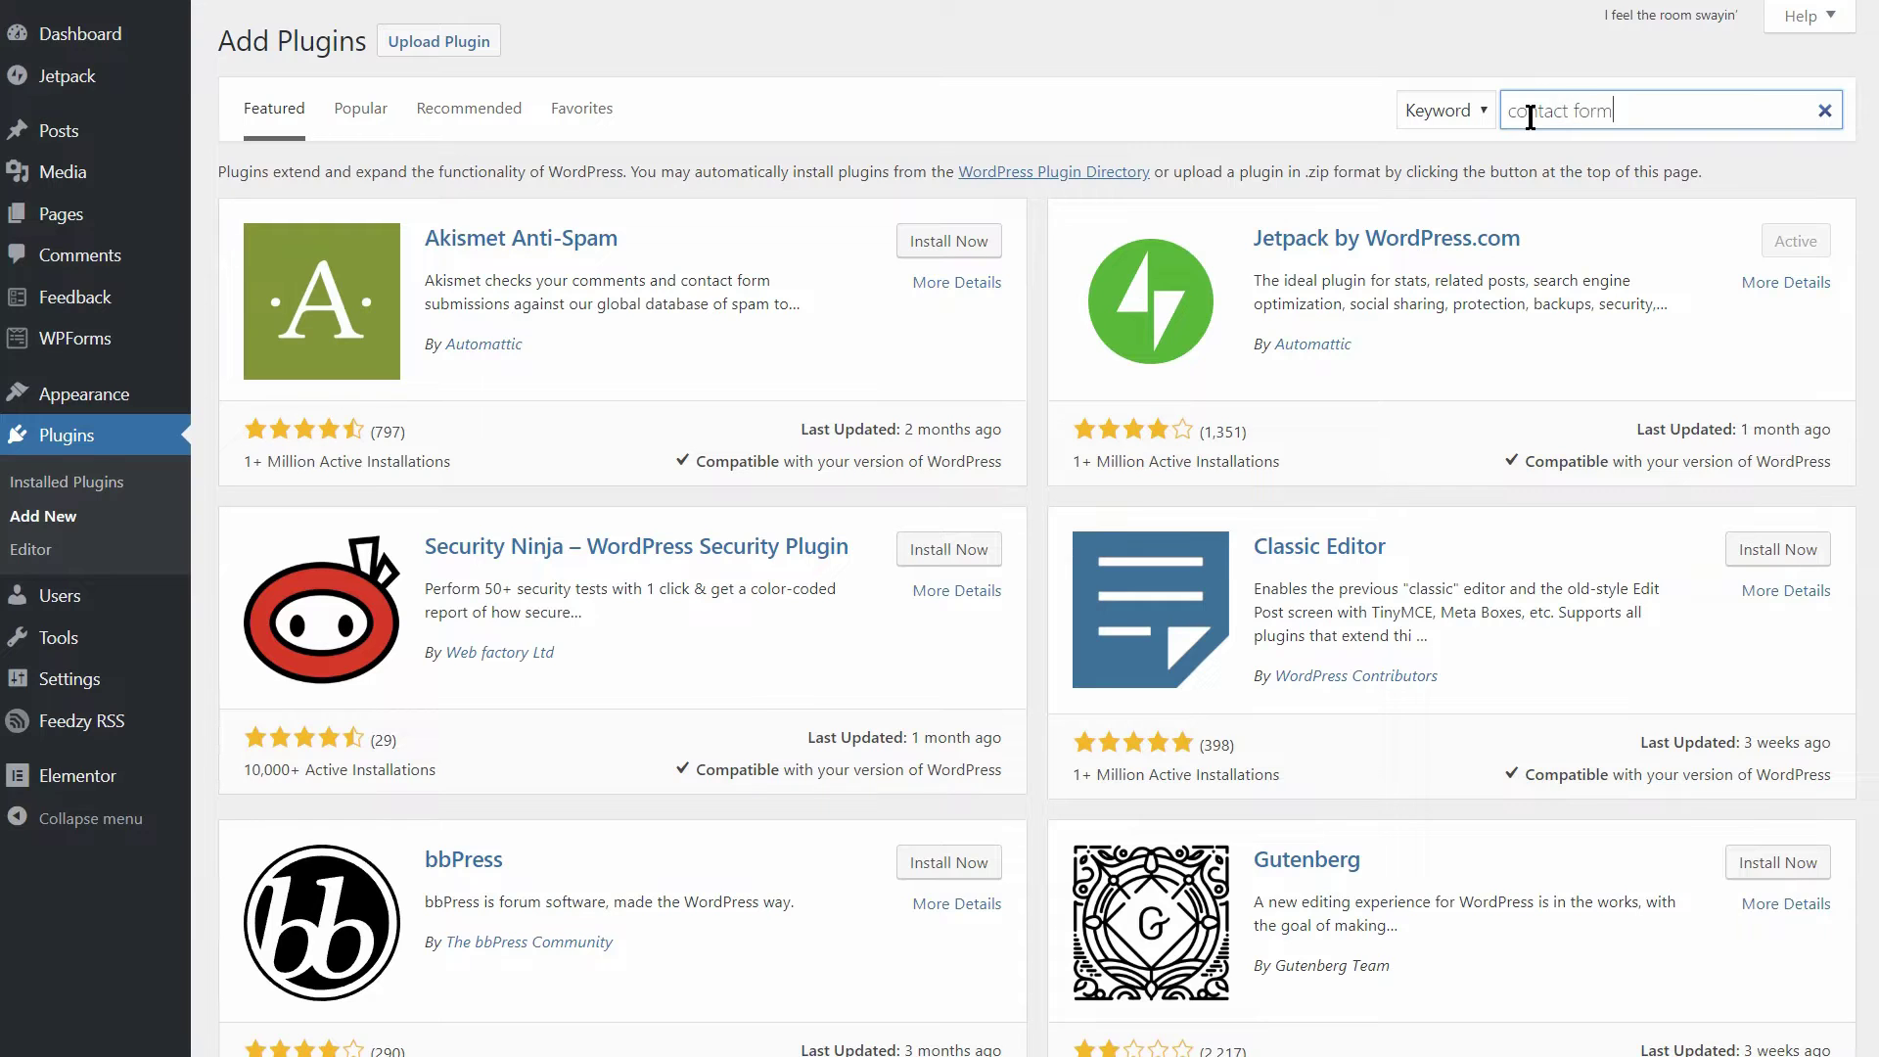
key("Return")
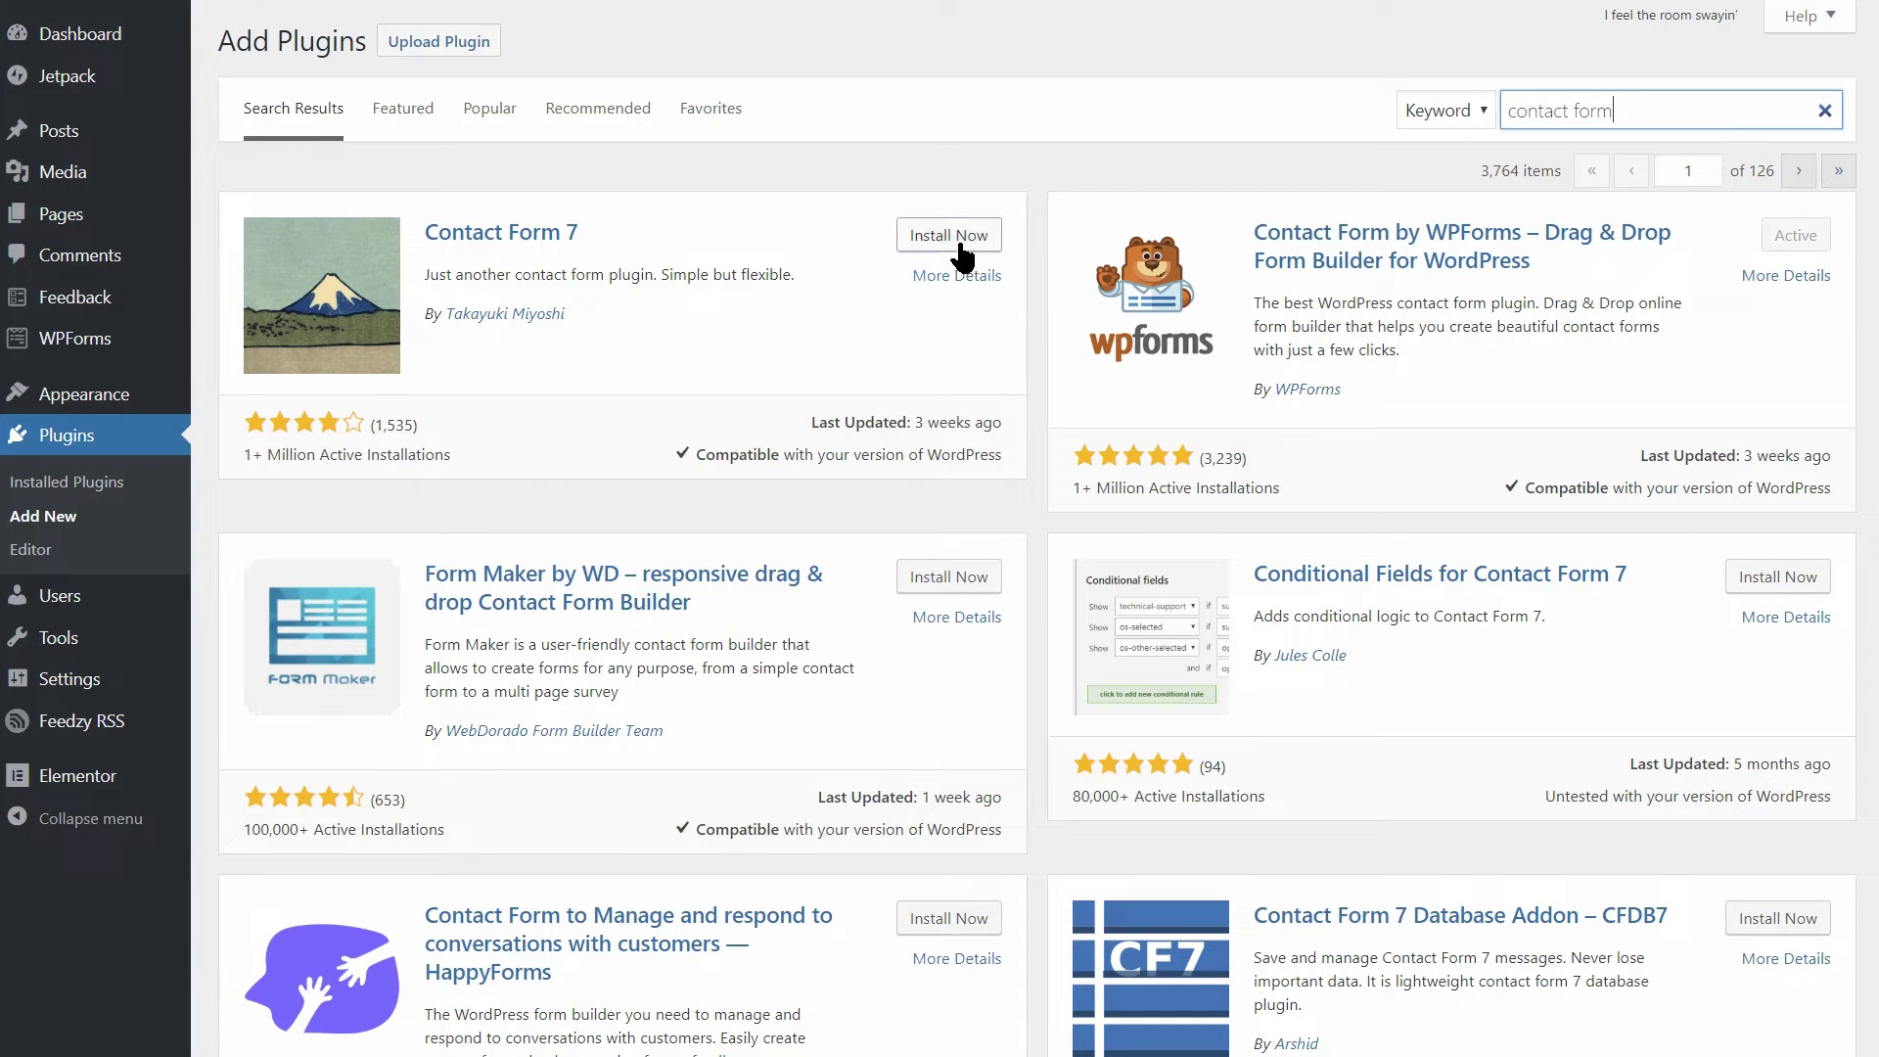
left_click(948, 236)
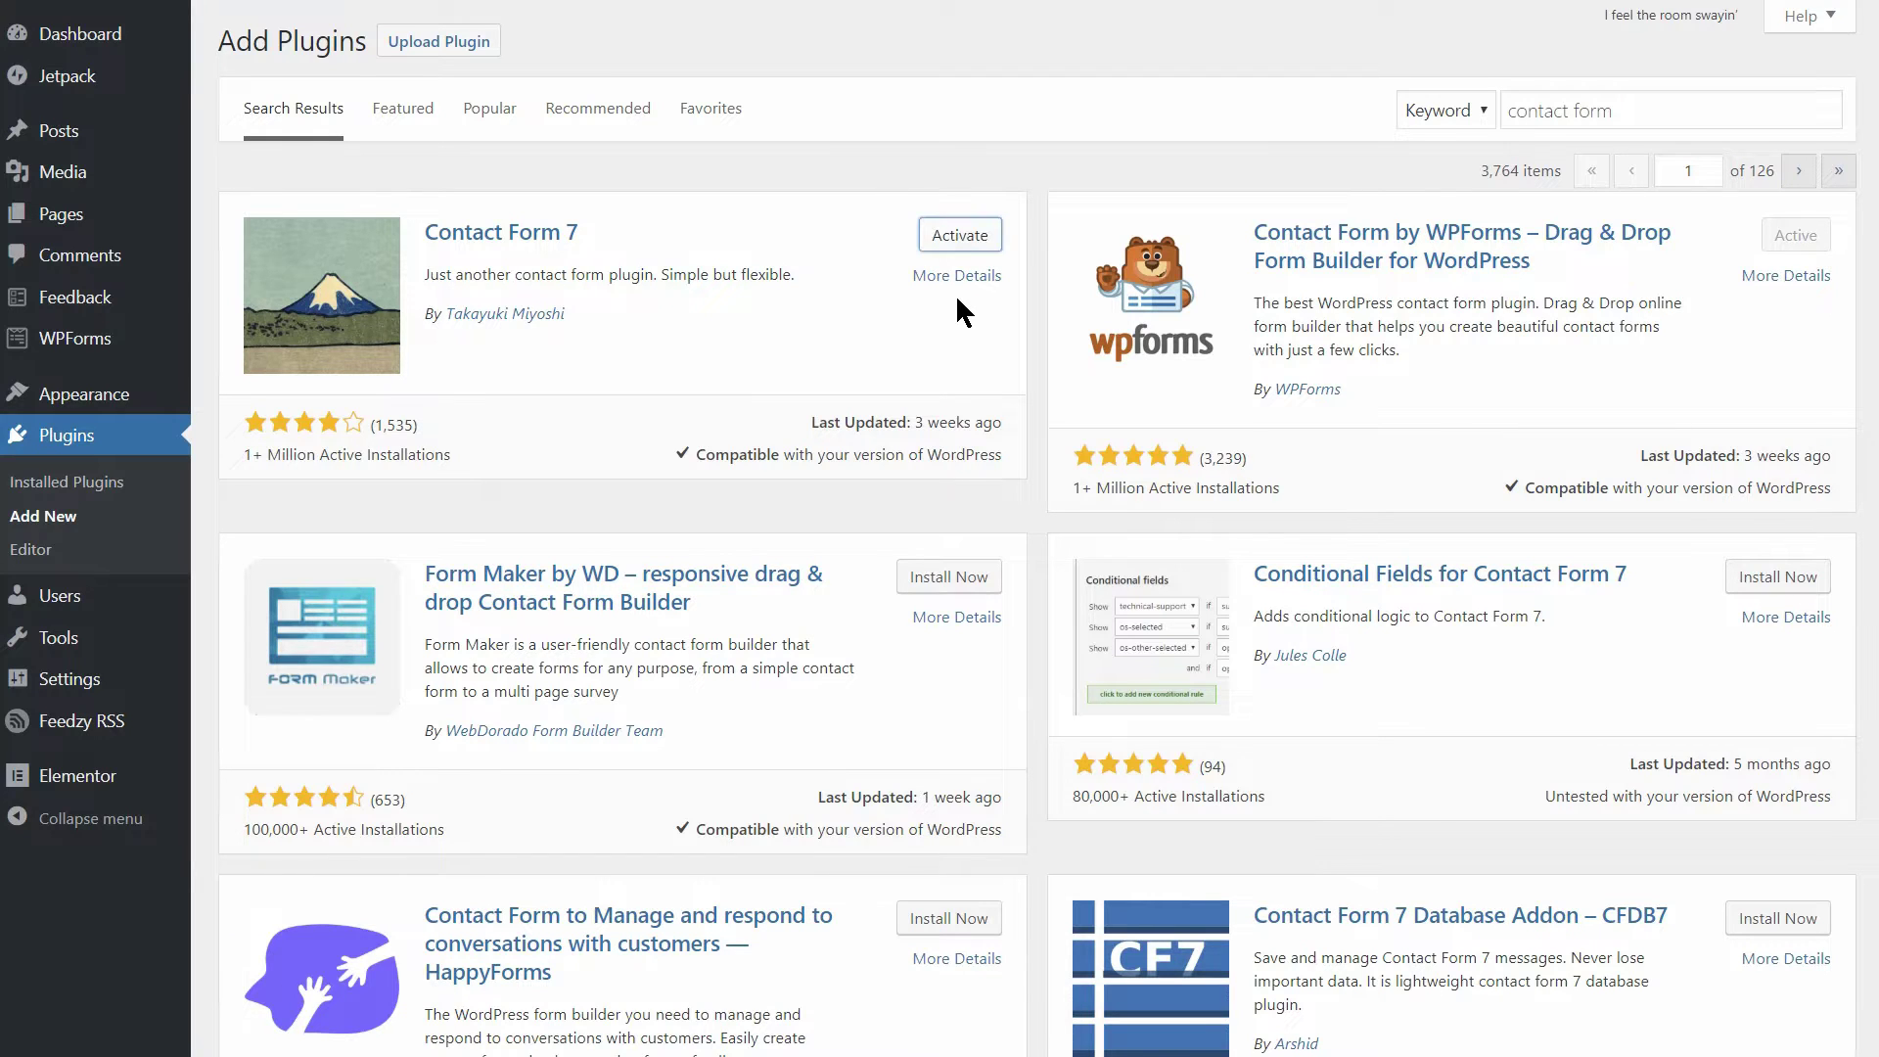
left_click(959, 239)
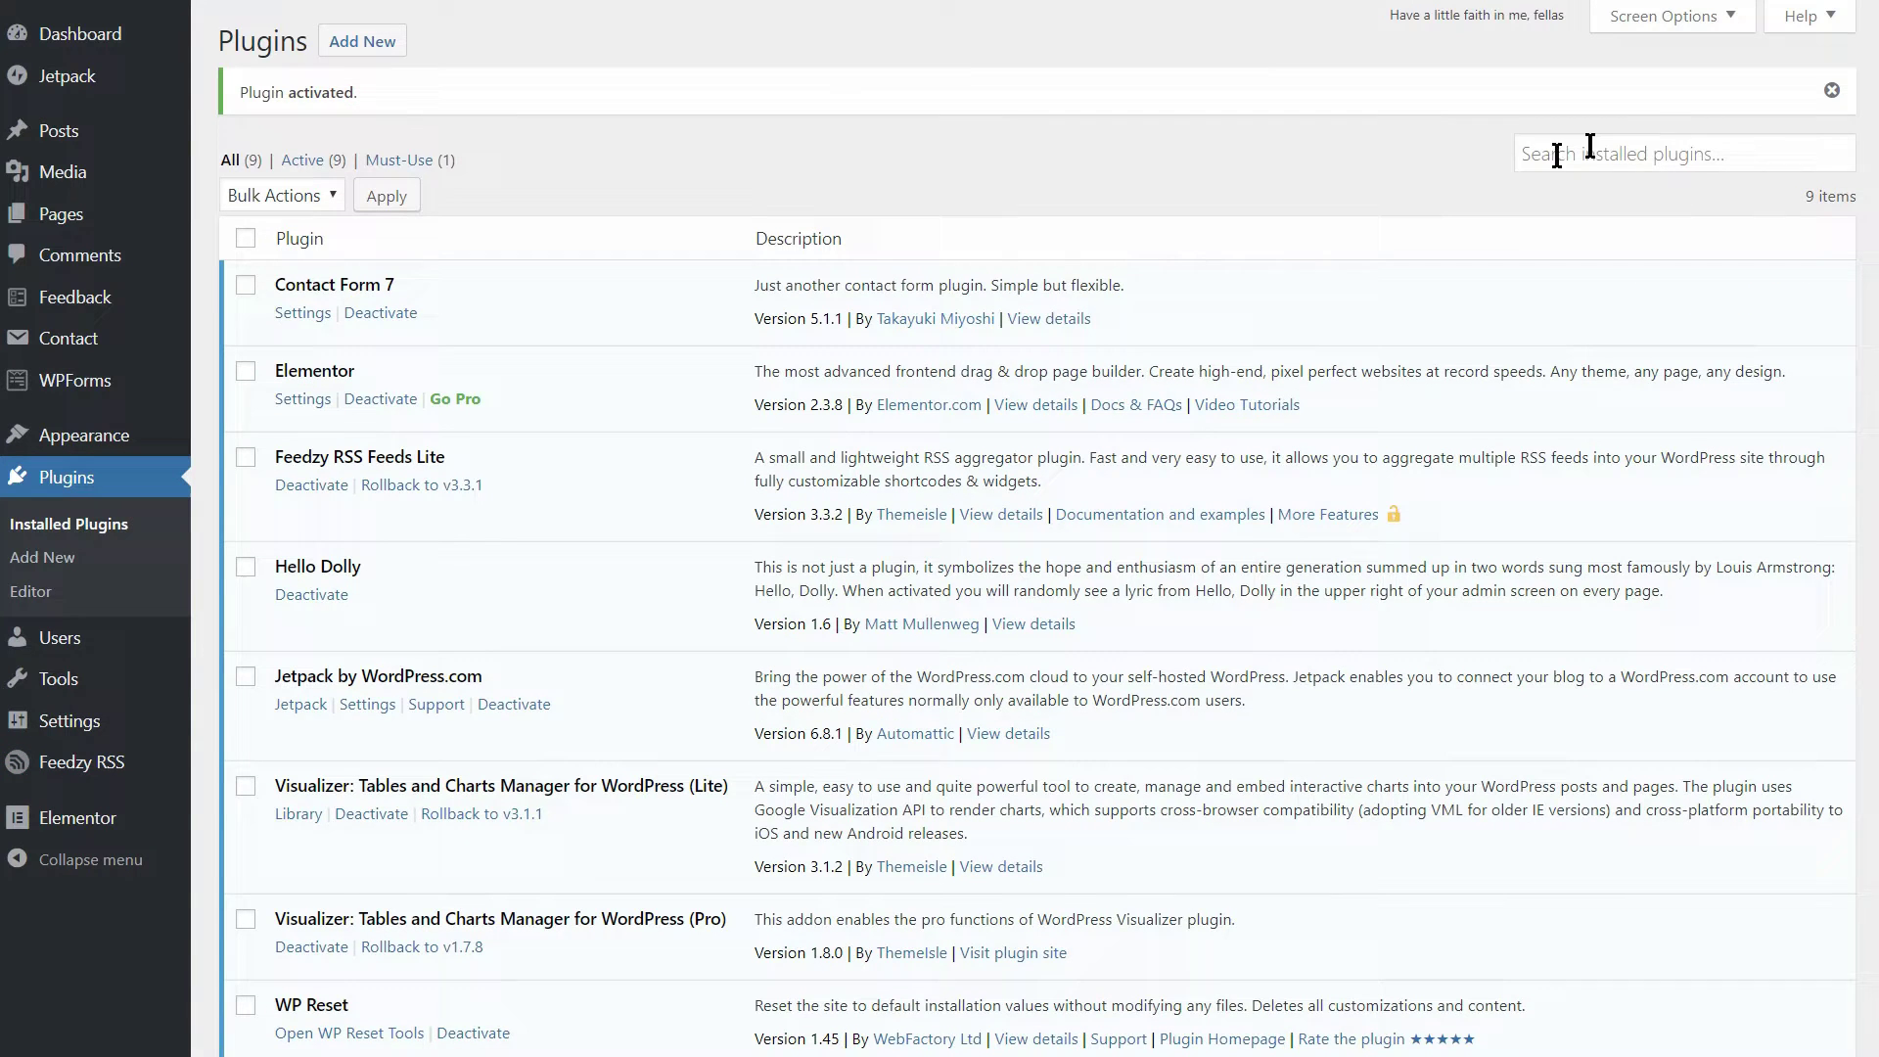
- Dismiss the activation notice, then deactivate Contact Form 7 and WP Reset
left_click(1830, 91)
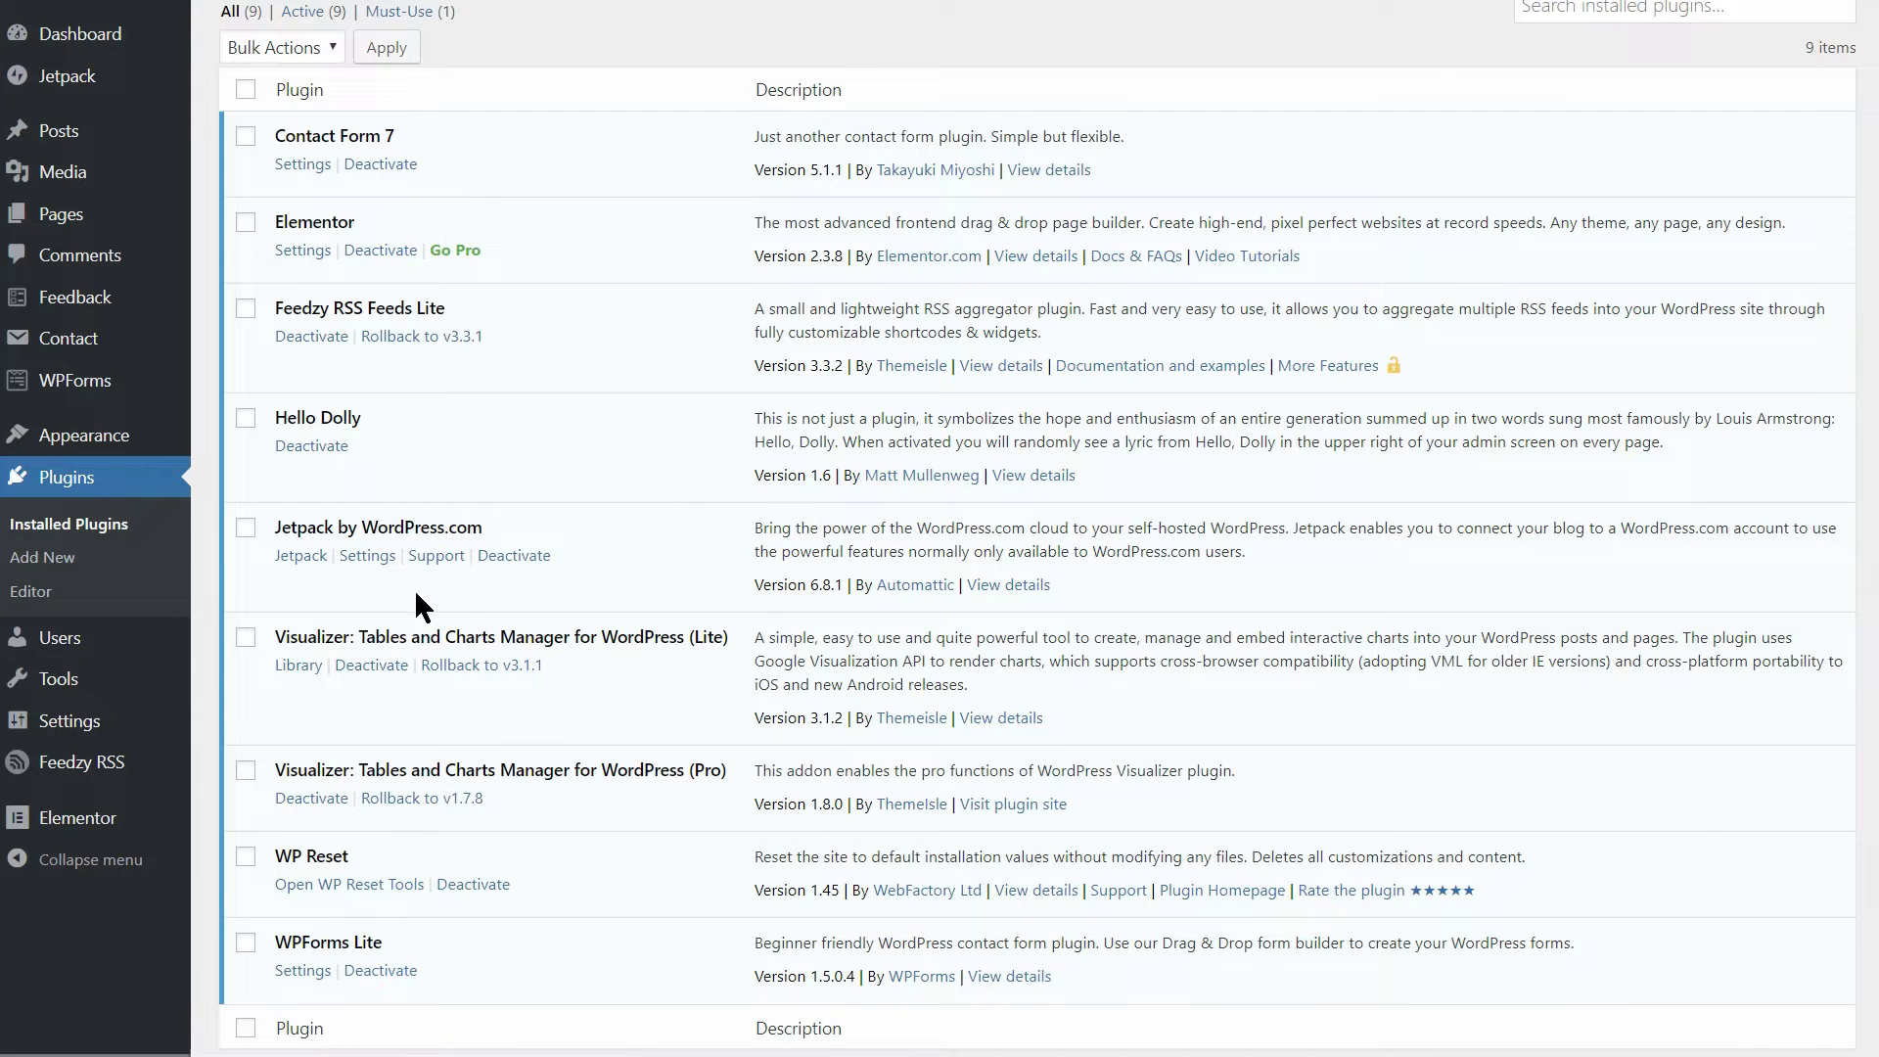
left_click(380, 162)
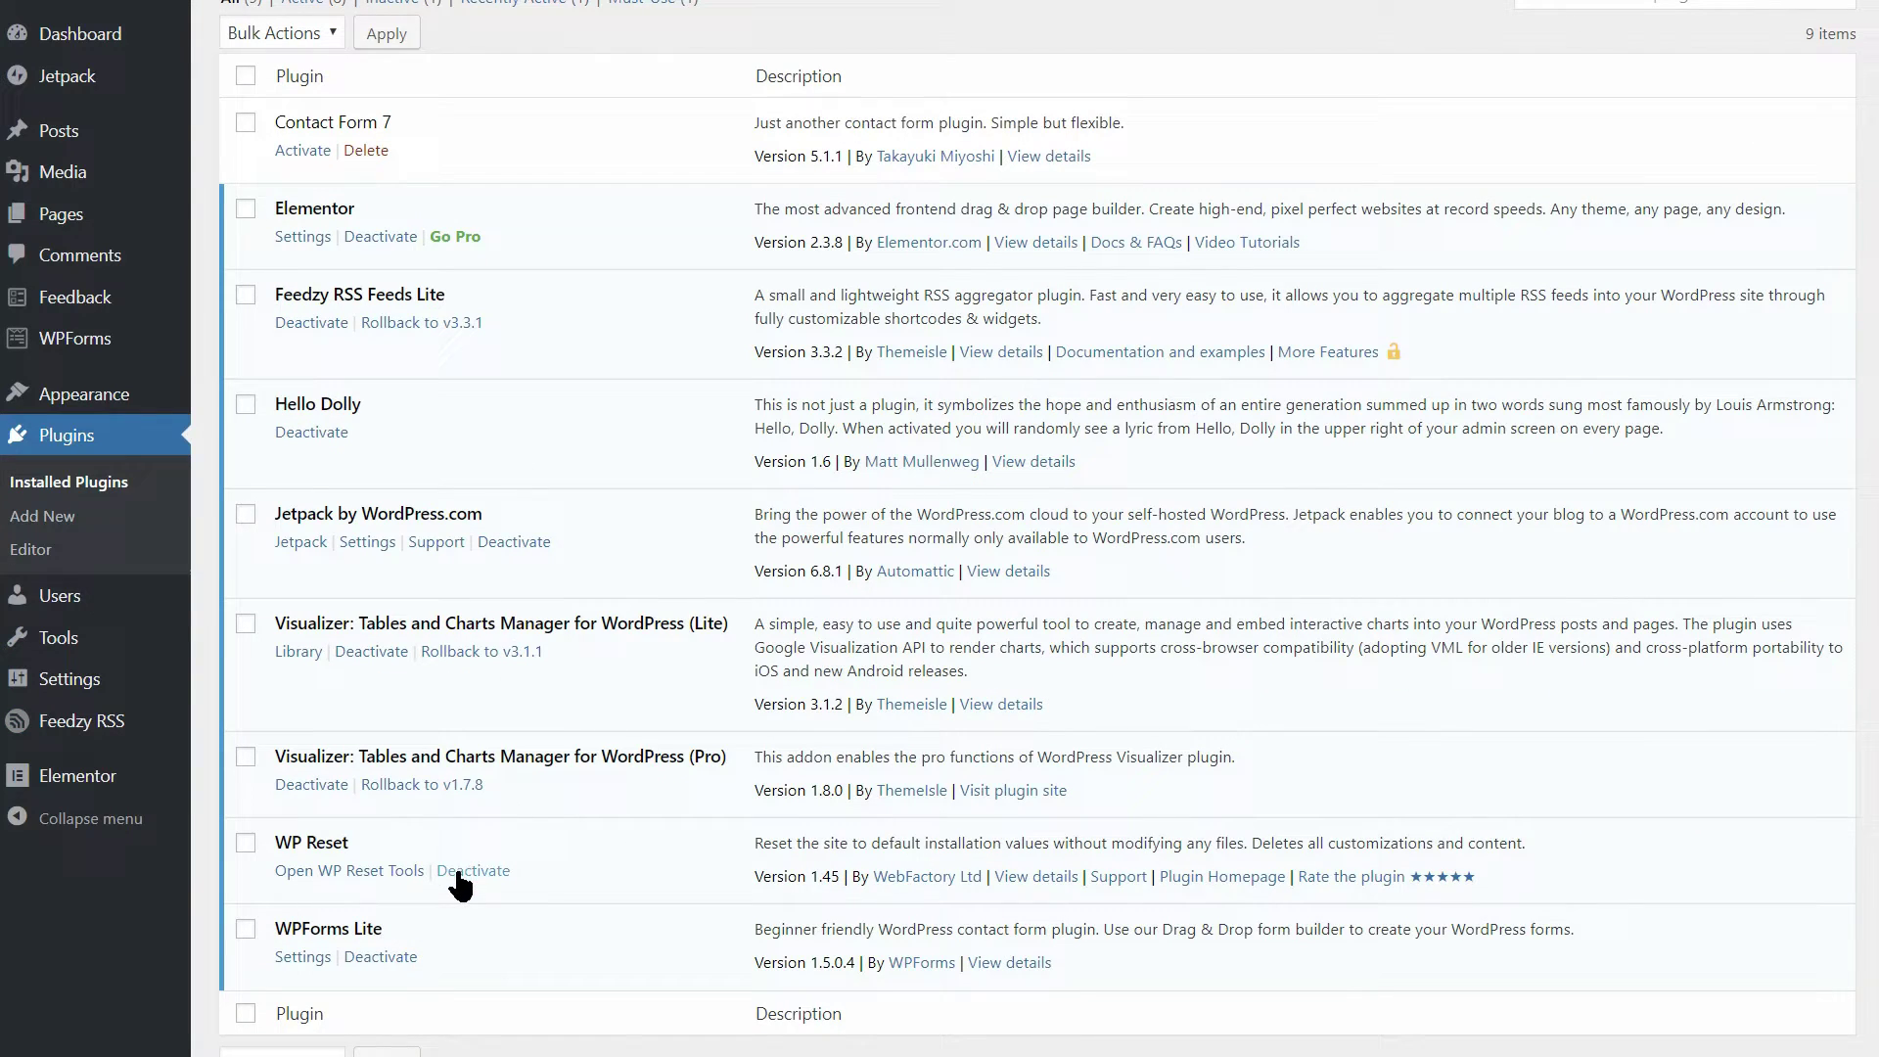
left_click(473, 871)
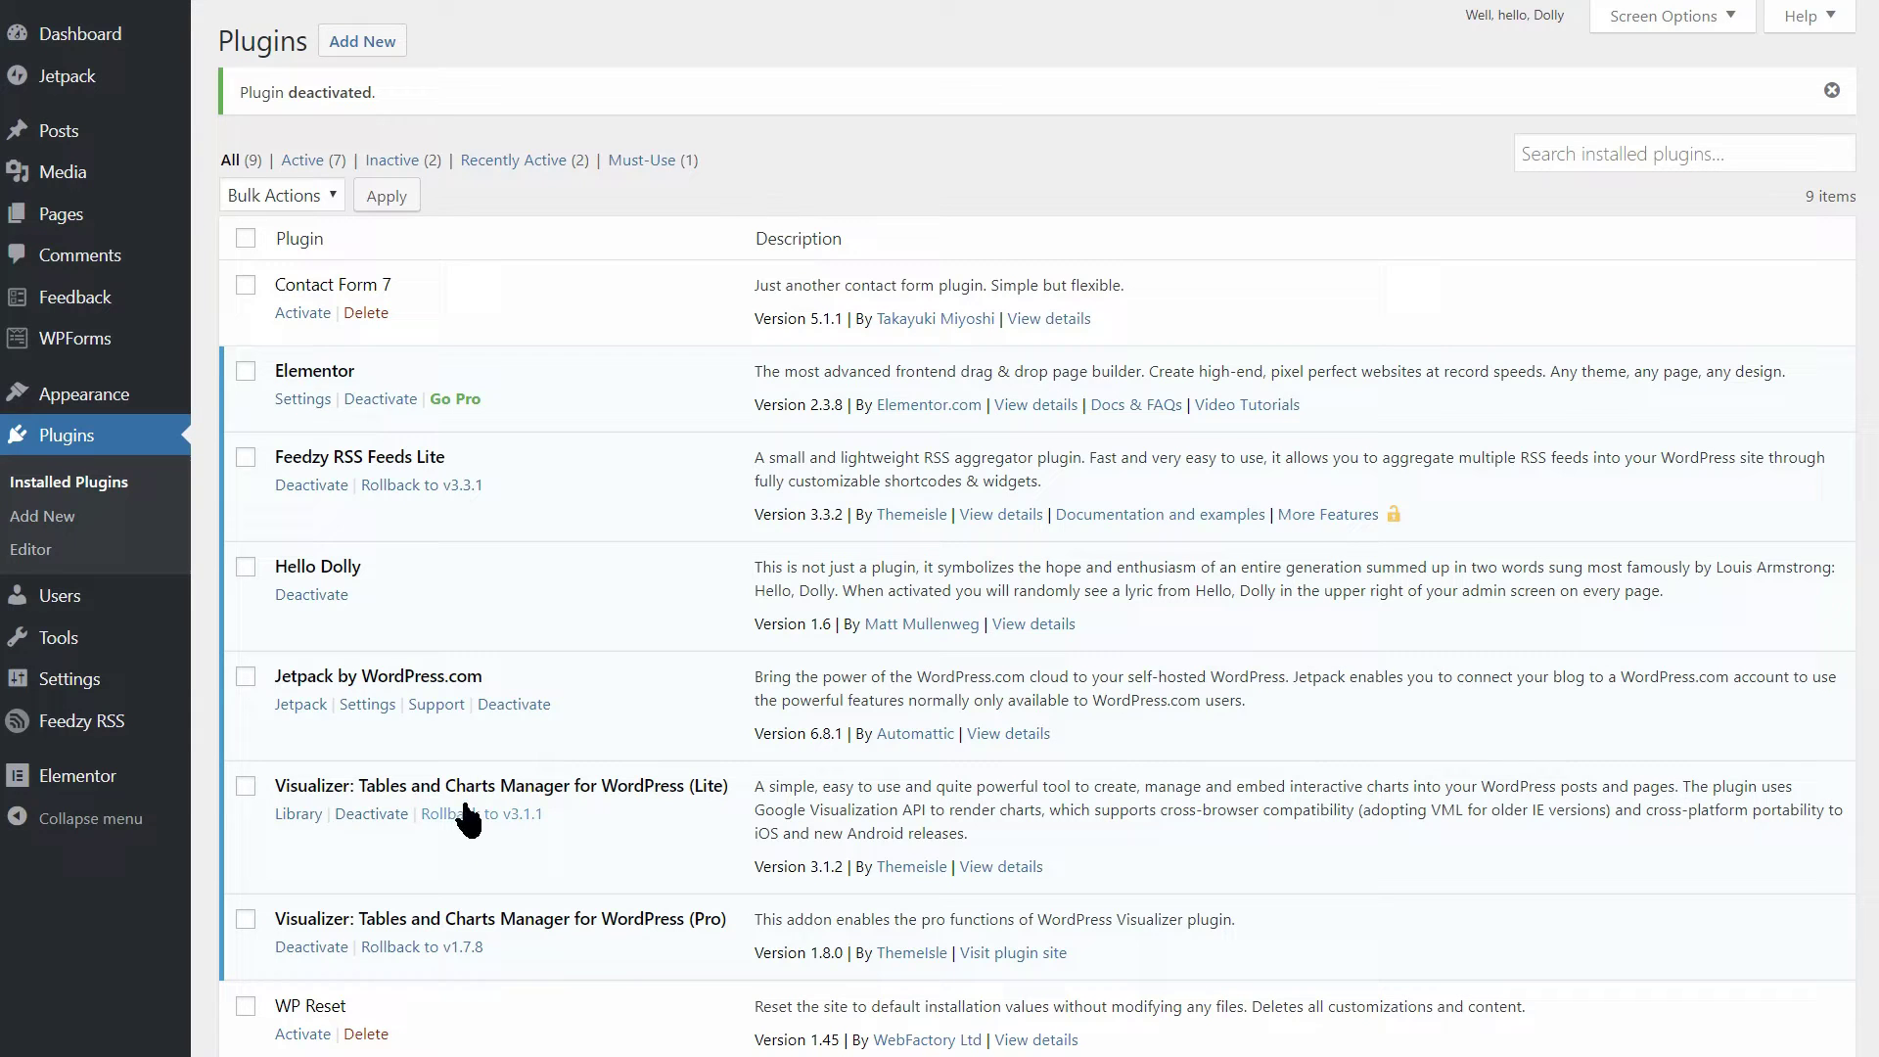
scroll(450, 892, "down", 1)
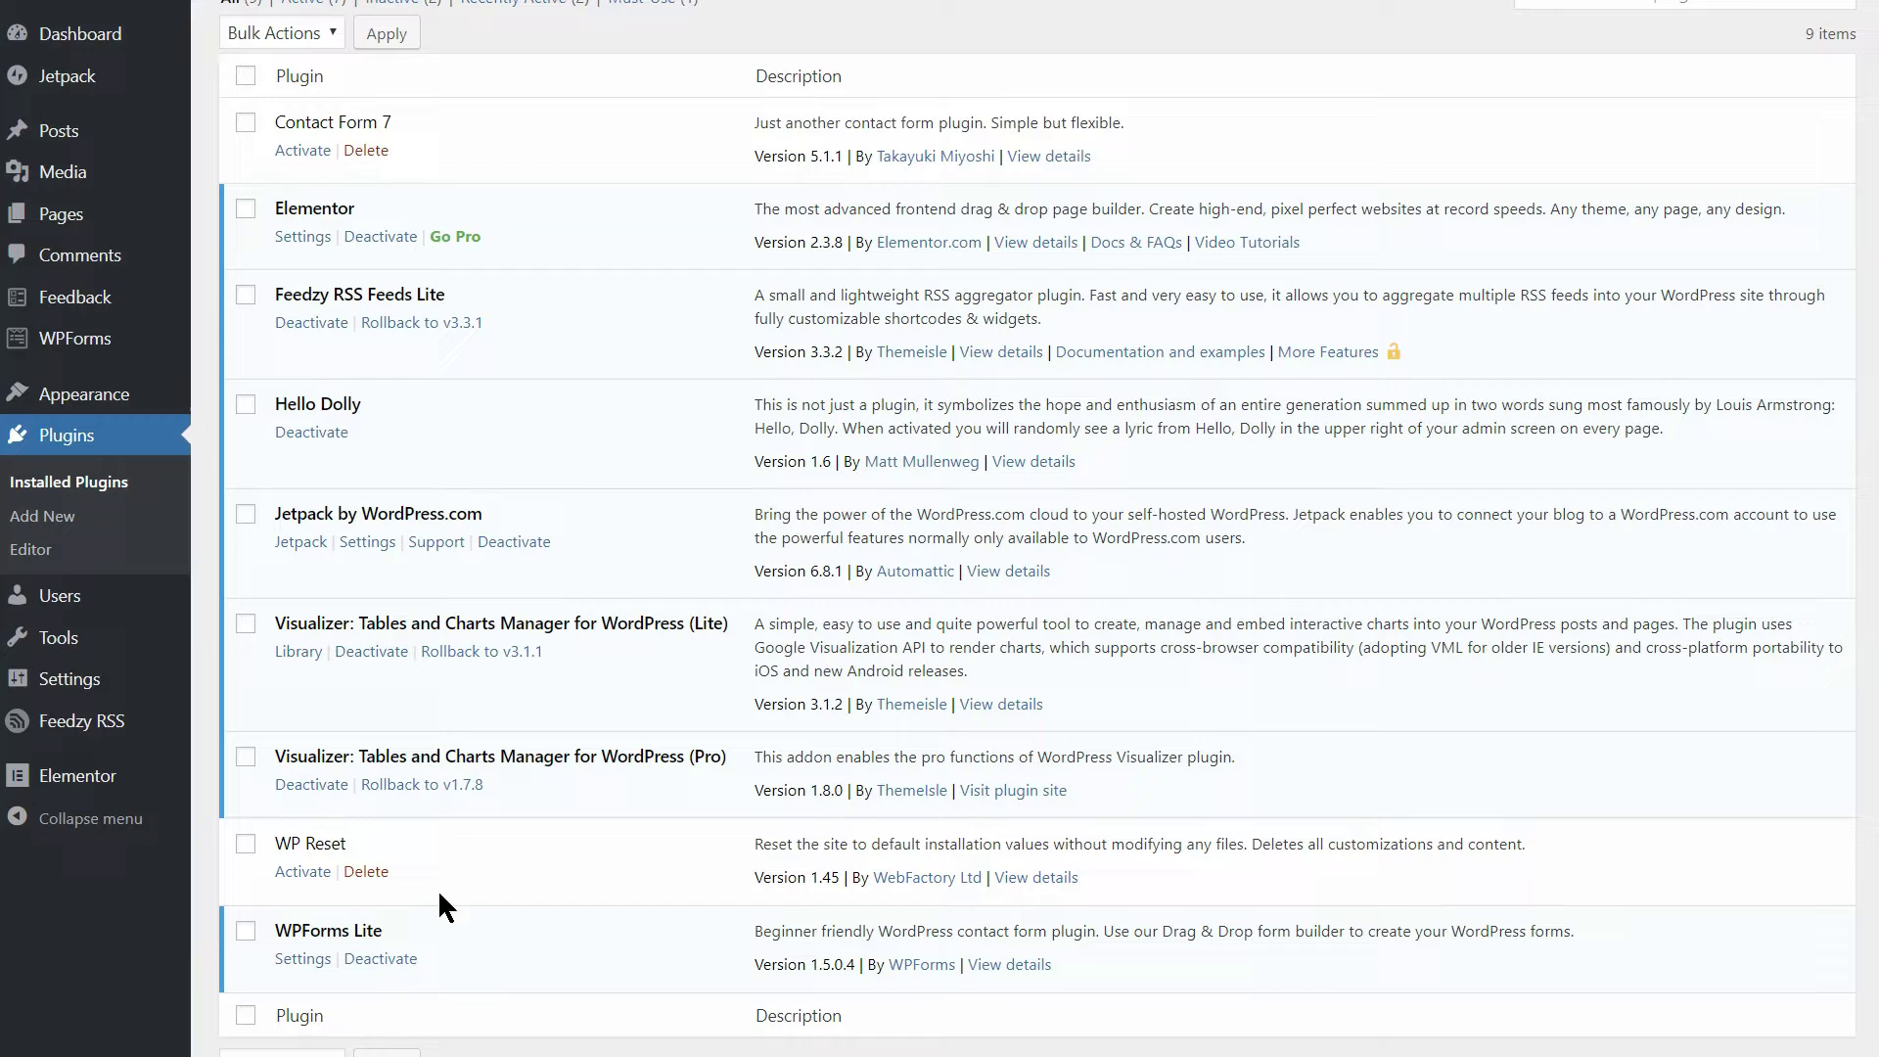
- Deactivate and delete Hello Dolly, confirming removal of its data
left_click(311, 431)
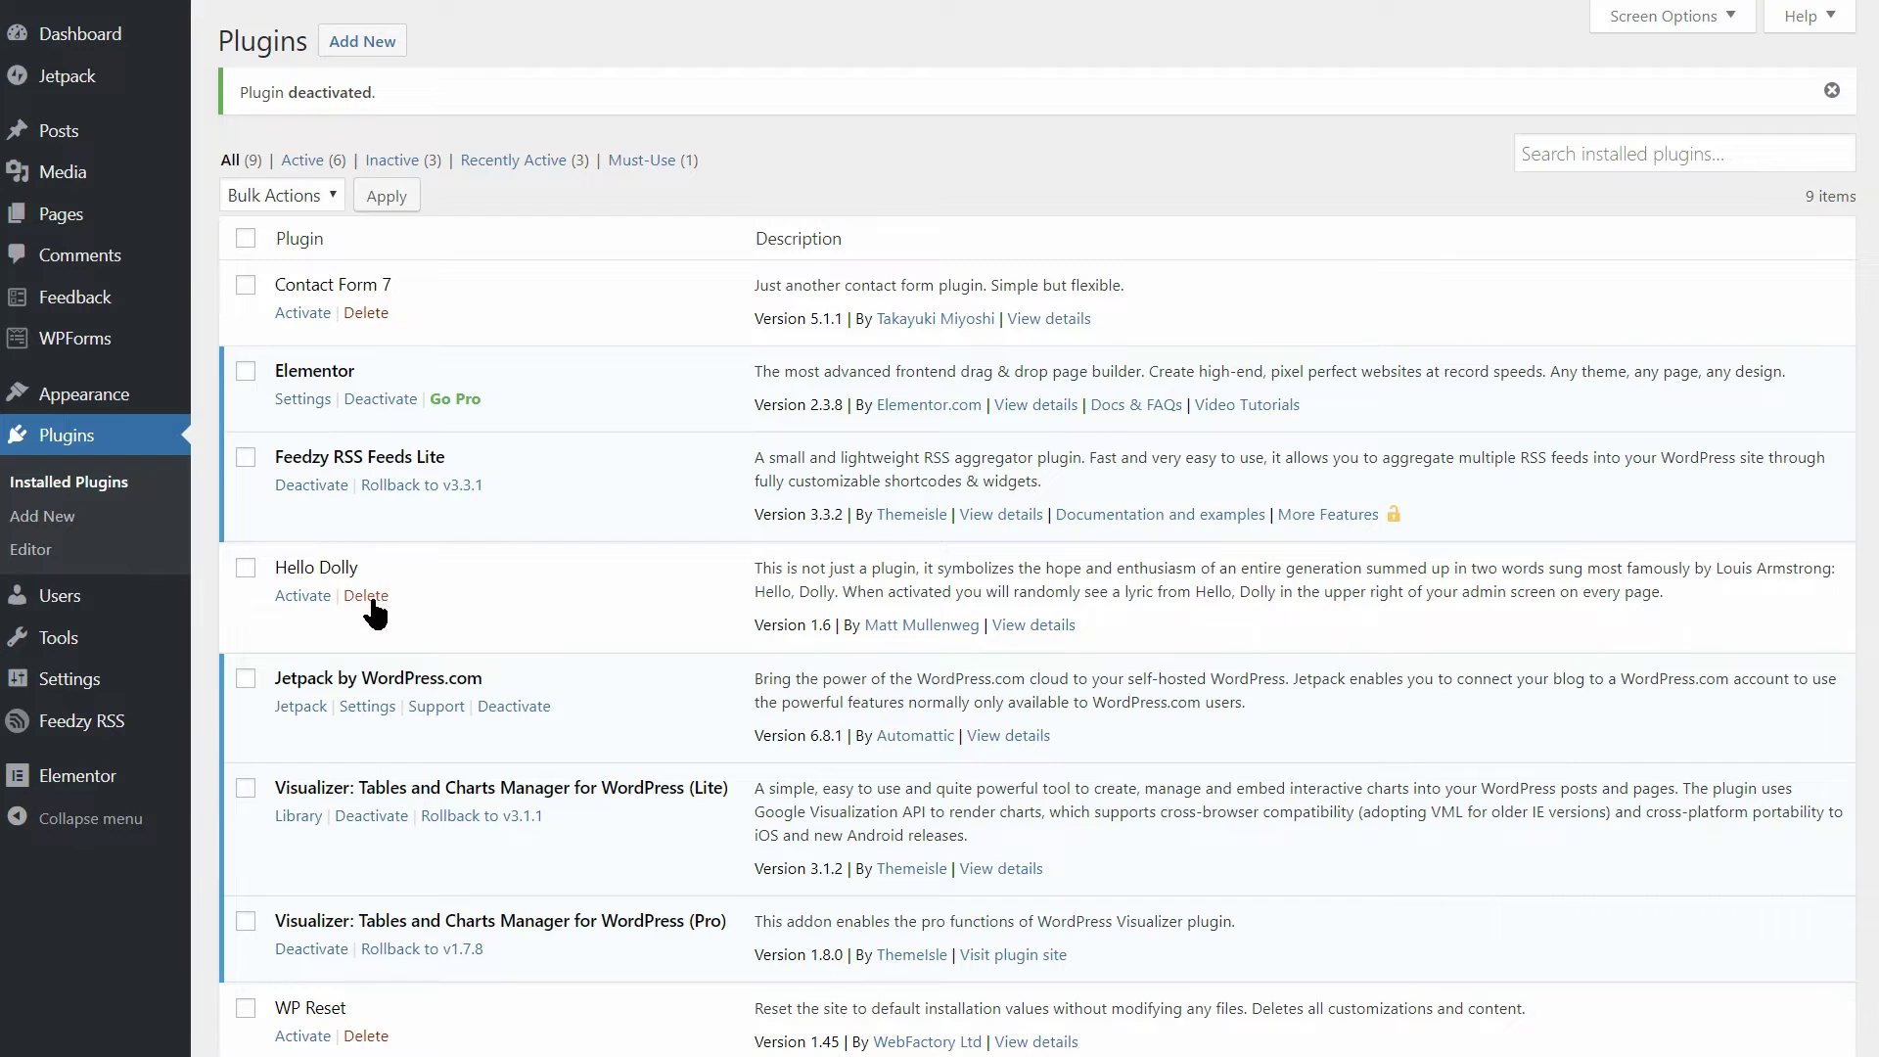
left_click(366, 595)
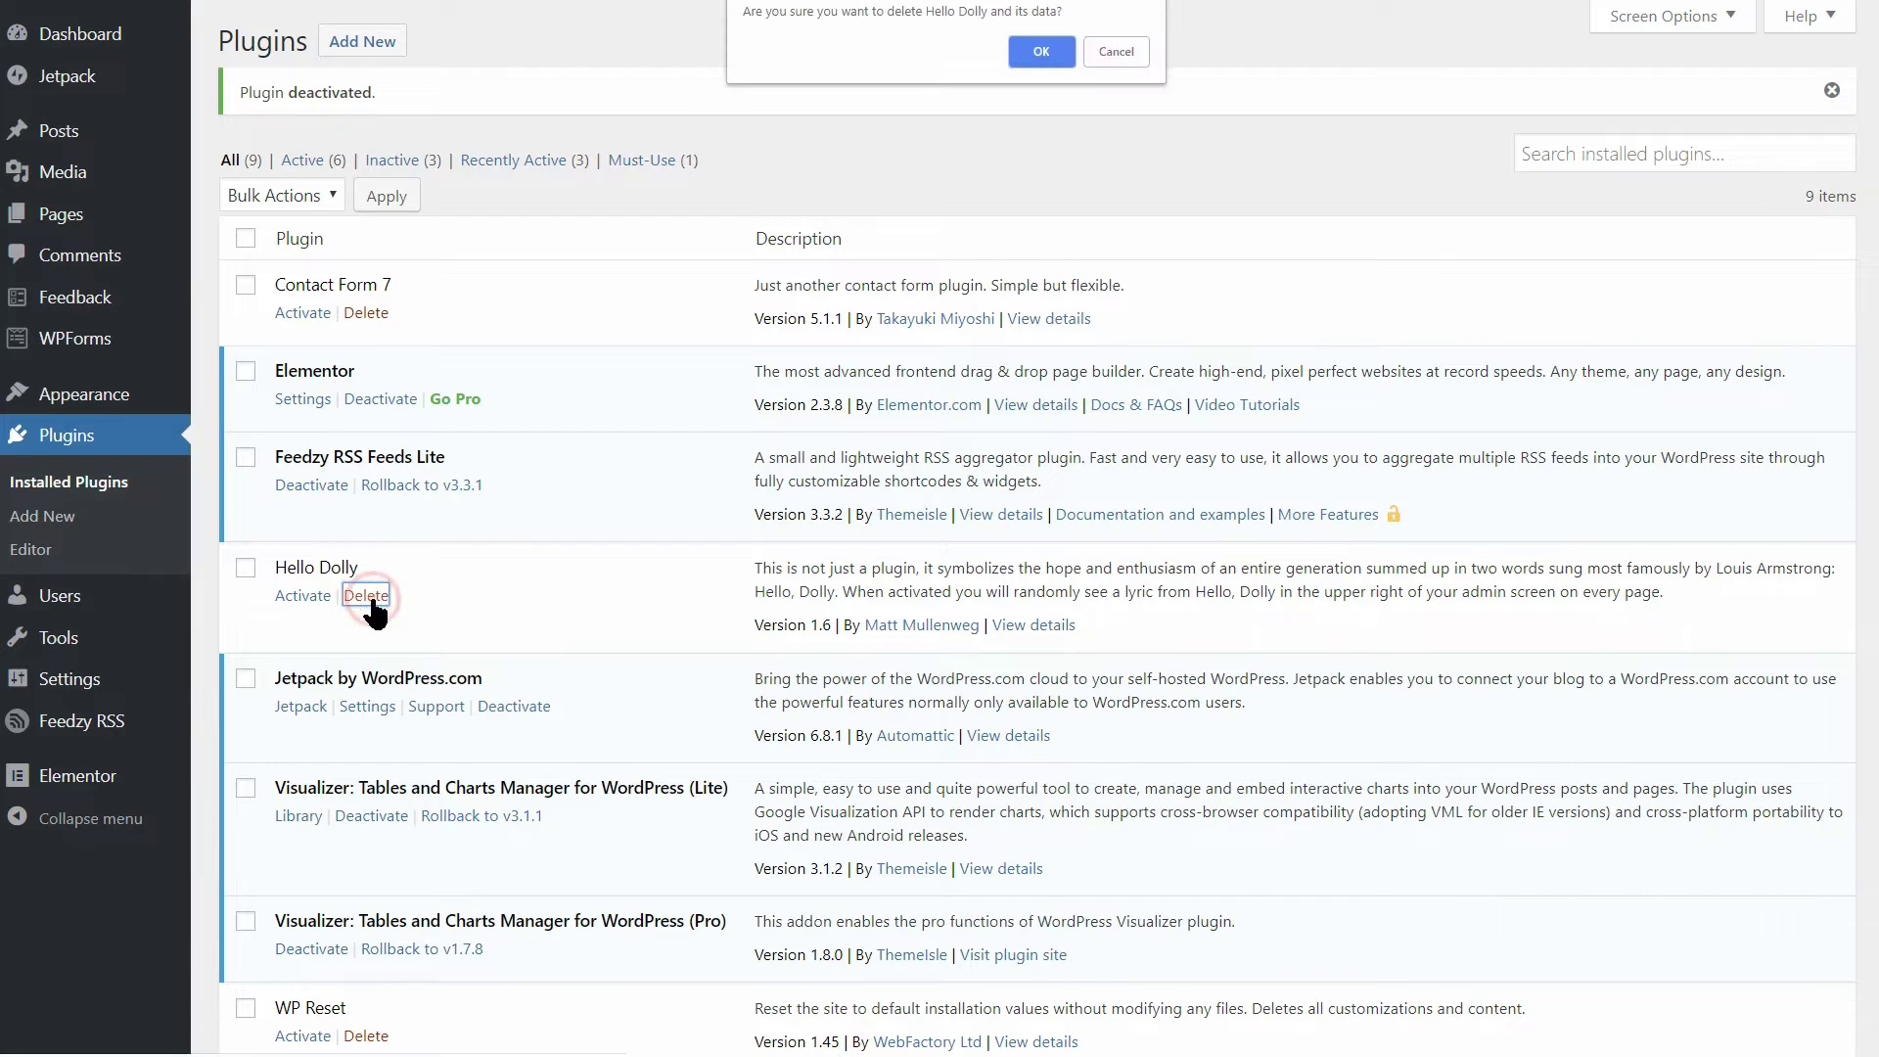
left_click(1041, 52)
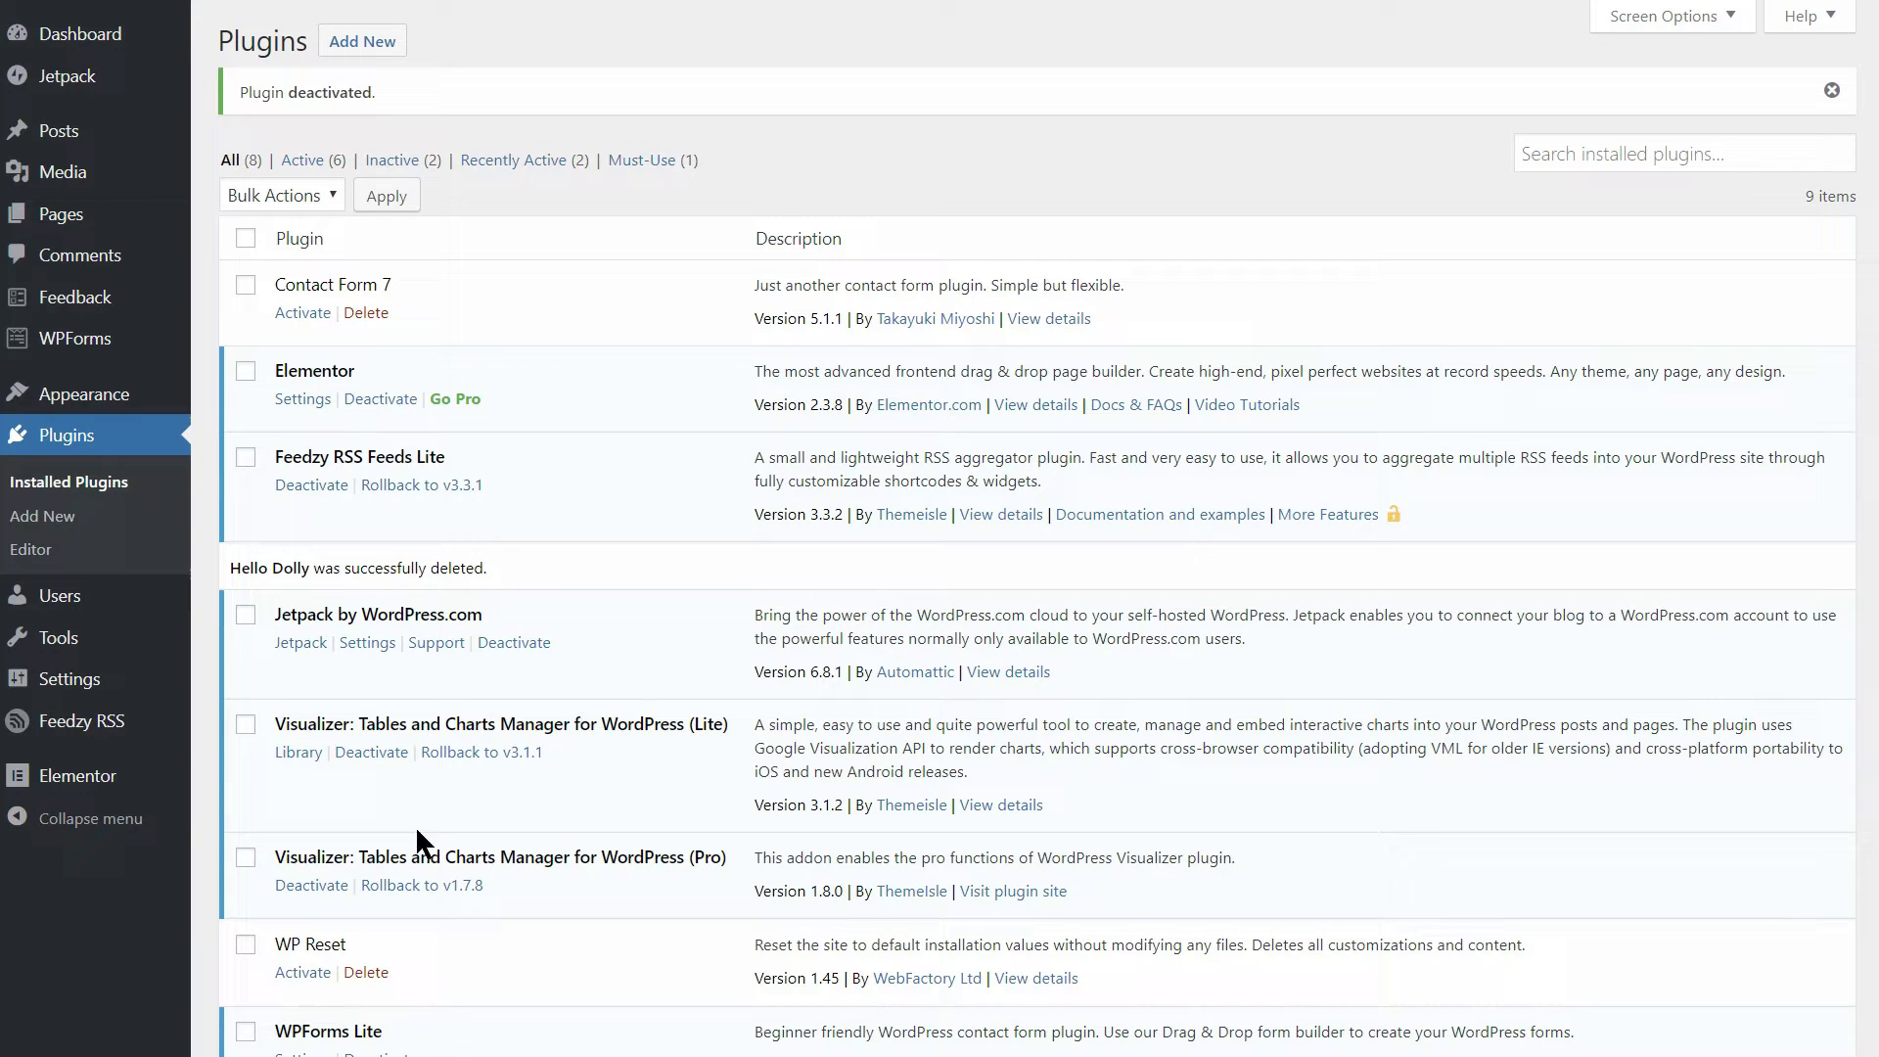
scroll(411, 958, "down", 1)
- Deactivate WPForms Lite without feedback, then delete Contact Form 7 and confirm
left_click(379, 896)
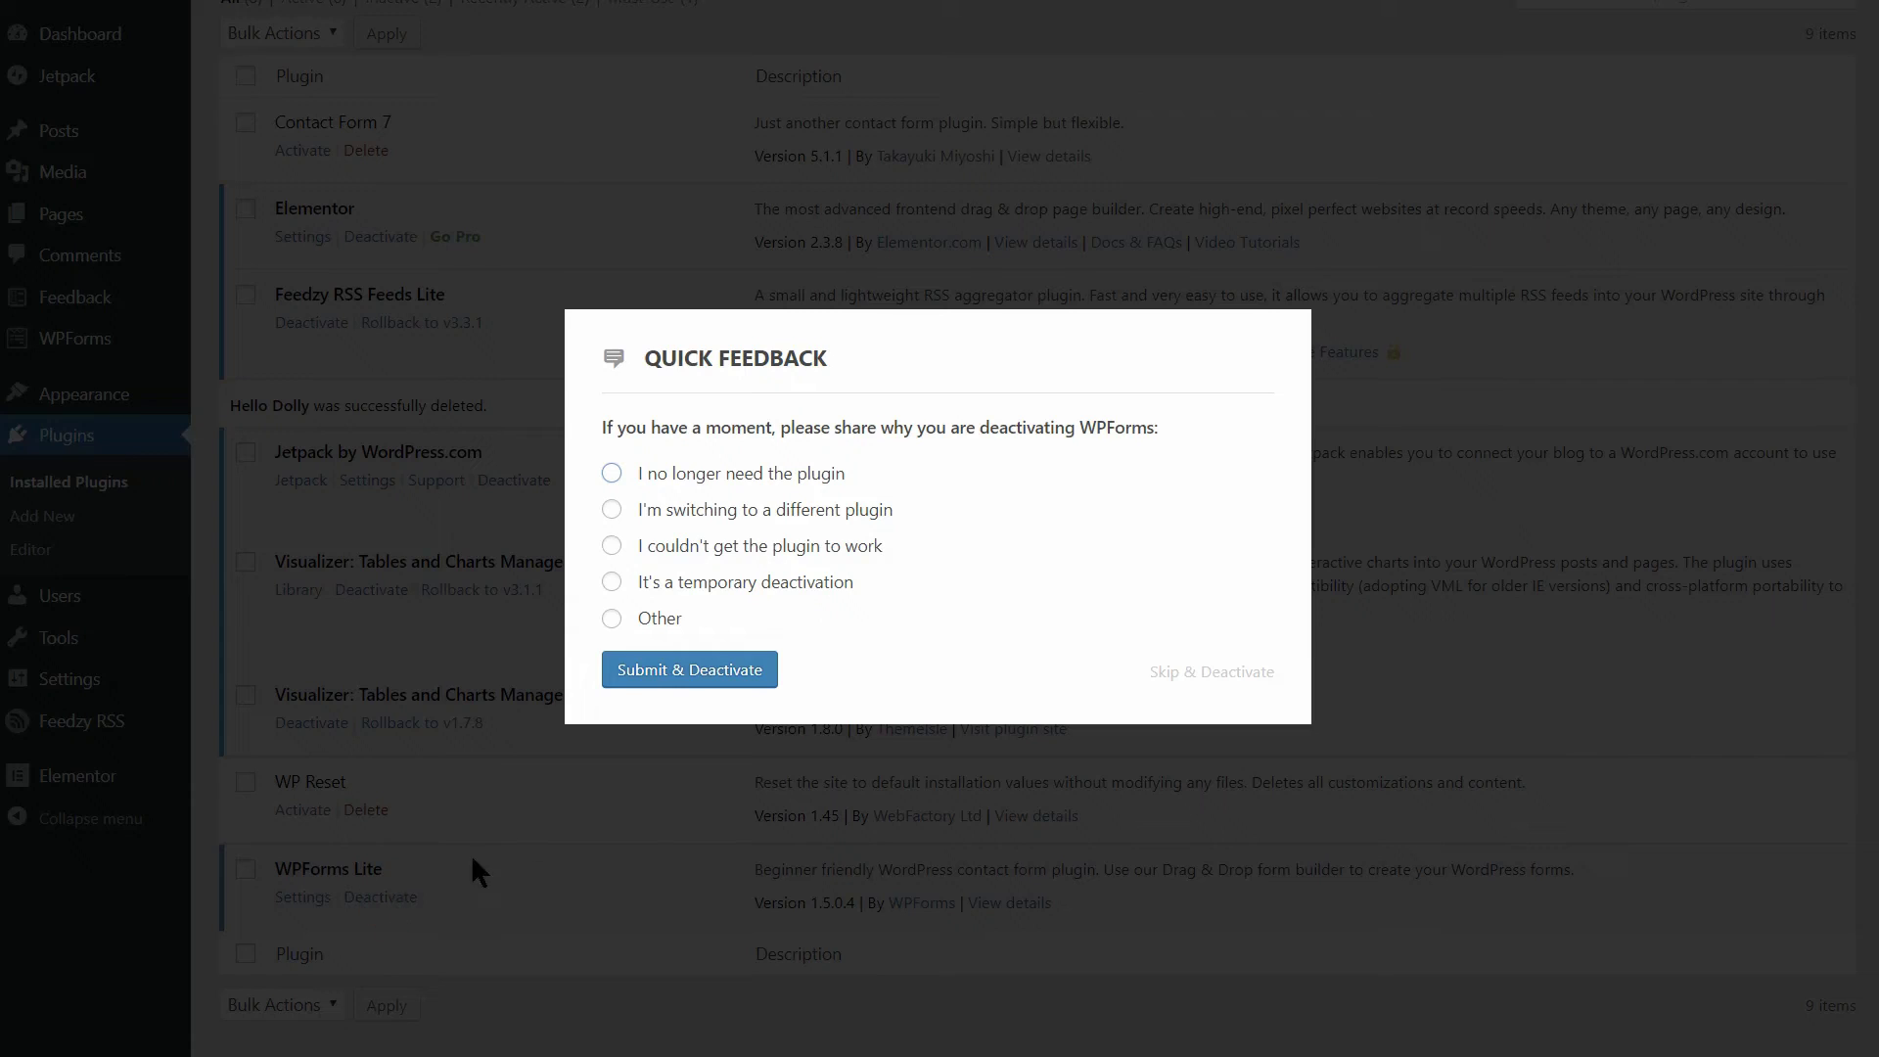
left_click(1212, 670)
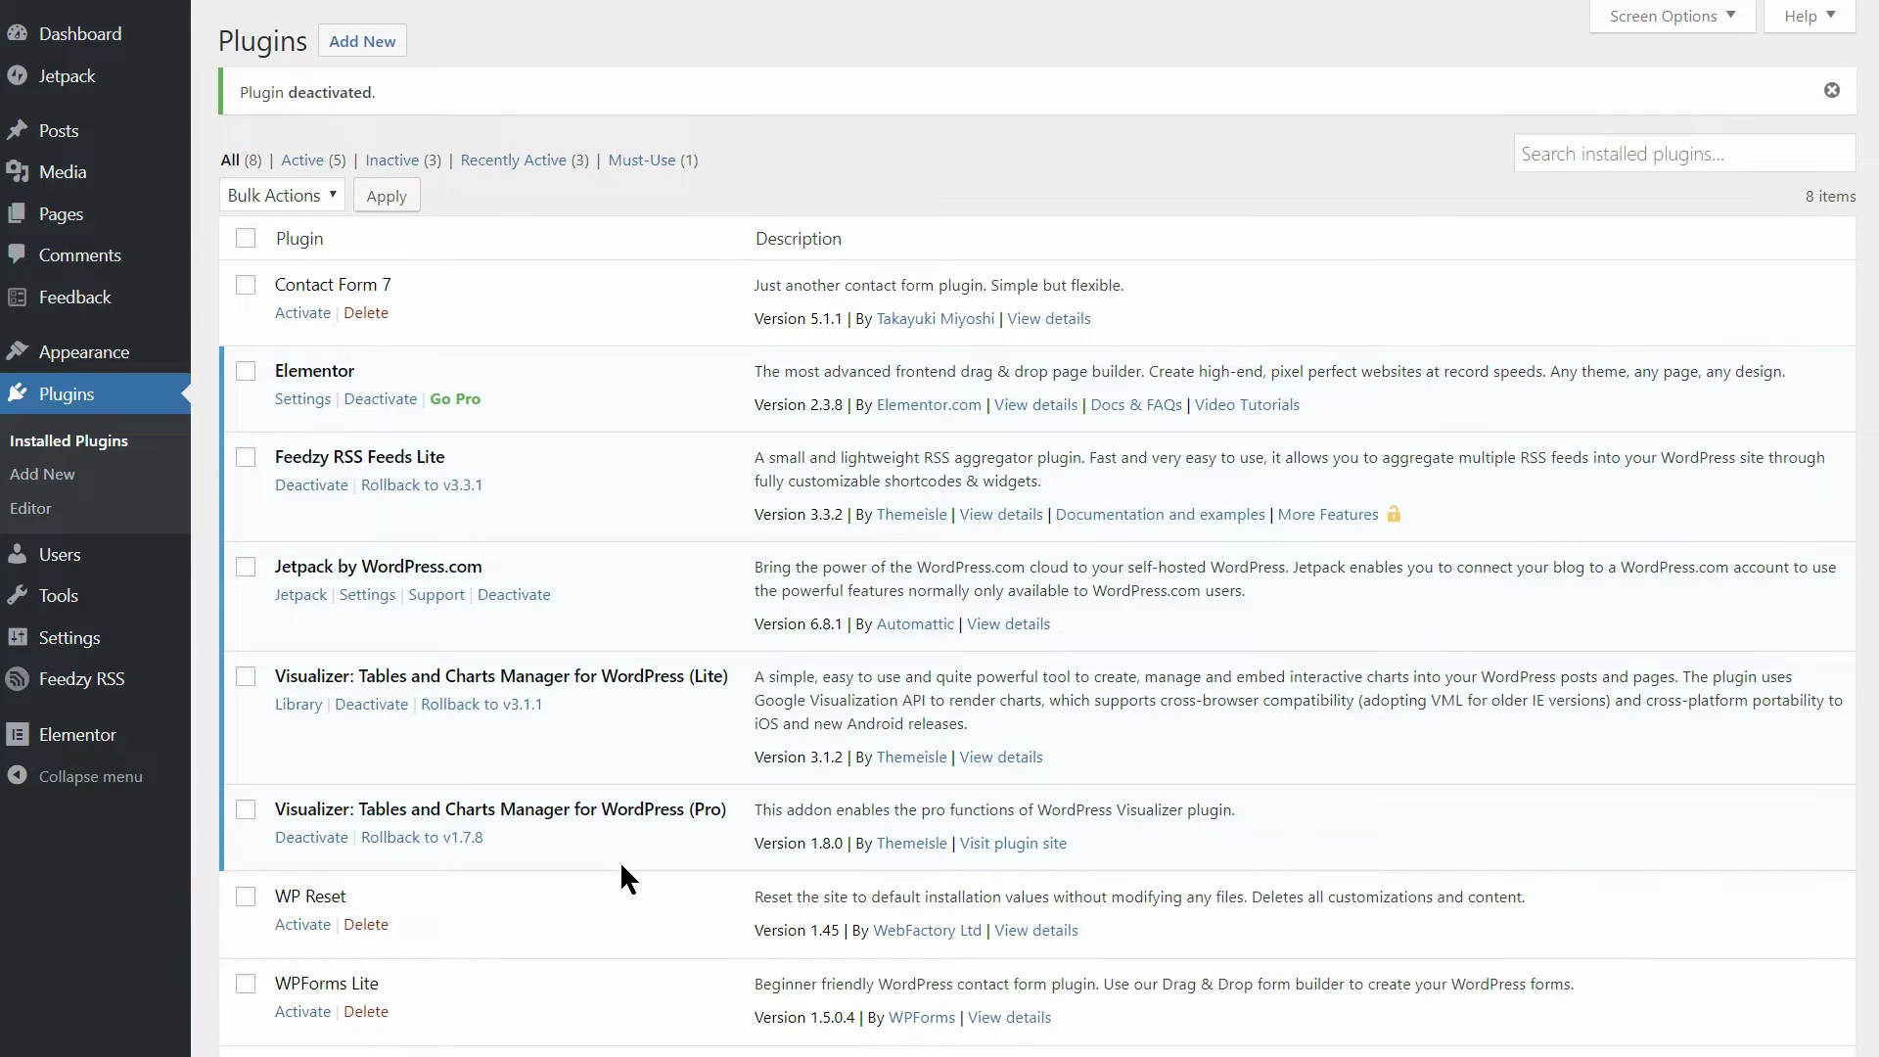
left_click(364, 313)
left_click(1042, 50)
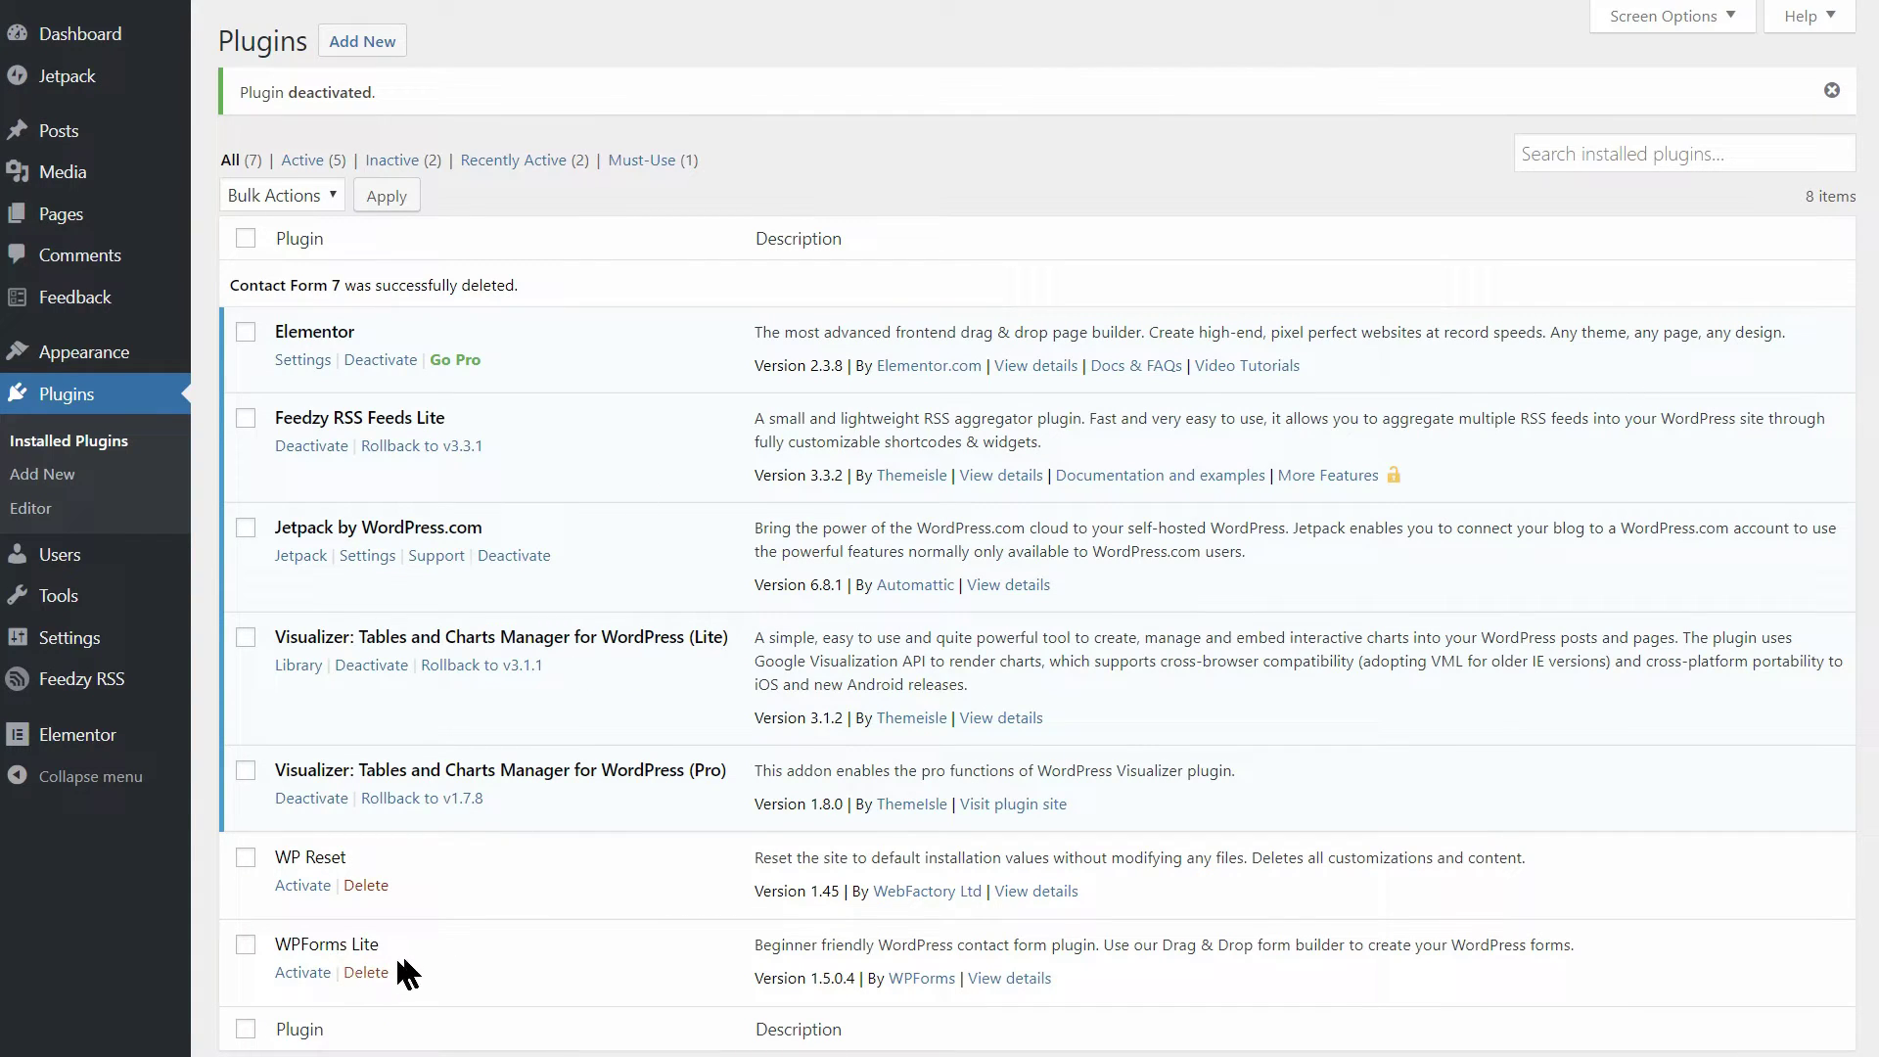
- Reactivate WPForms Lite, then delete WP Reset and confirm removal of its data
left_click(304, 972)
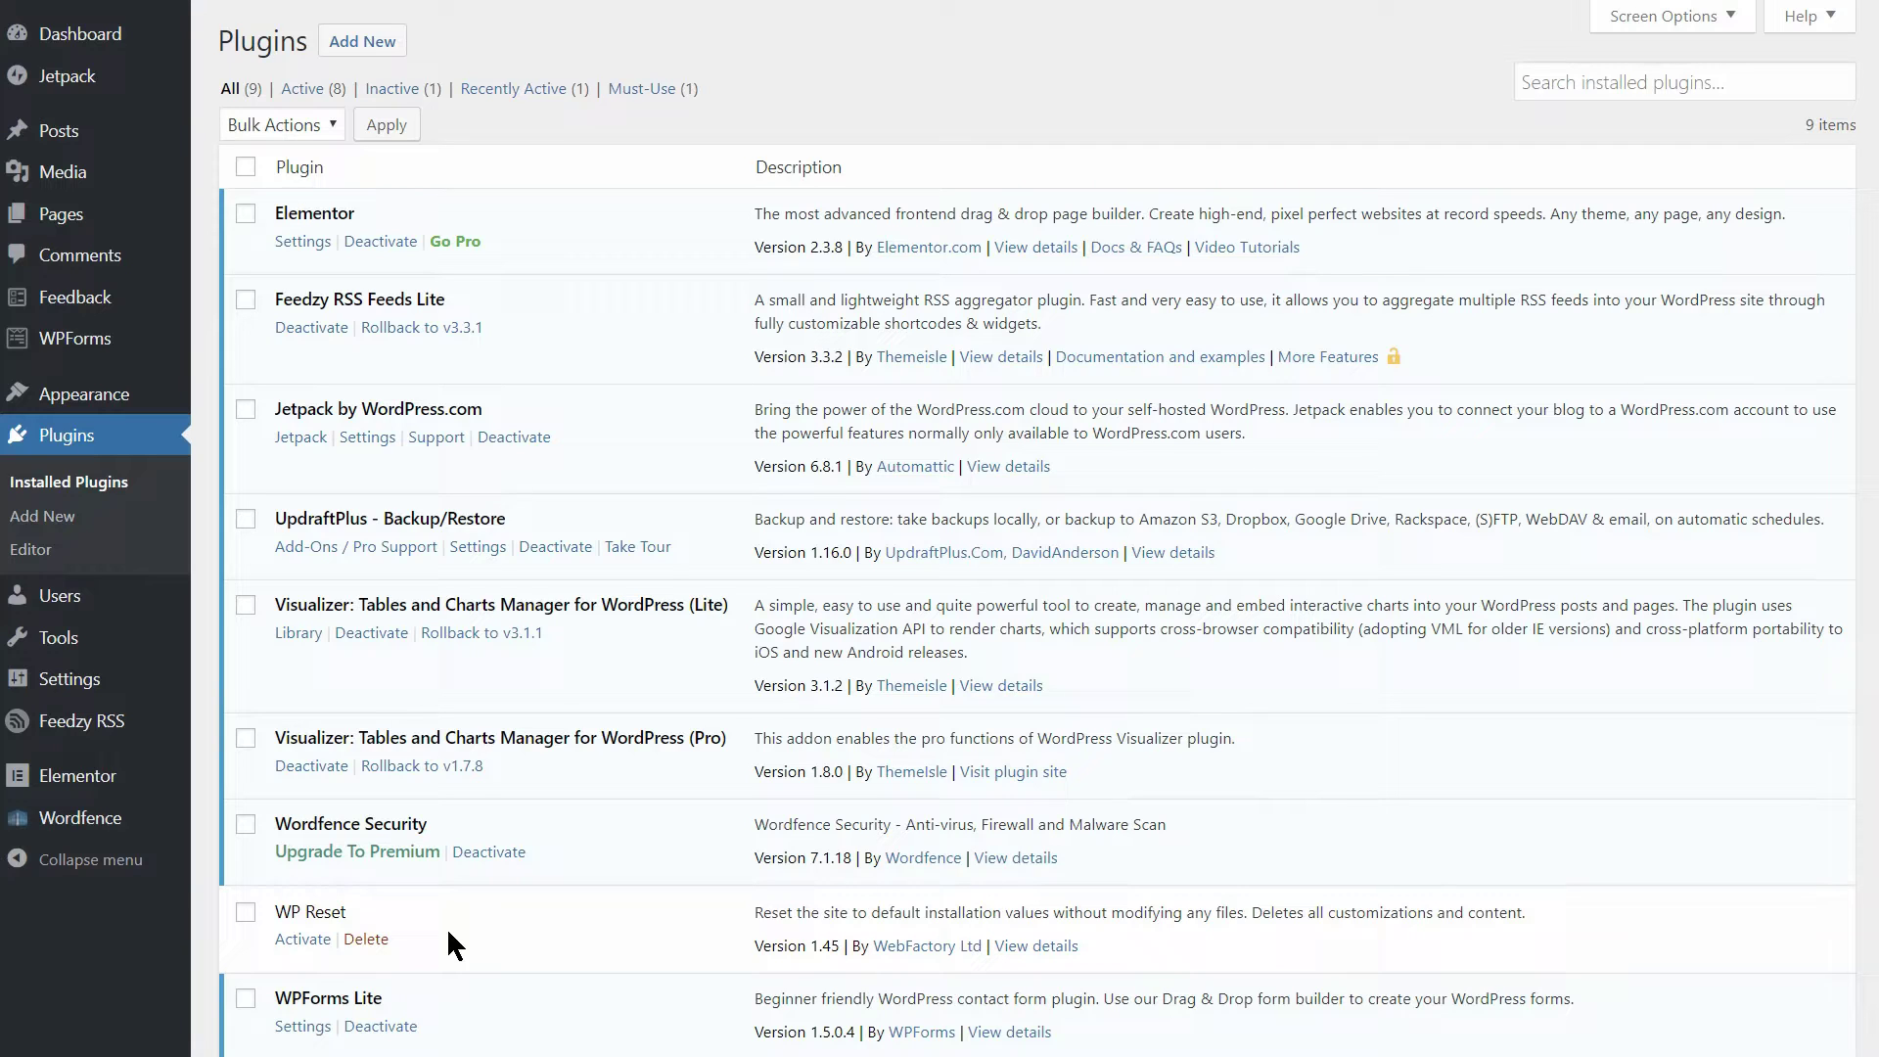
left_click(366, 937)
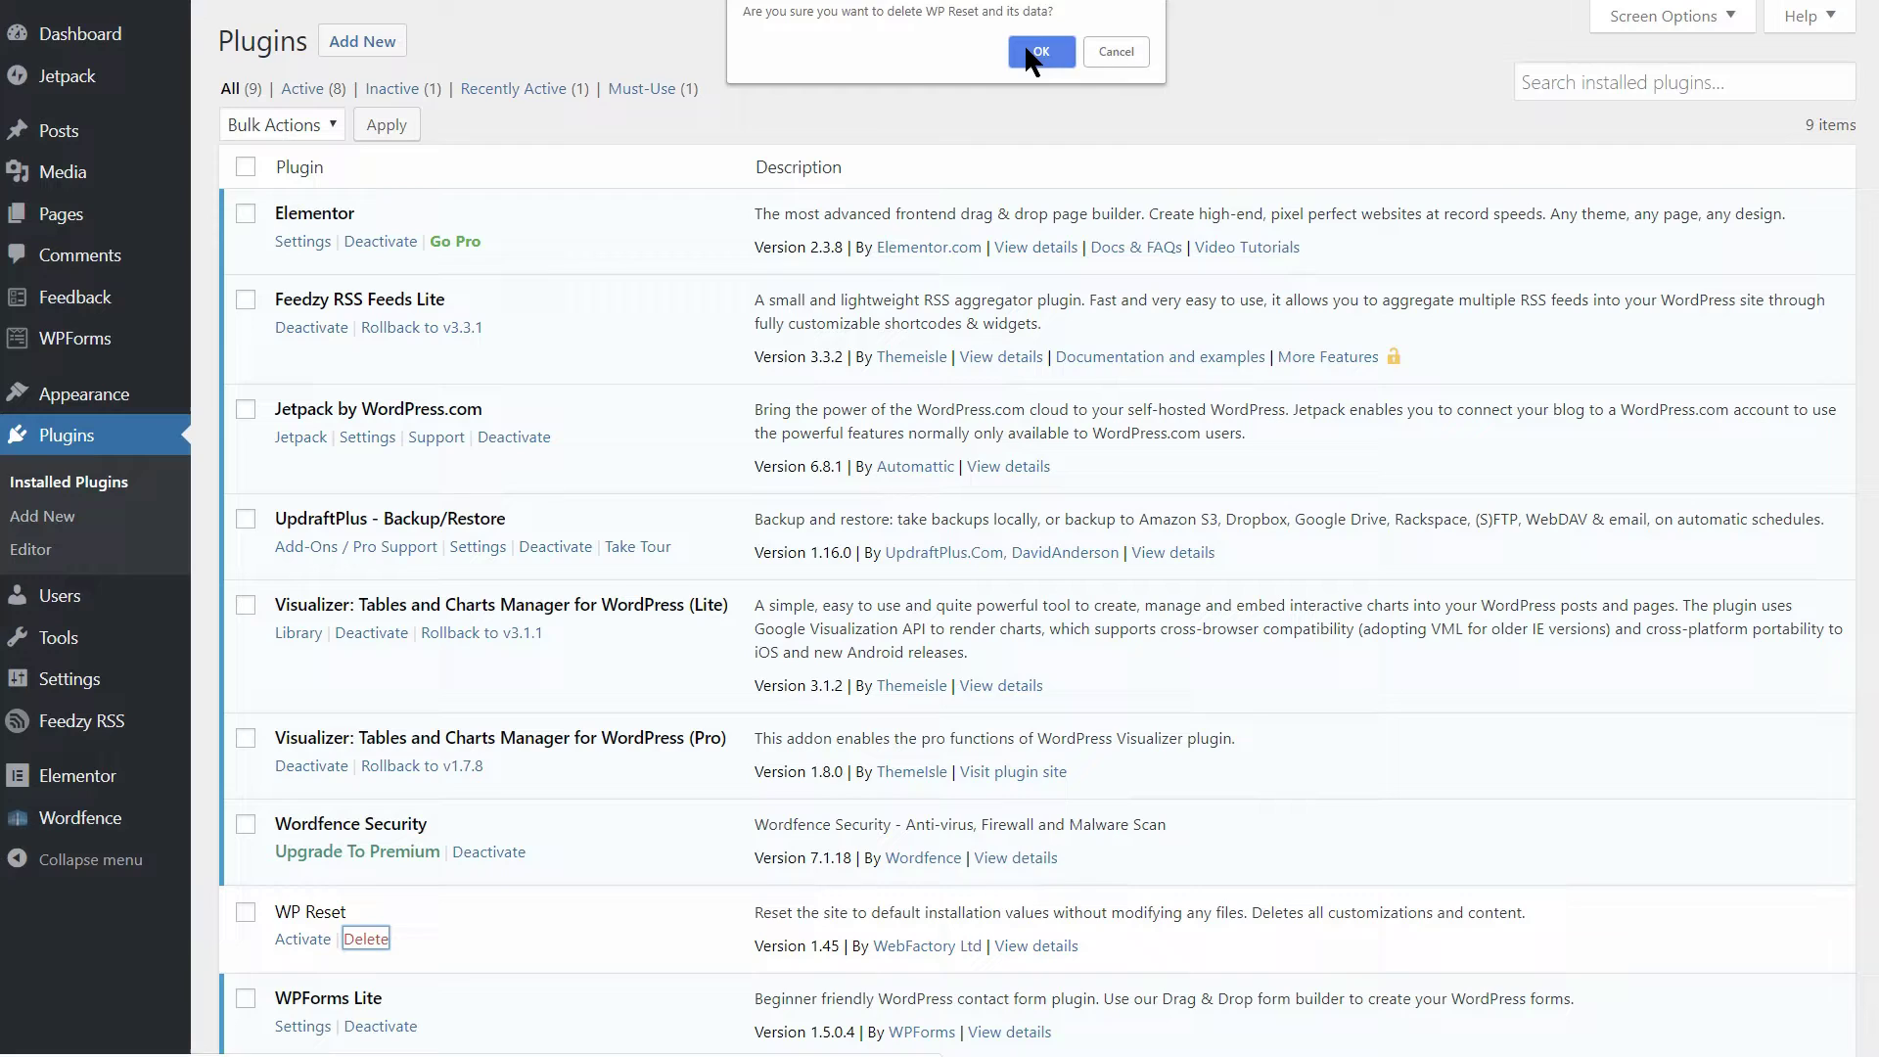
left_click(1040, 50)
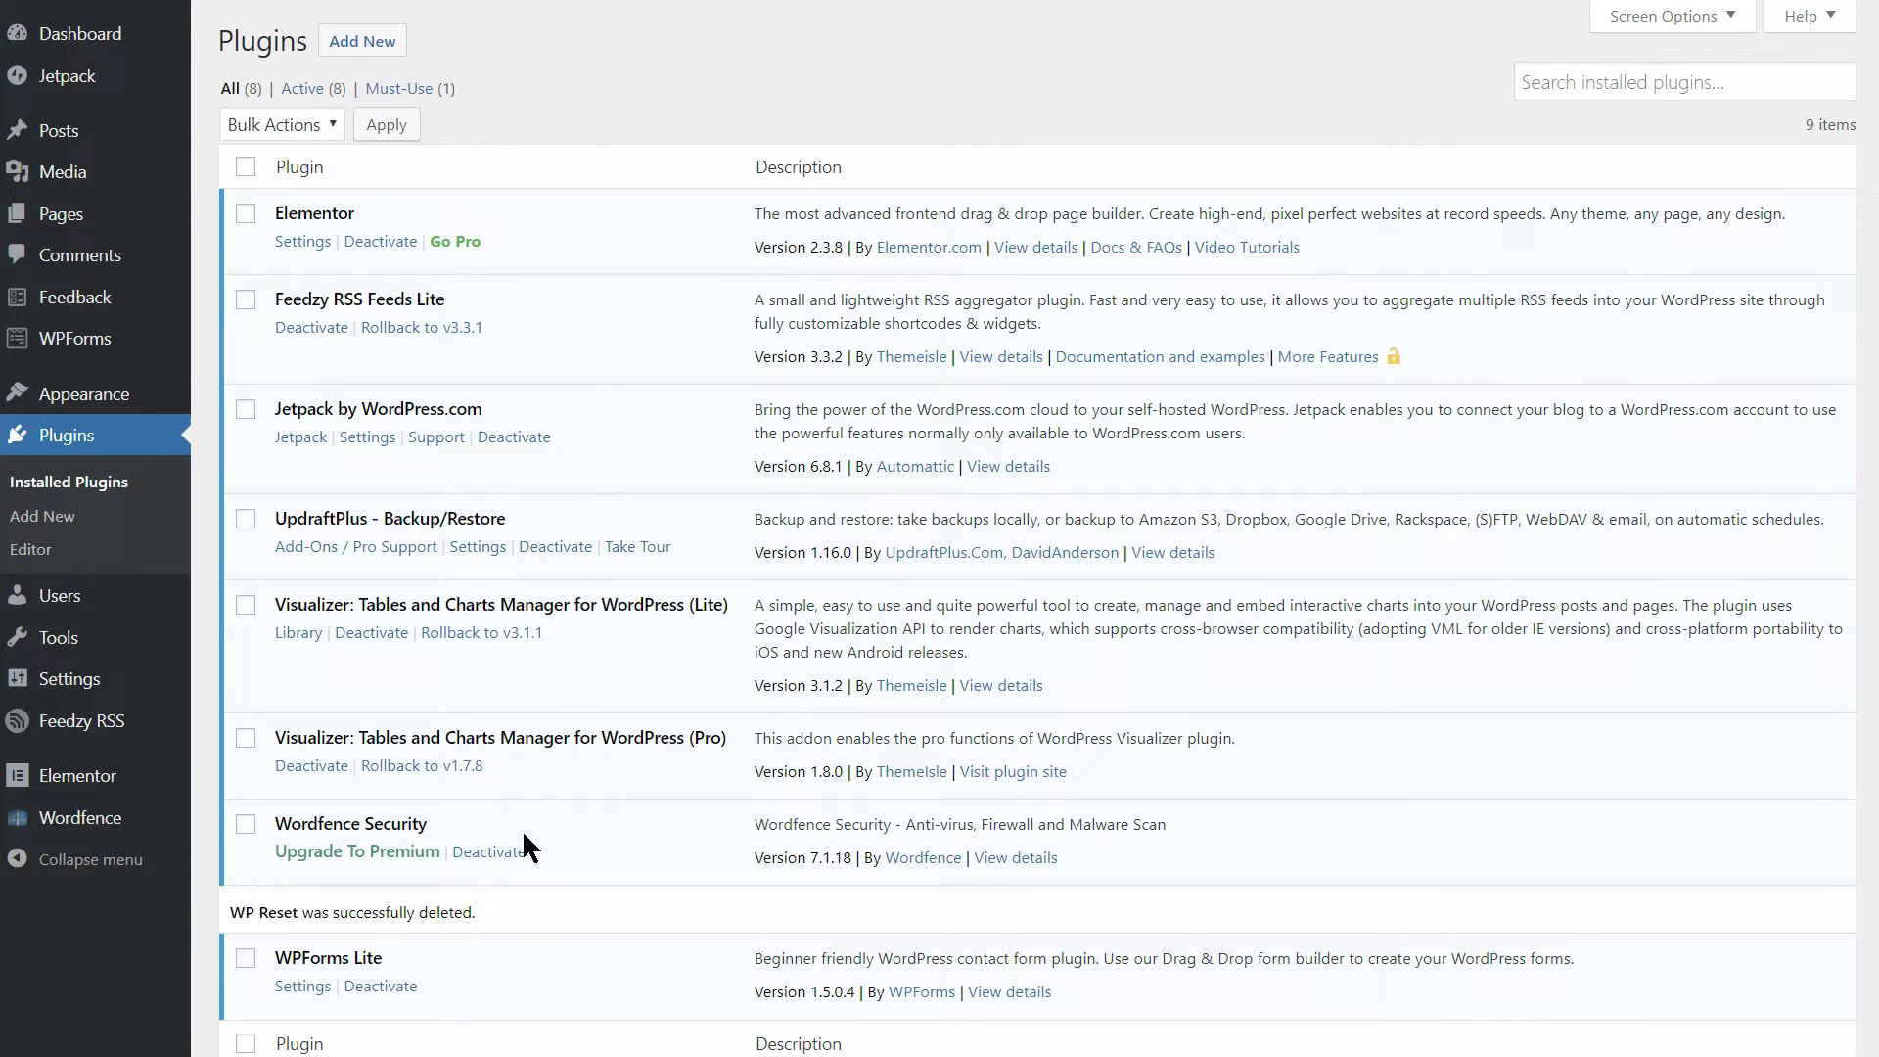
left_click(361, 41)
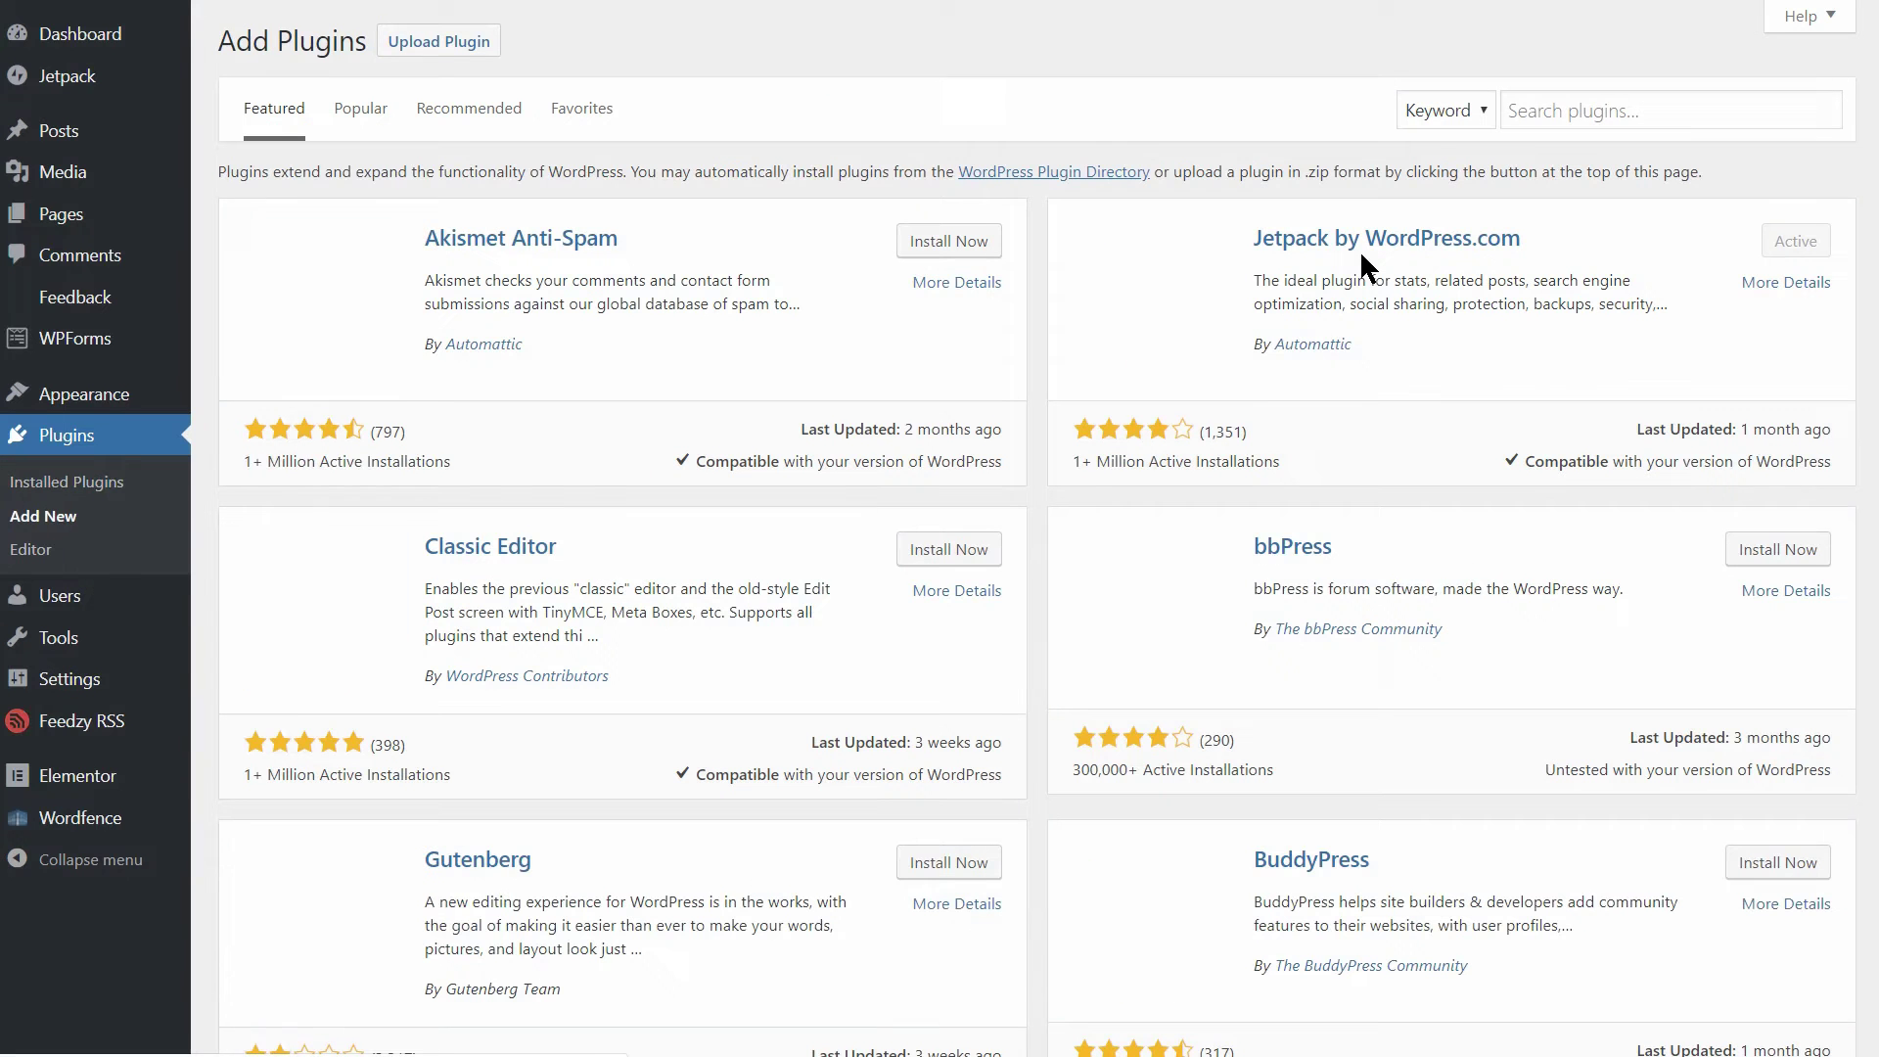
left_click(1561, 115)
type("s")
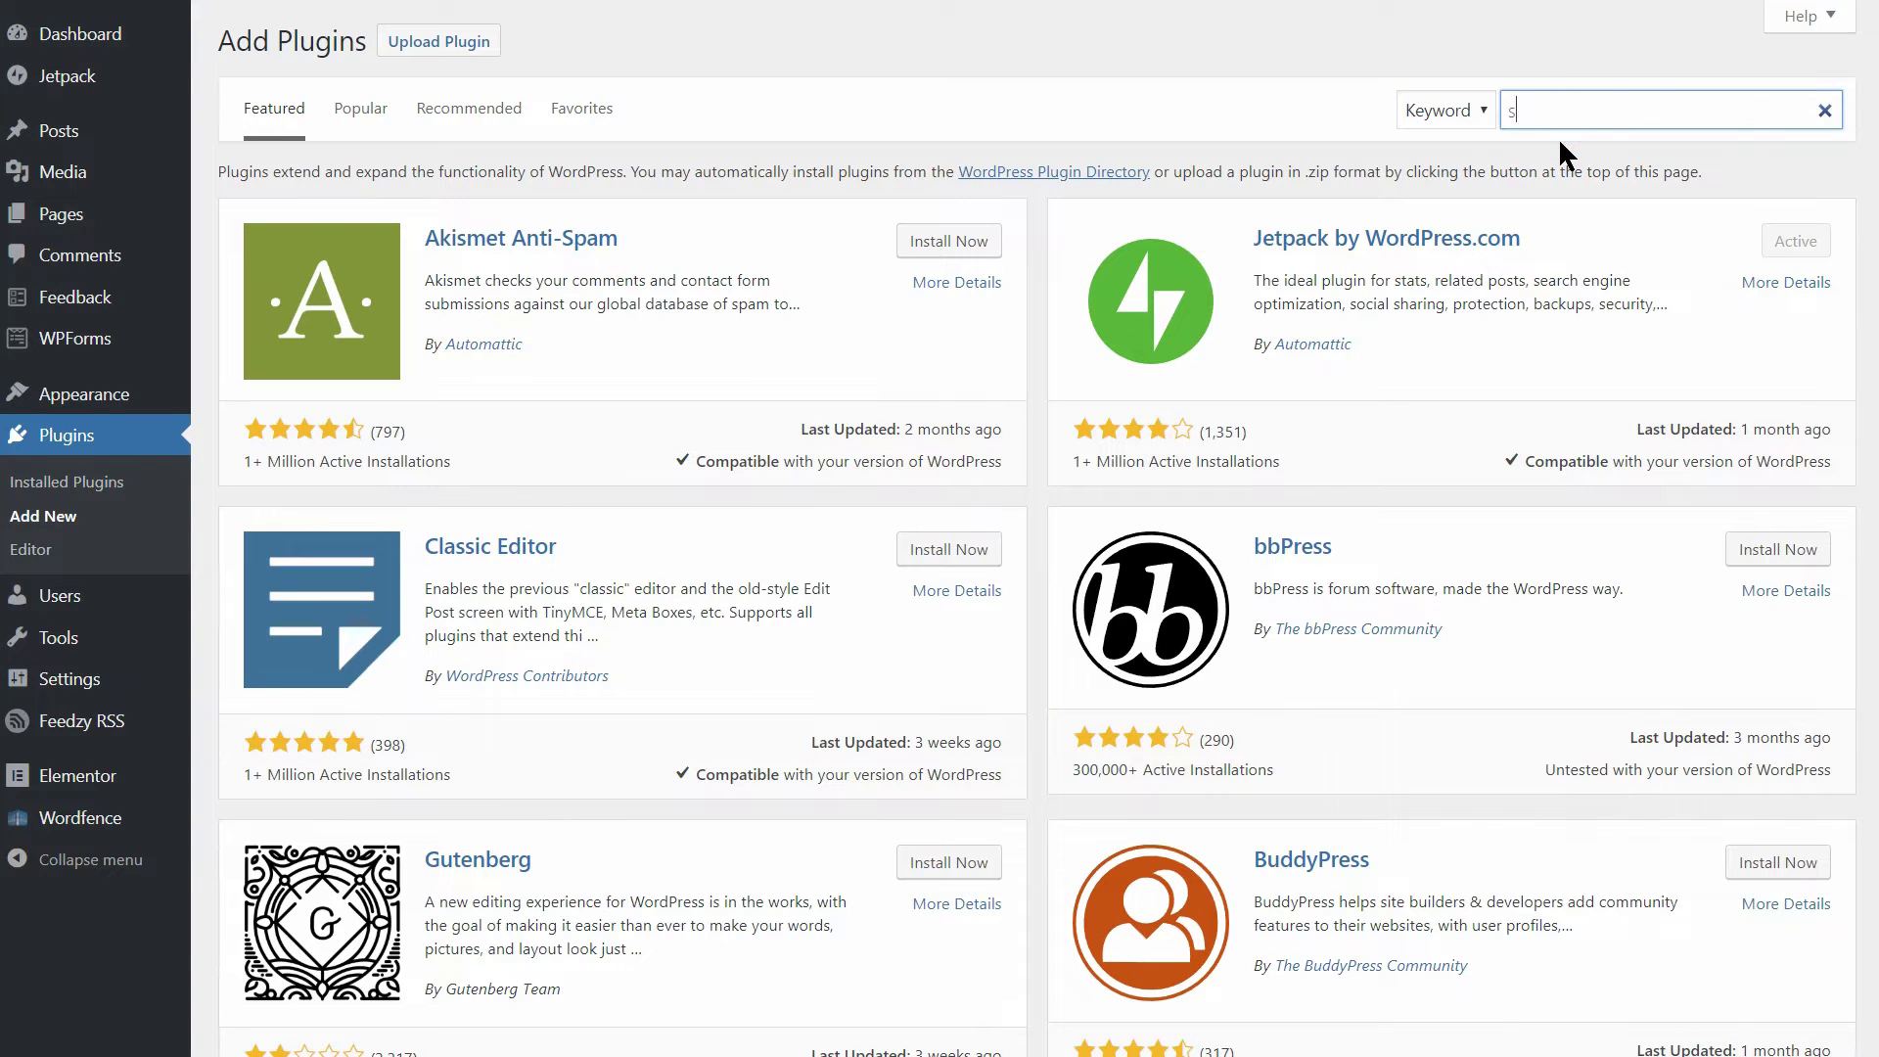
type("y")
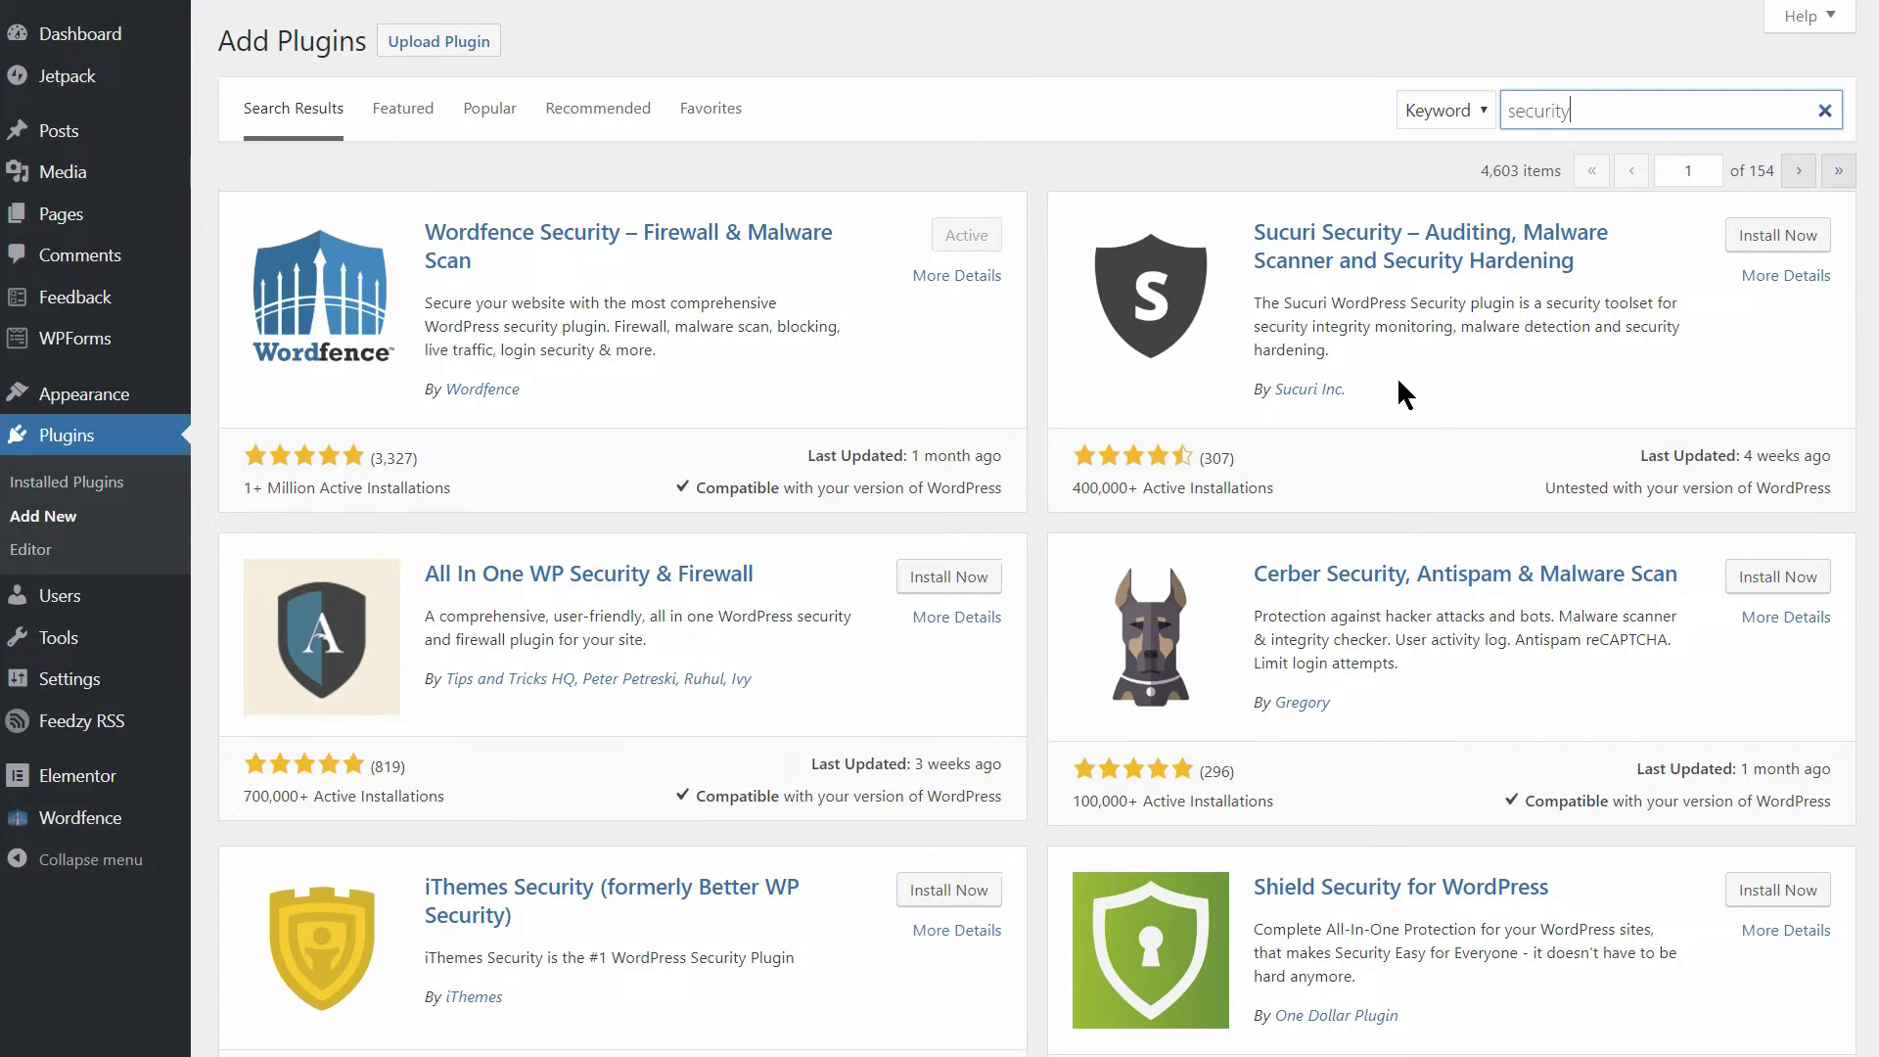
left_click(1593, 115)
key("ctrl+a")
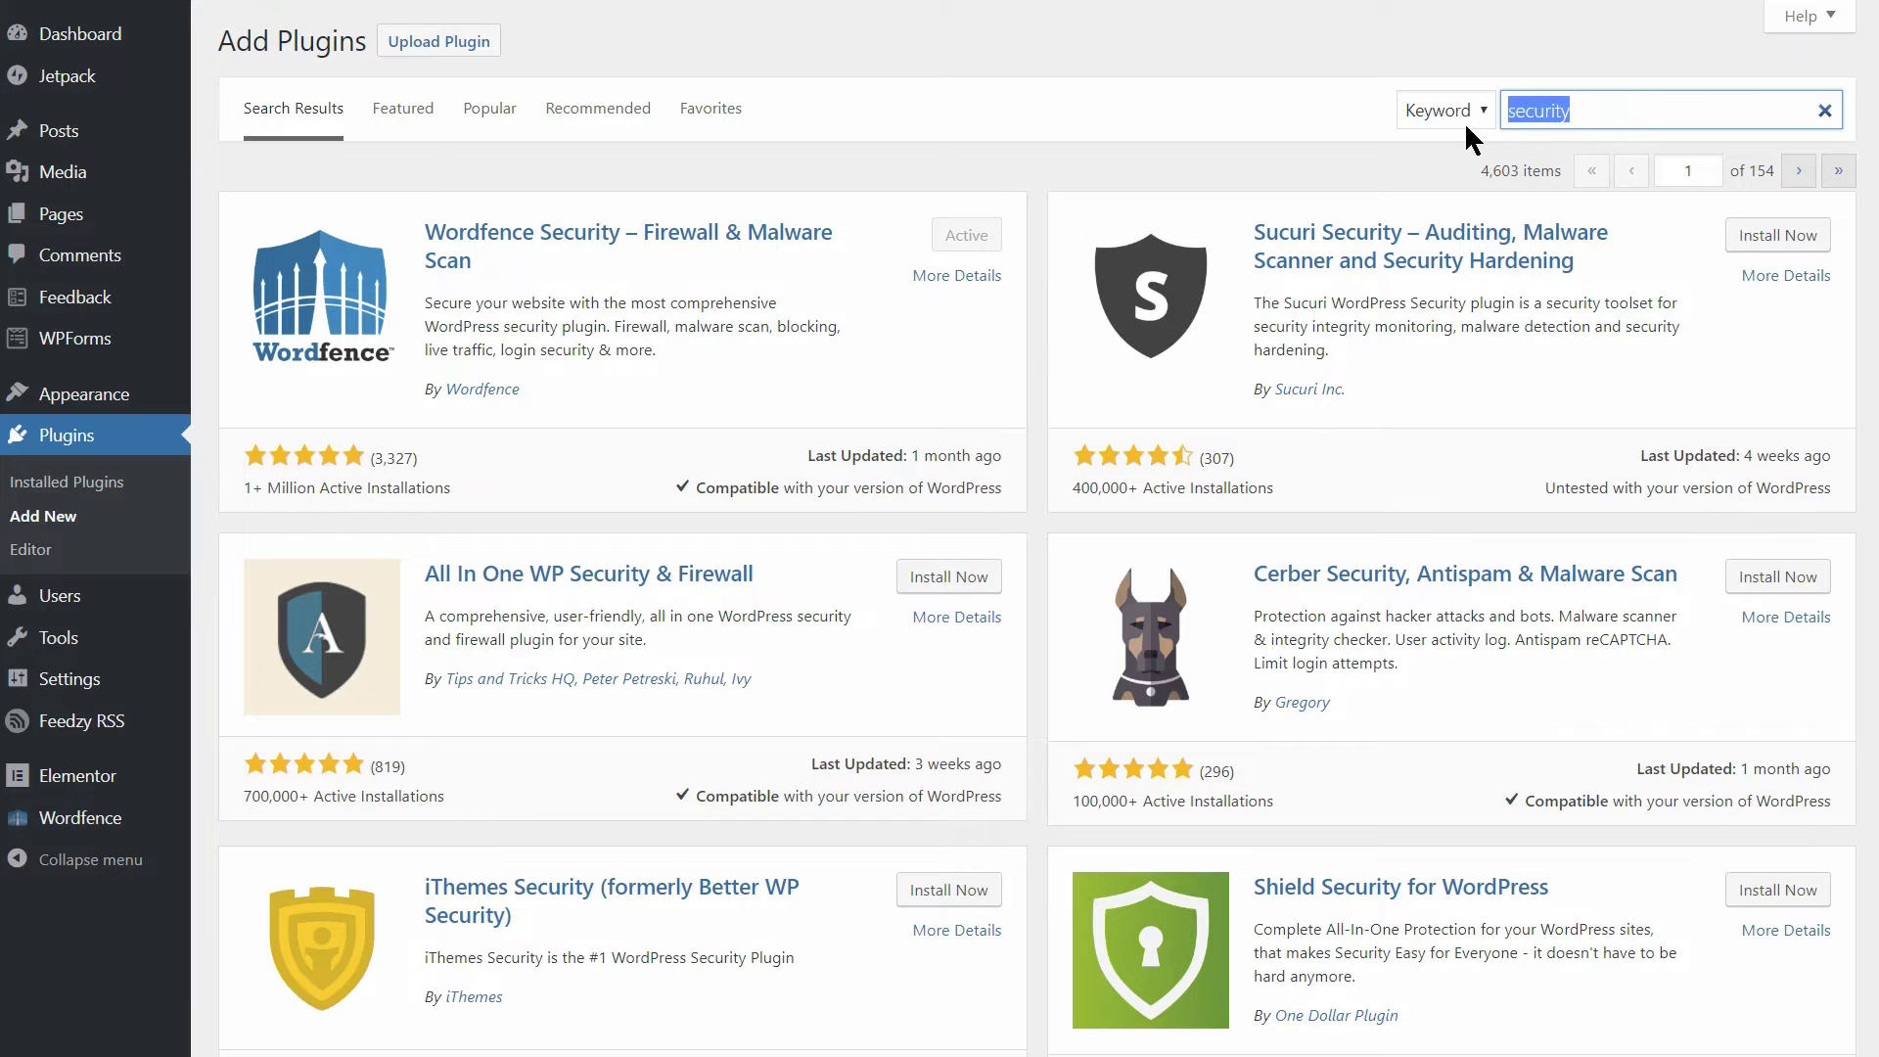
type("backup")
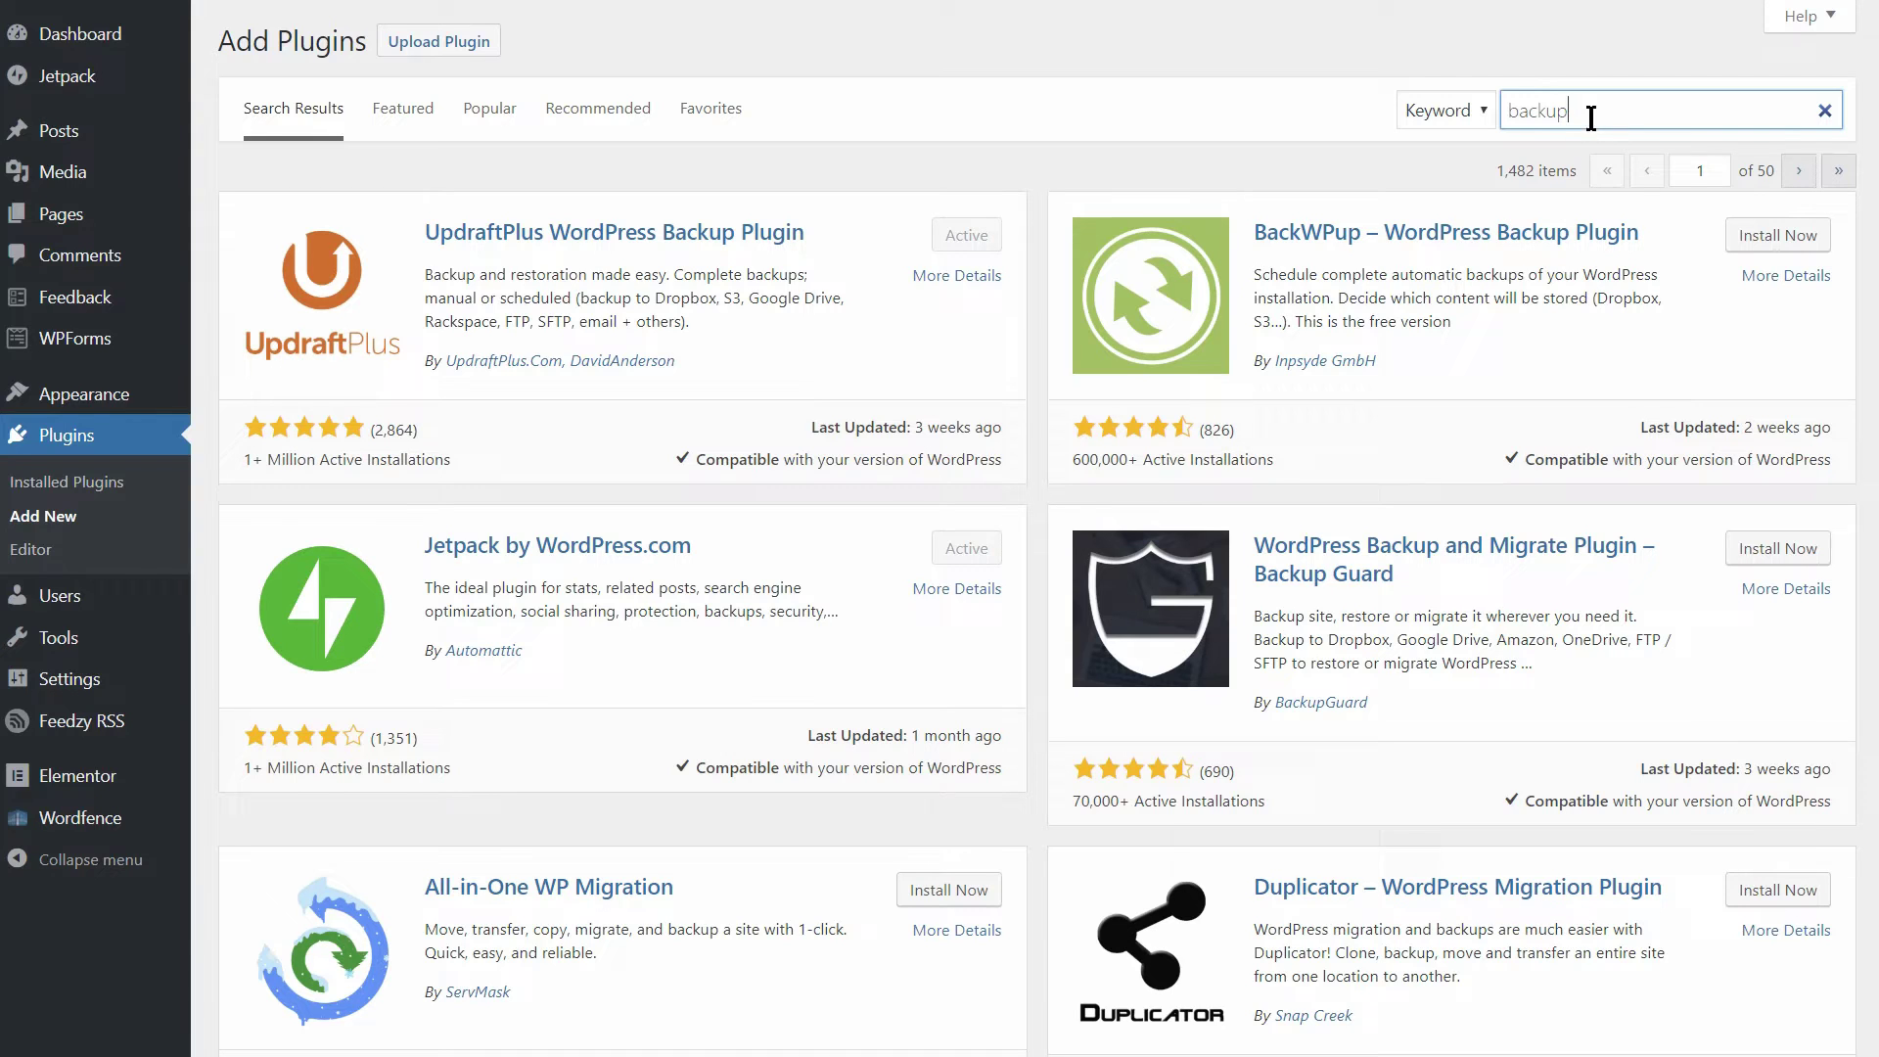
left_click_drag(1592, 114, 1502, 119)
type("seo")
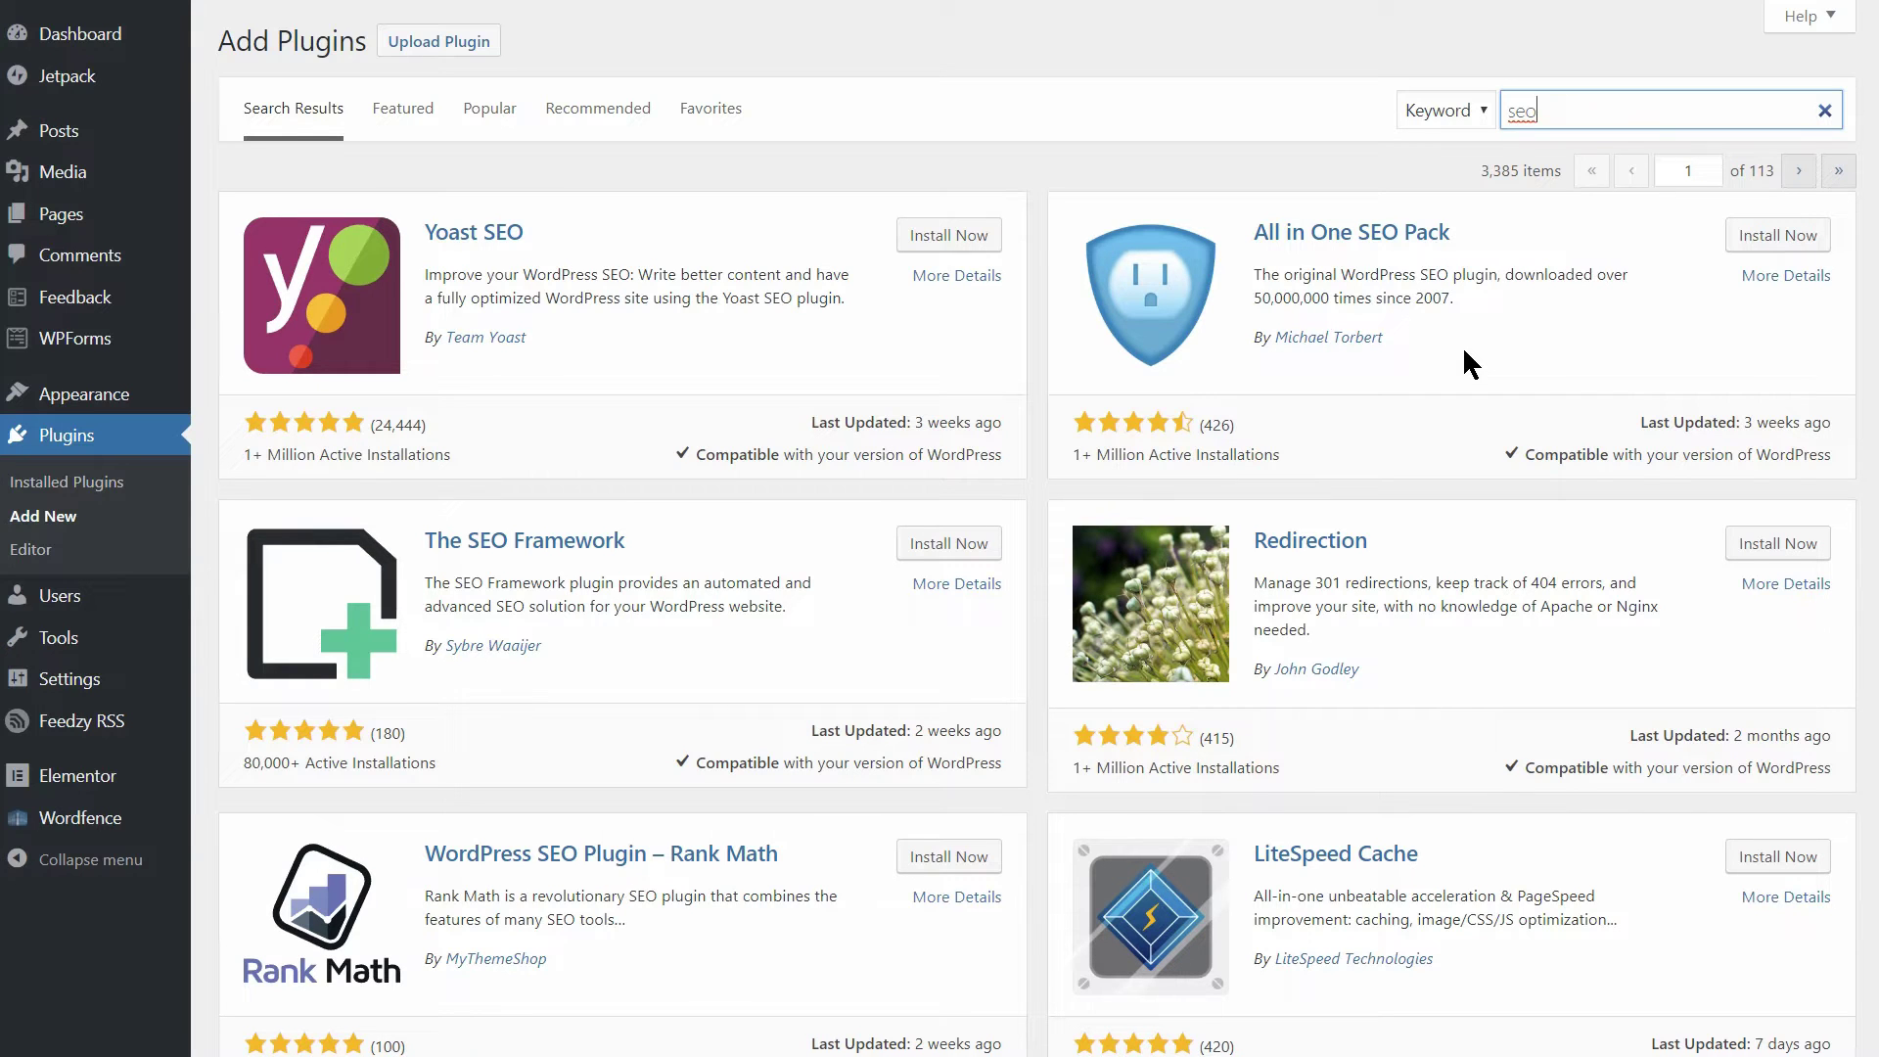
left_click(67, 482)
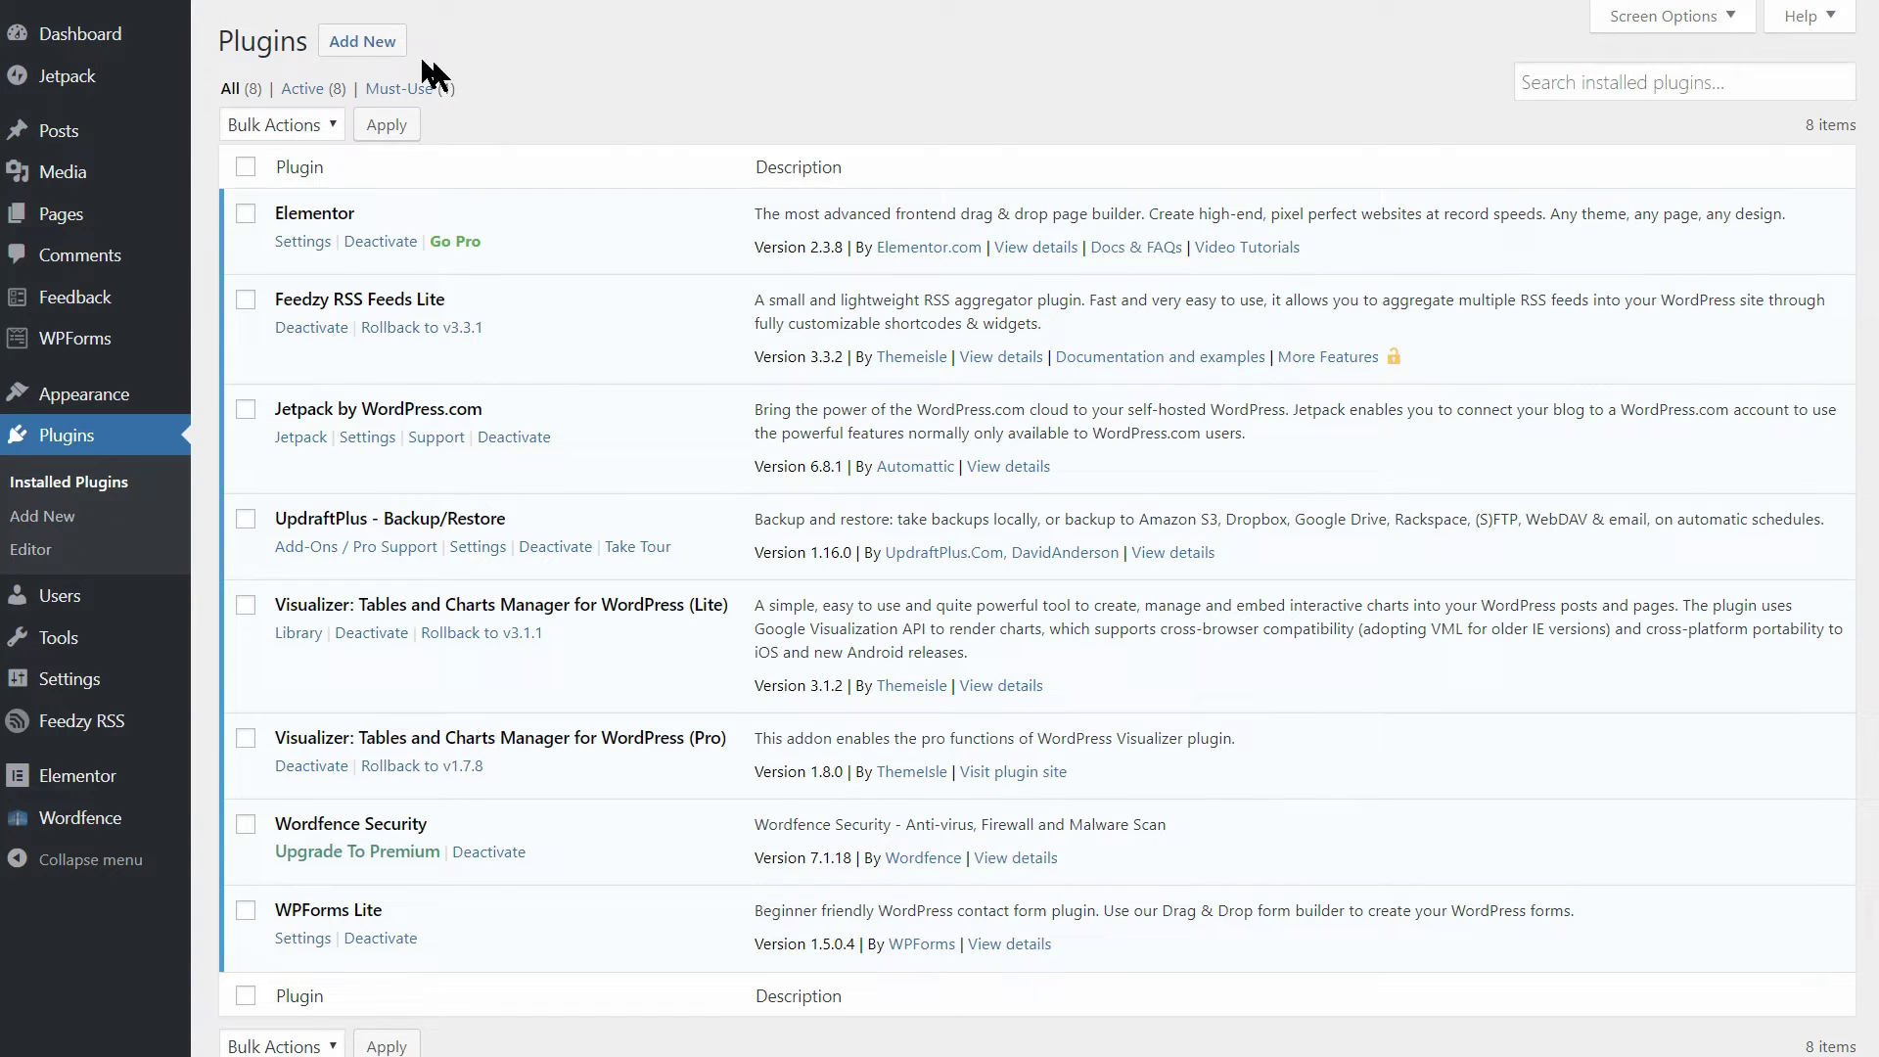
left_click(384, 42)
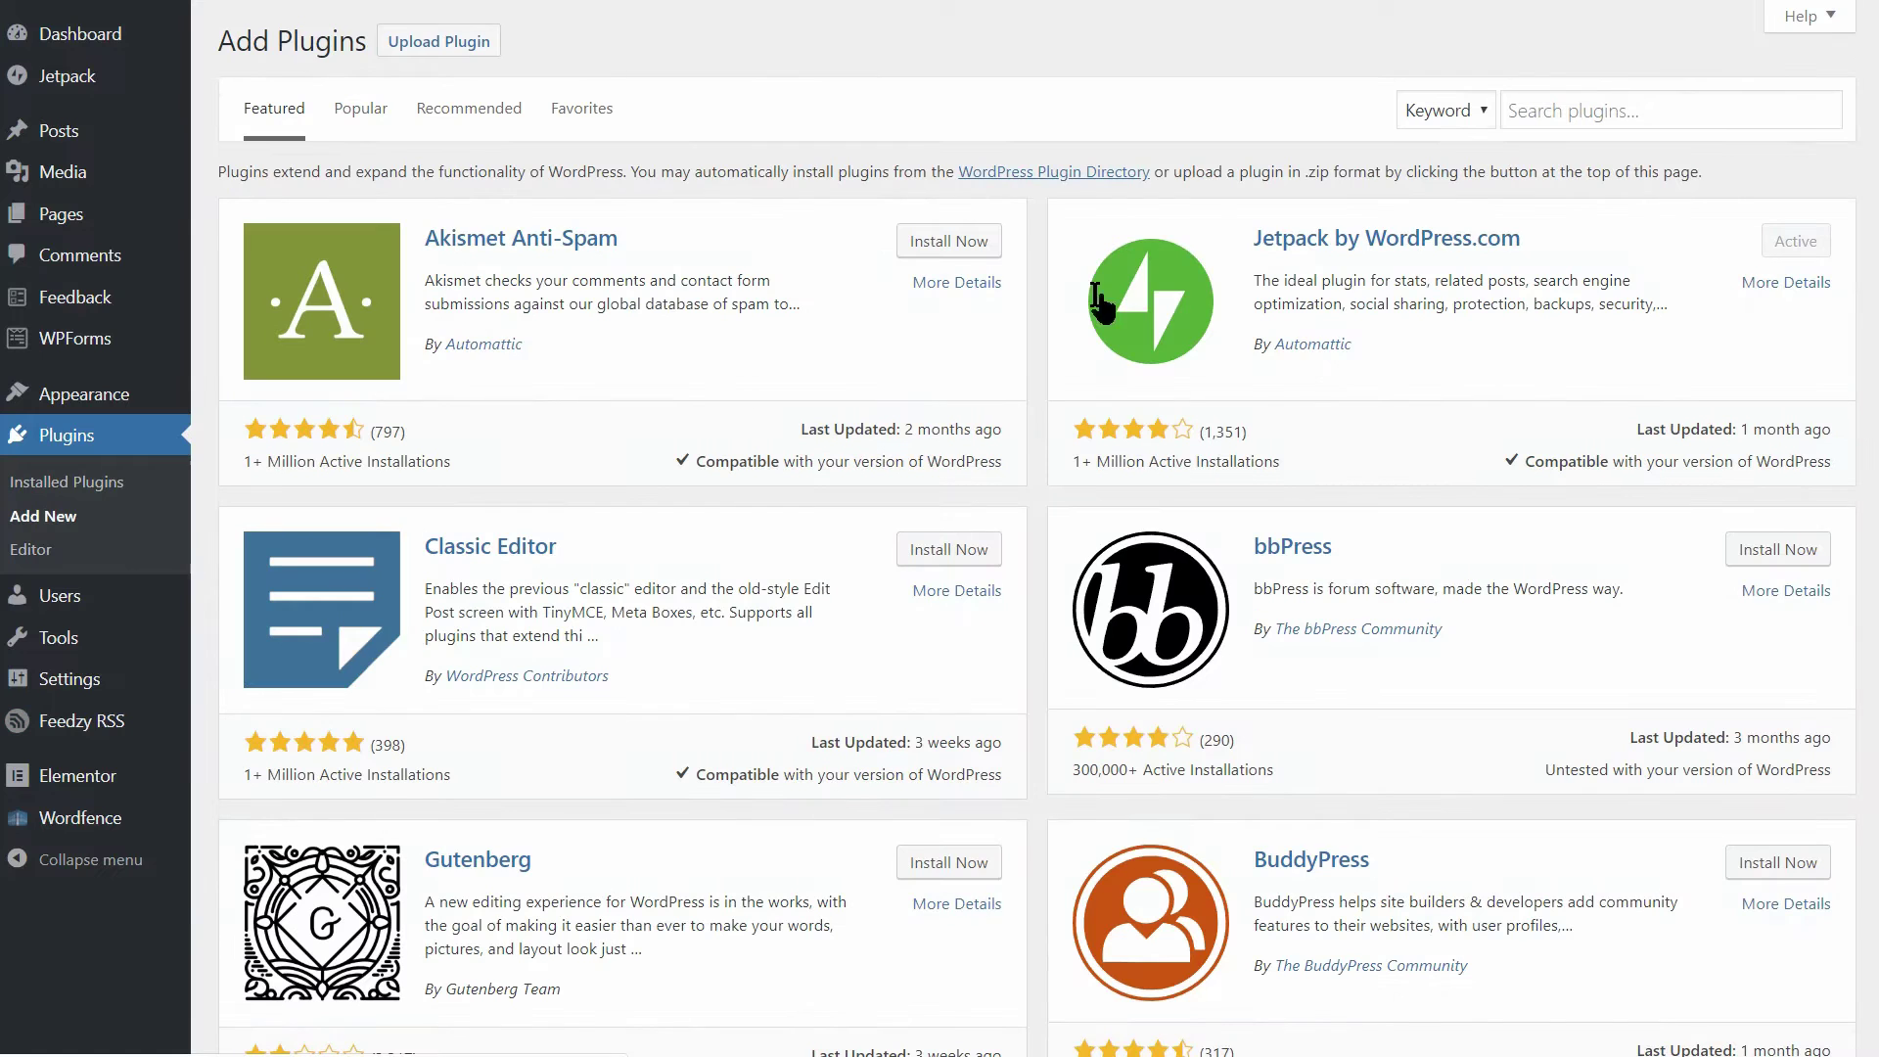
left_click(1573, 110)
type("ecommerce")
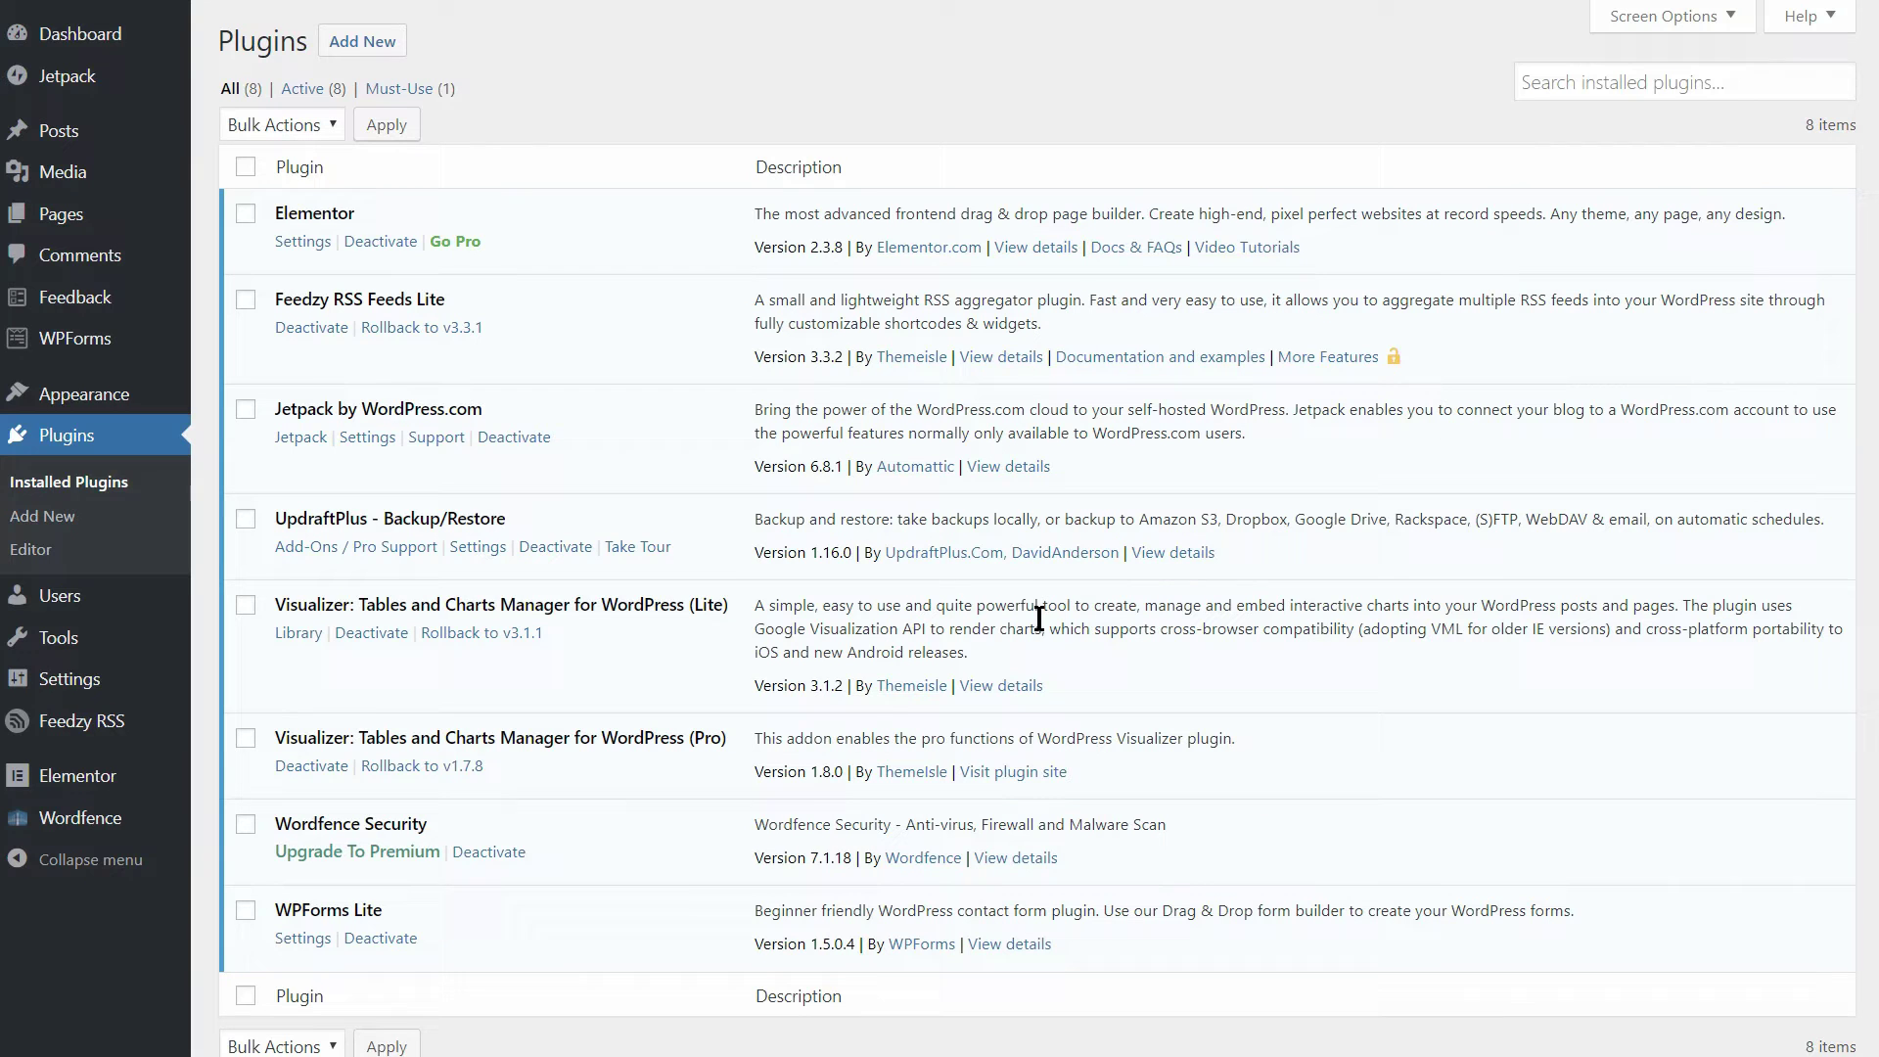
left_click(1580, 94)
type("ca")
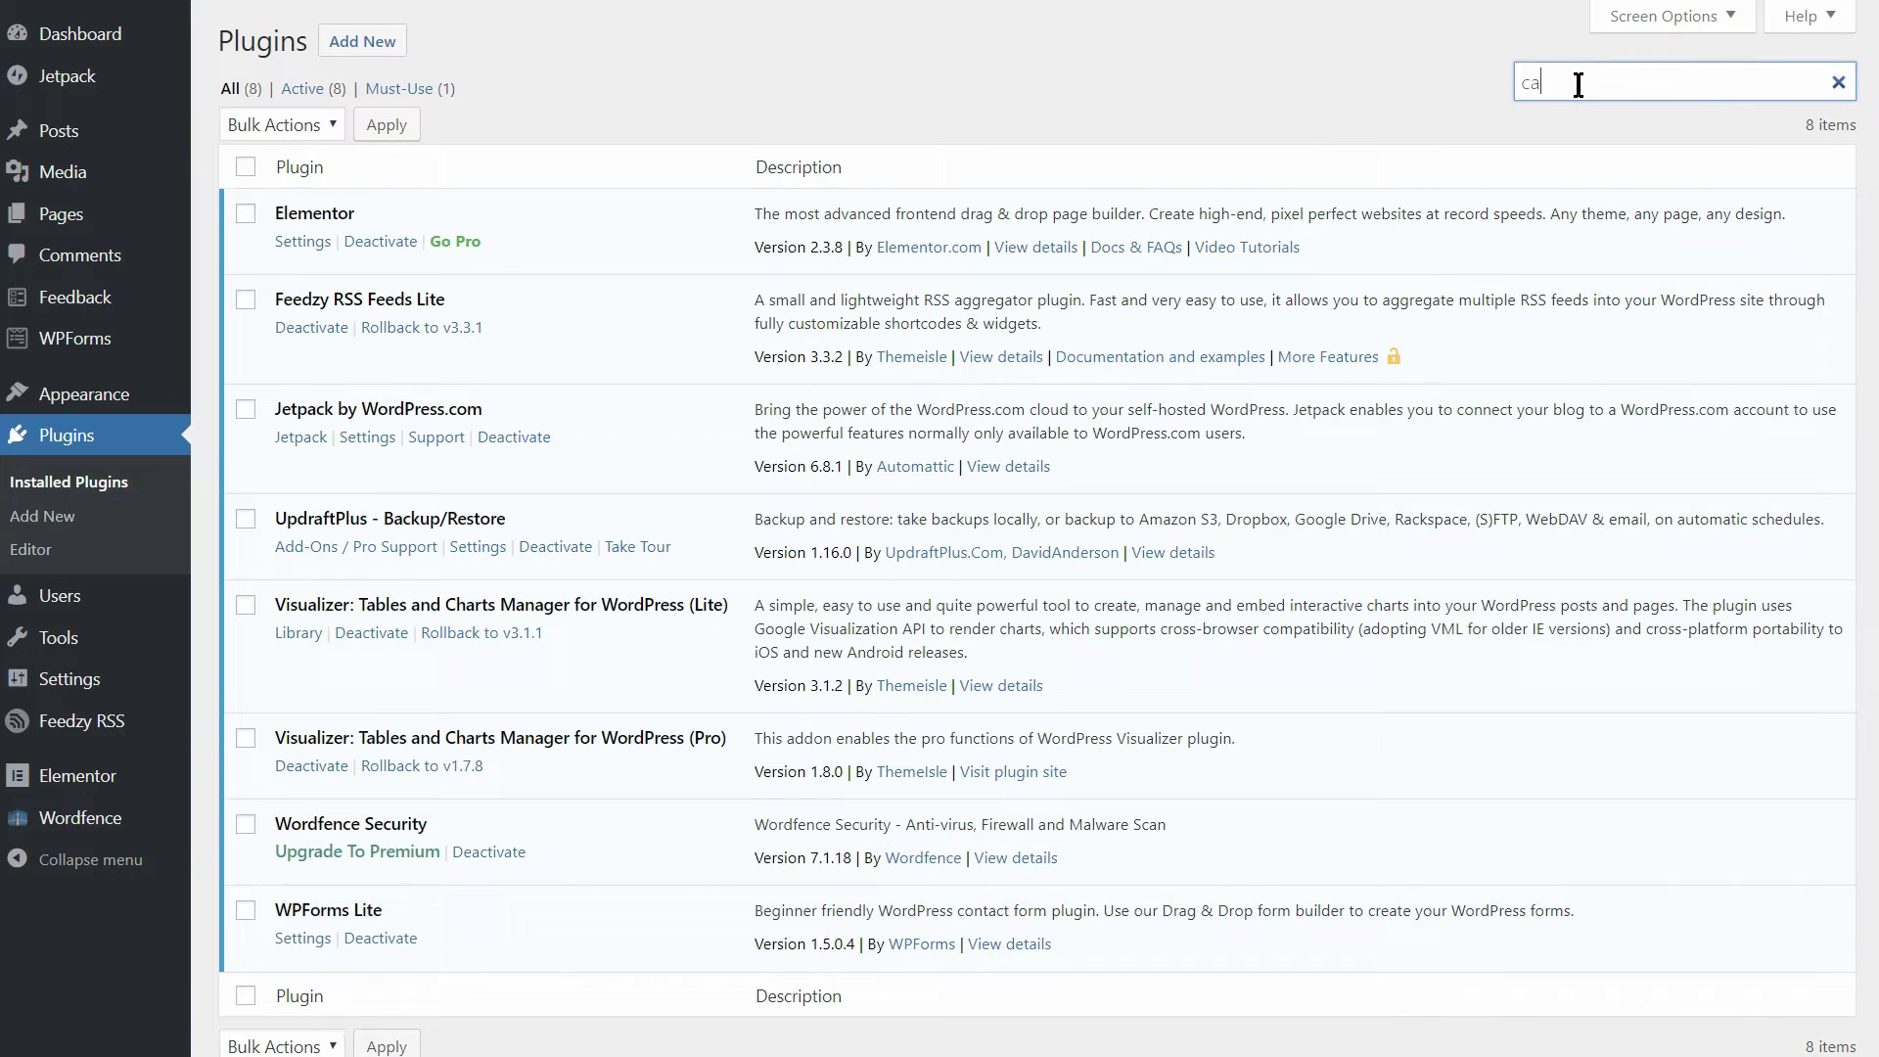
type("ching")
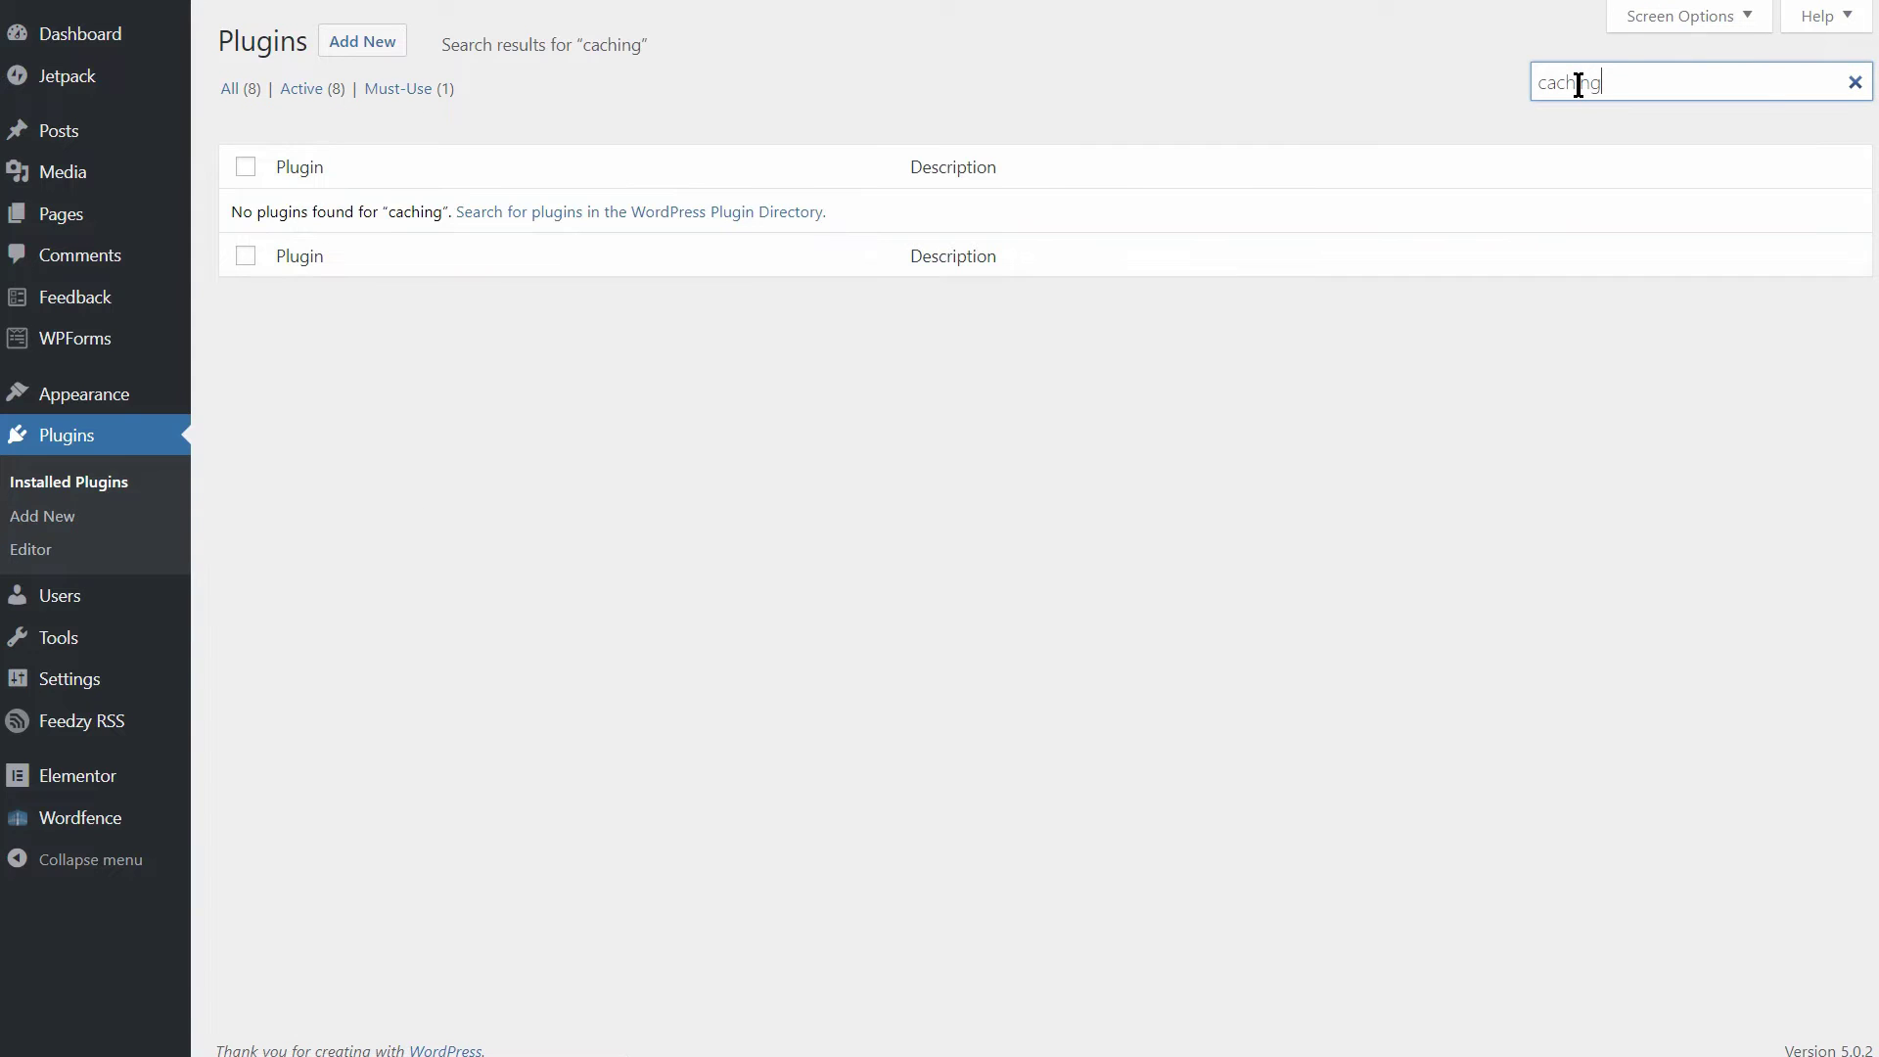
- Search the plugin directory for 'caching' plugins, then select the search words to replace them
left_click(361, 41)
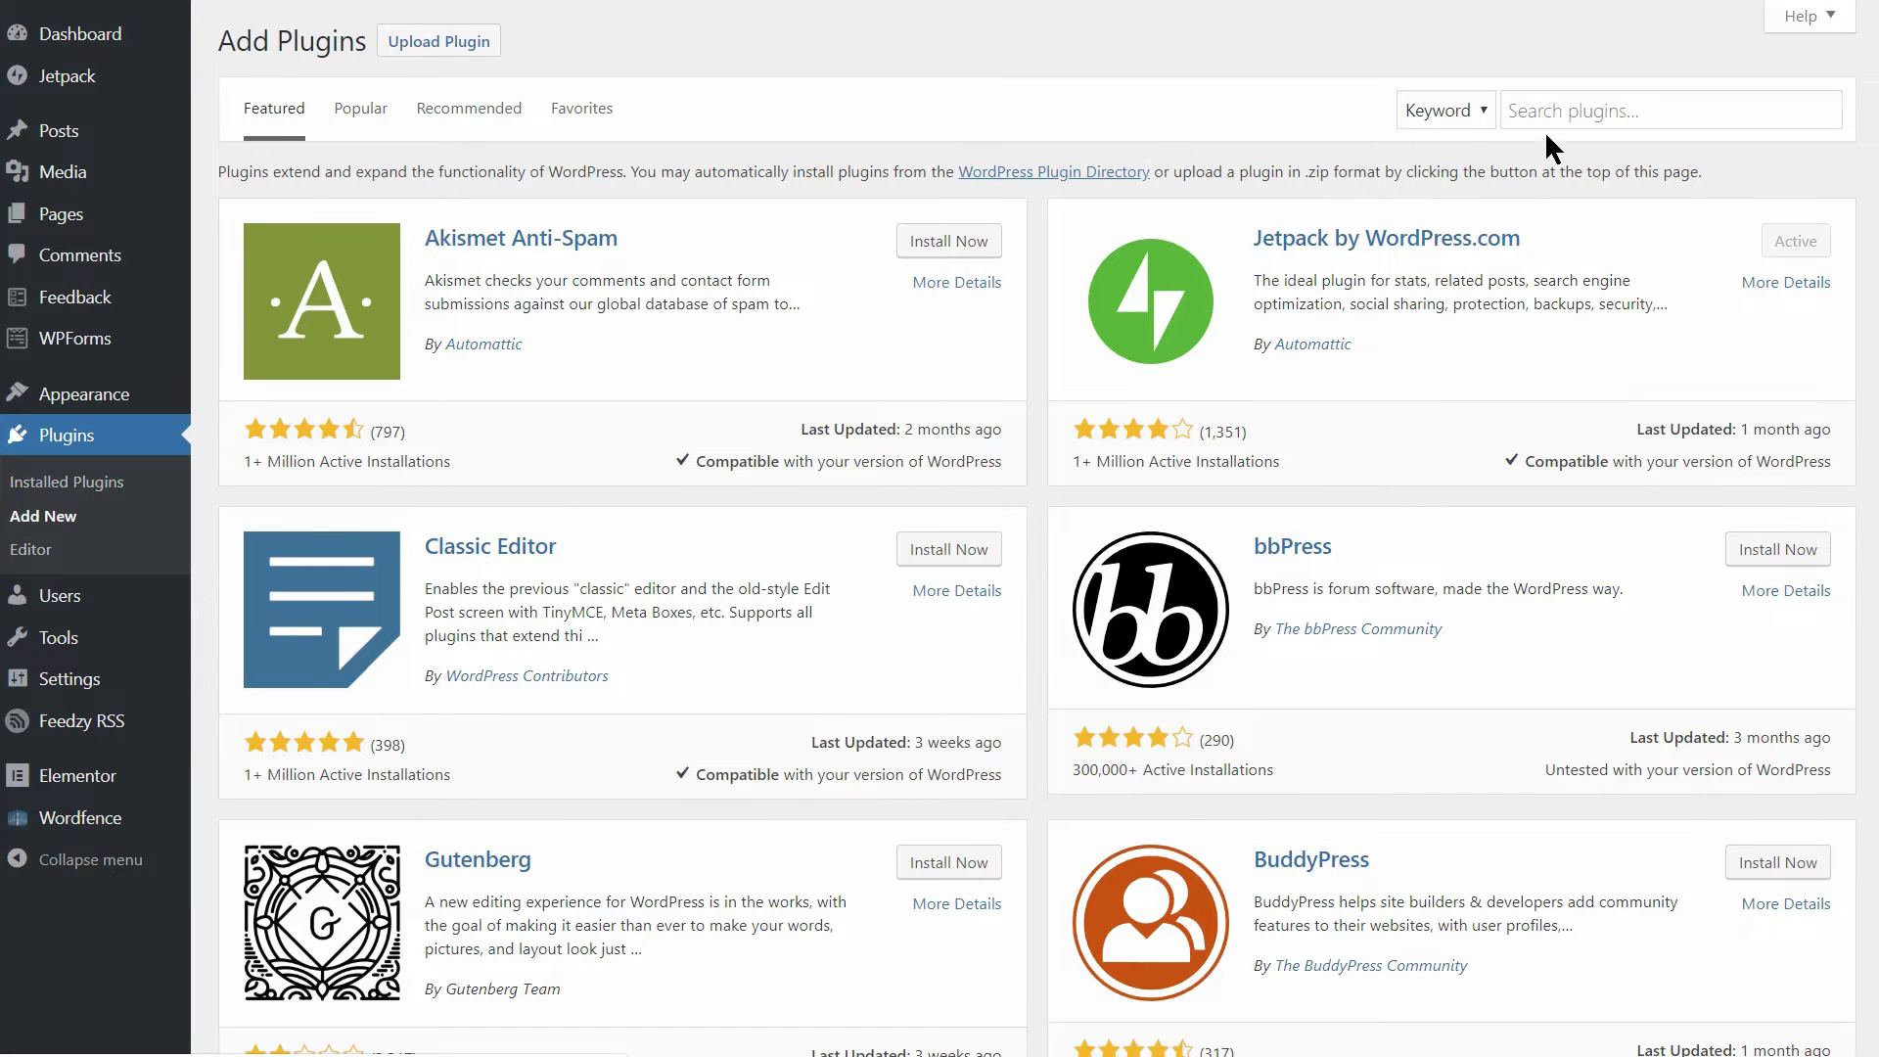
left_click(1551, 114)
type("cach")
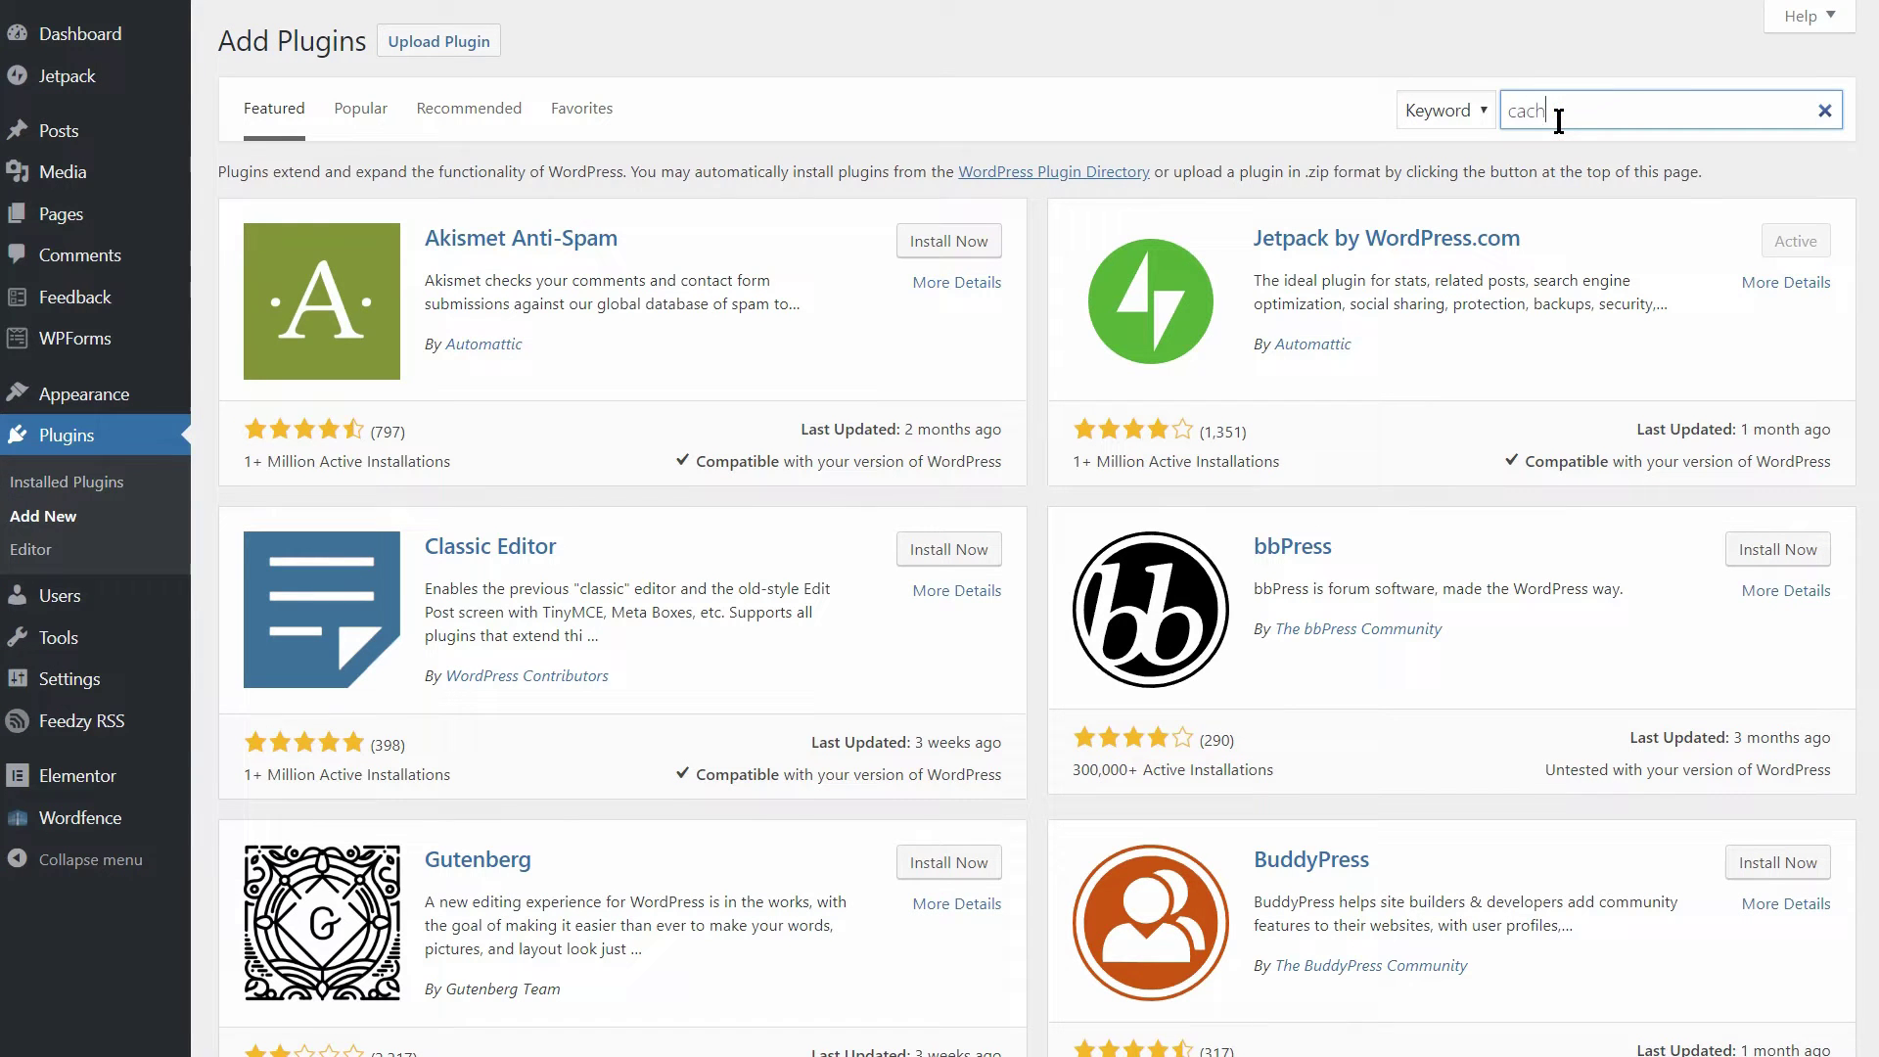
type("ing")
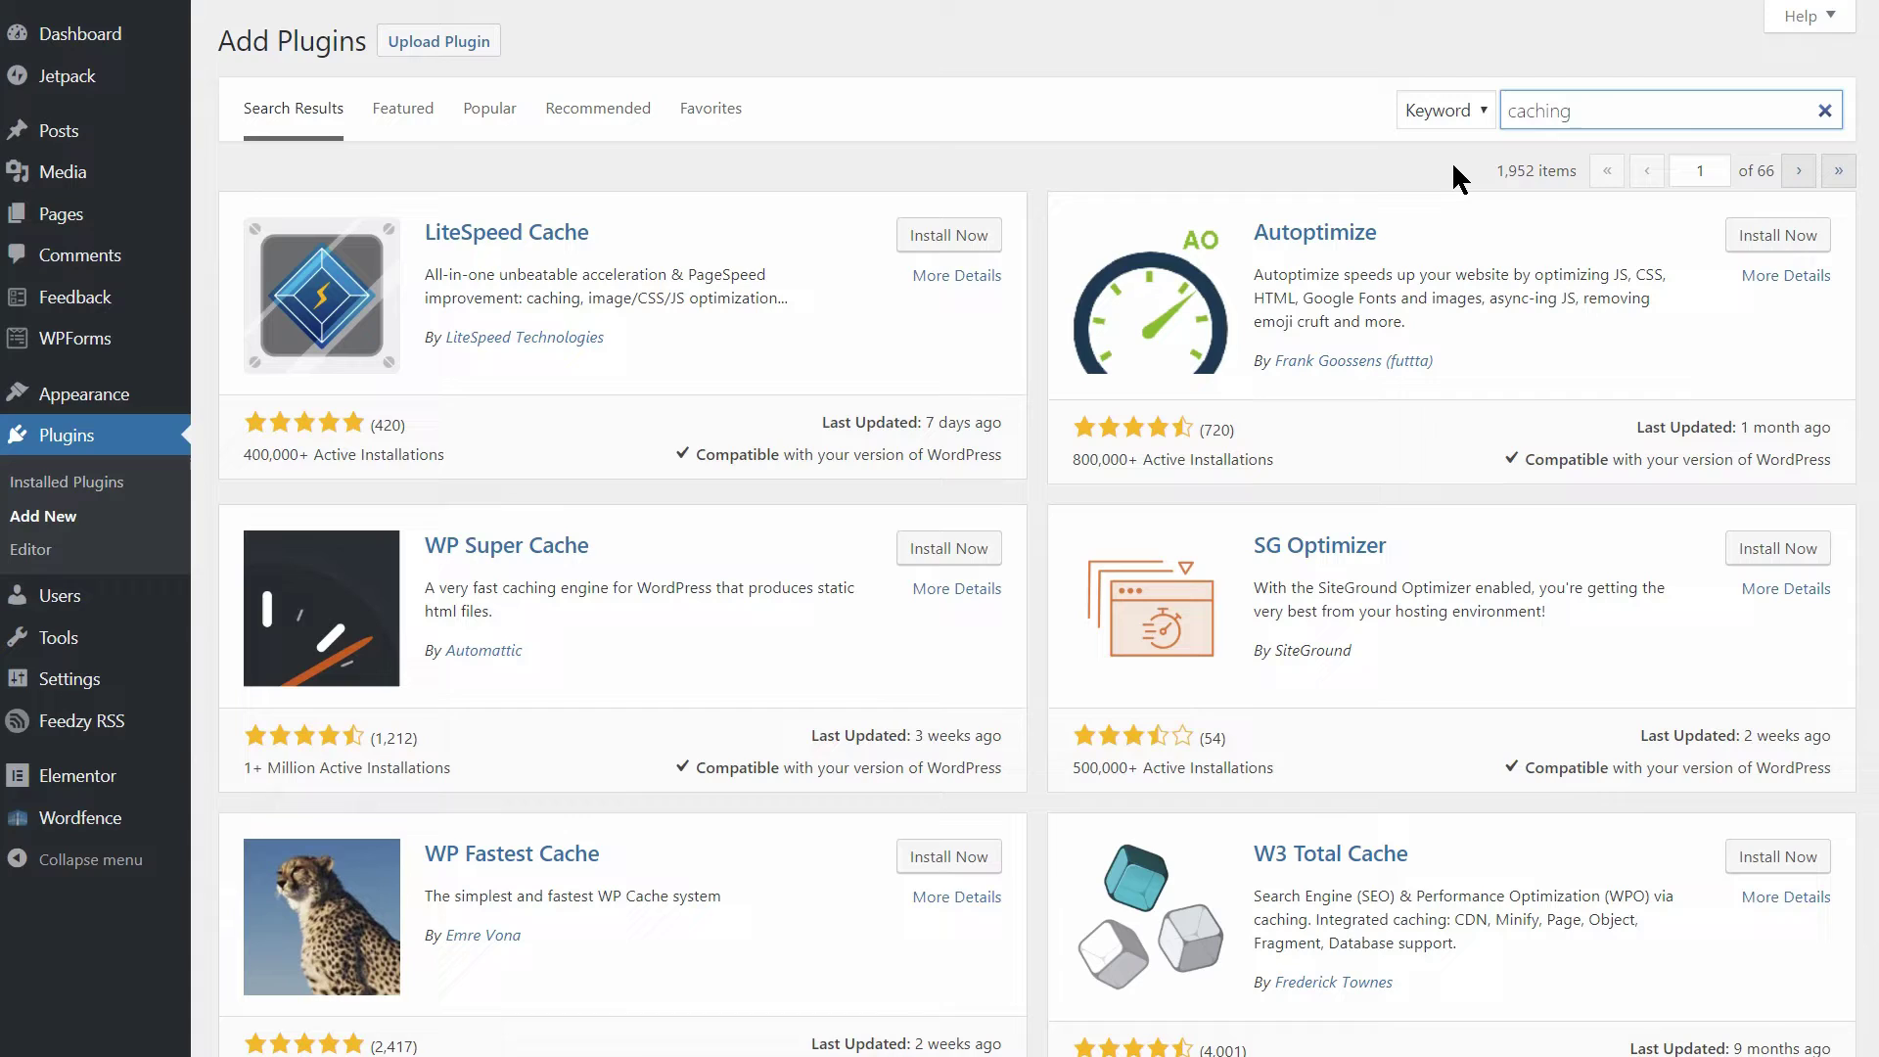
left_click_drag(1593, 113, 1484, 118)
type("w3total")
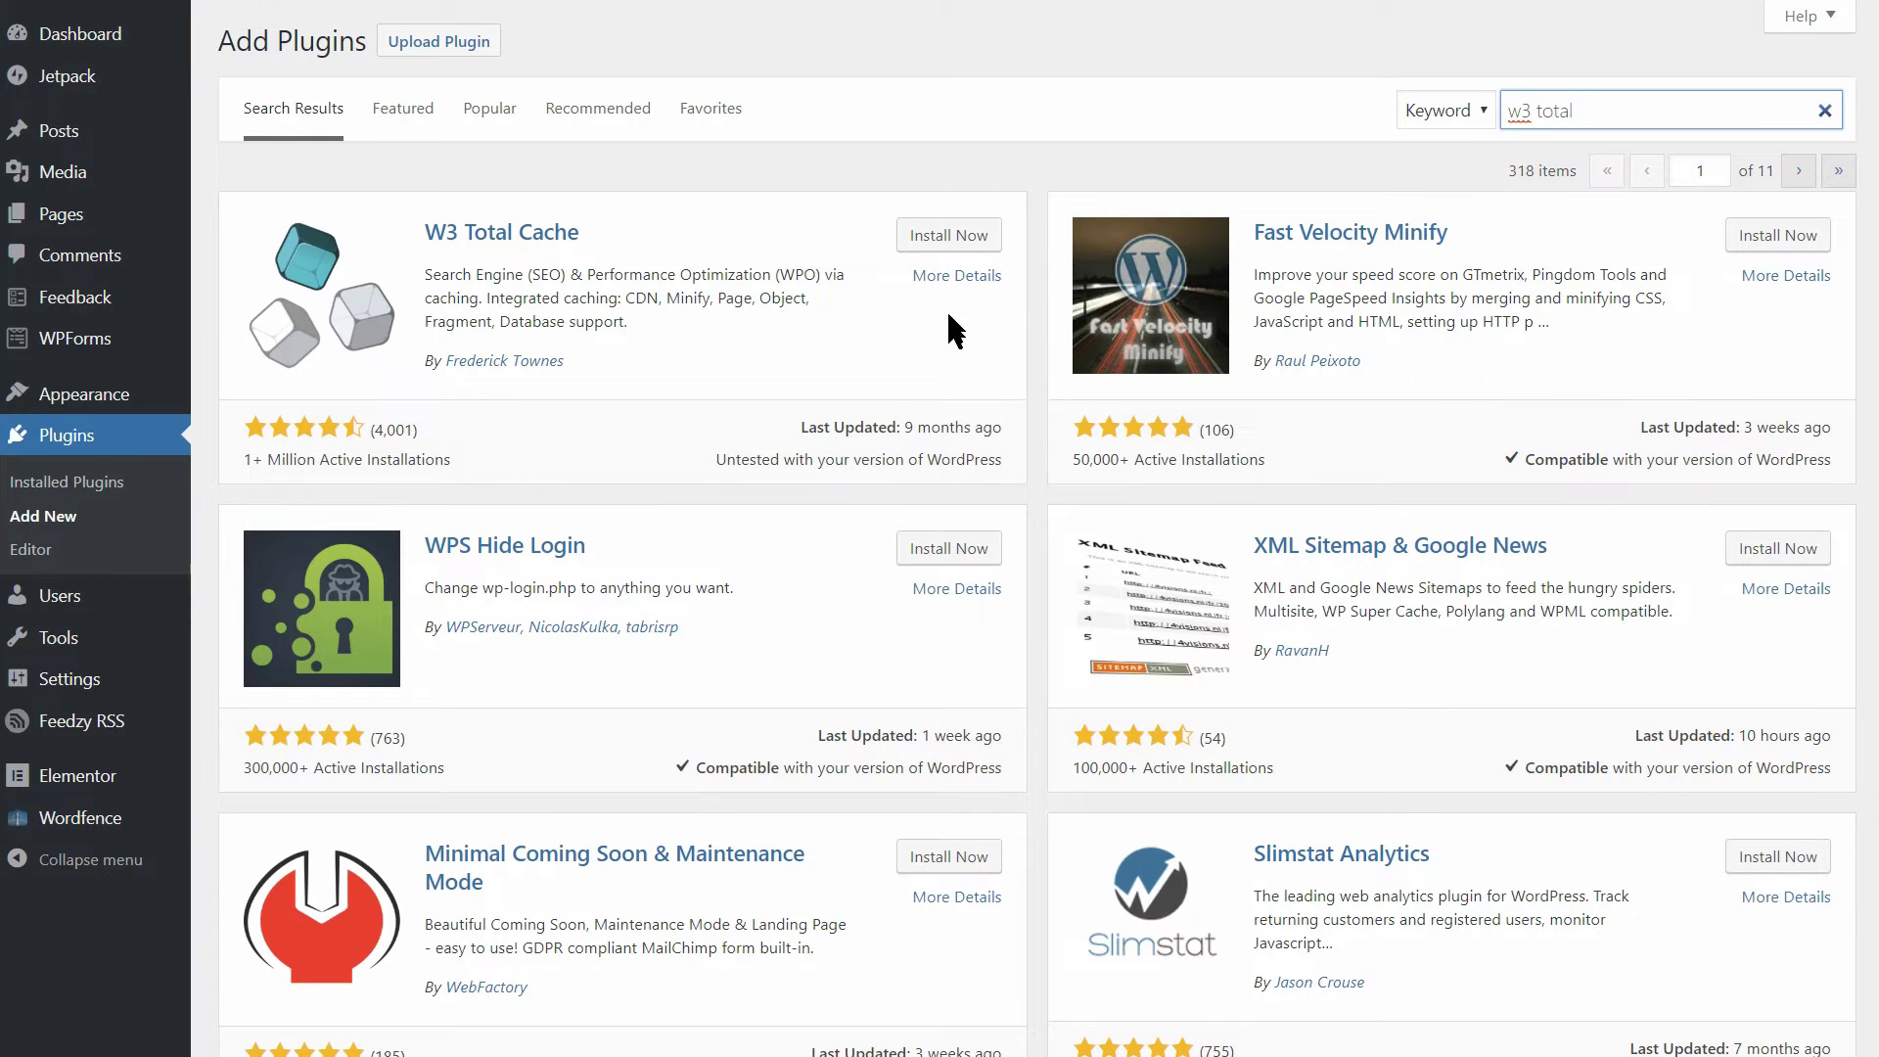
- Install W3 Total Cache from the directory search results
left_click(949, 235)
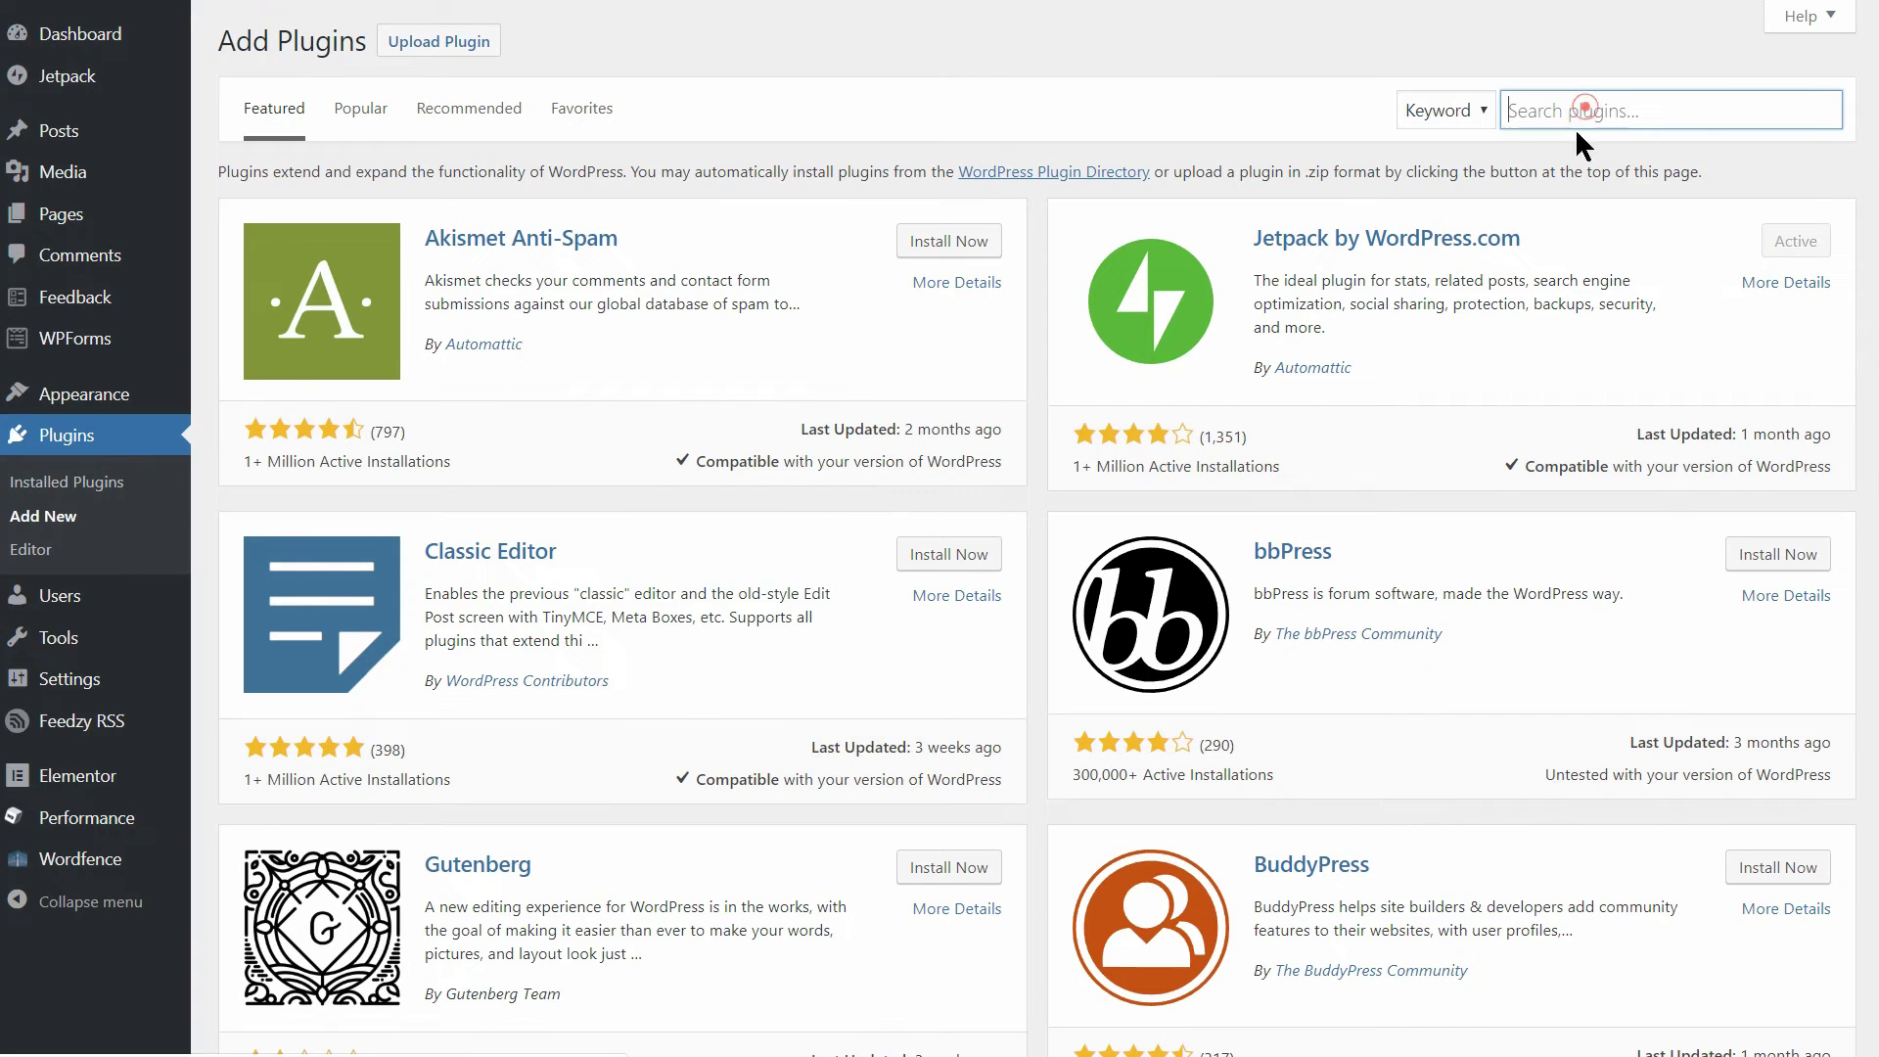
- Search the directory for 'wp optimize', then install and activate WP-Optimize
left_click(1585, 110)
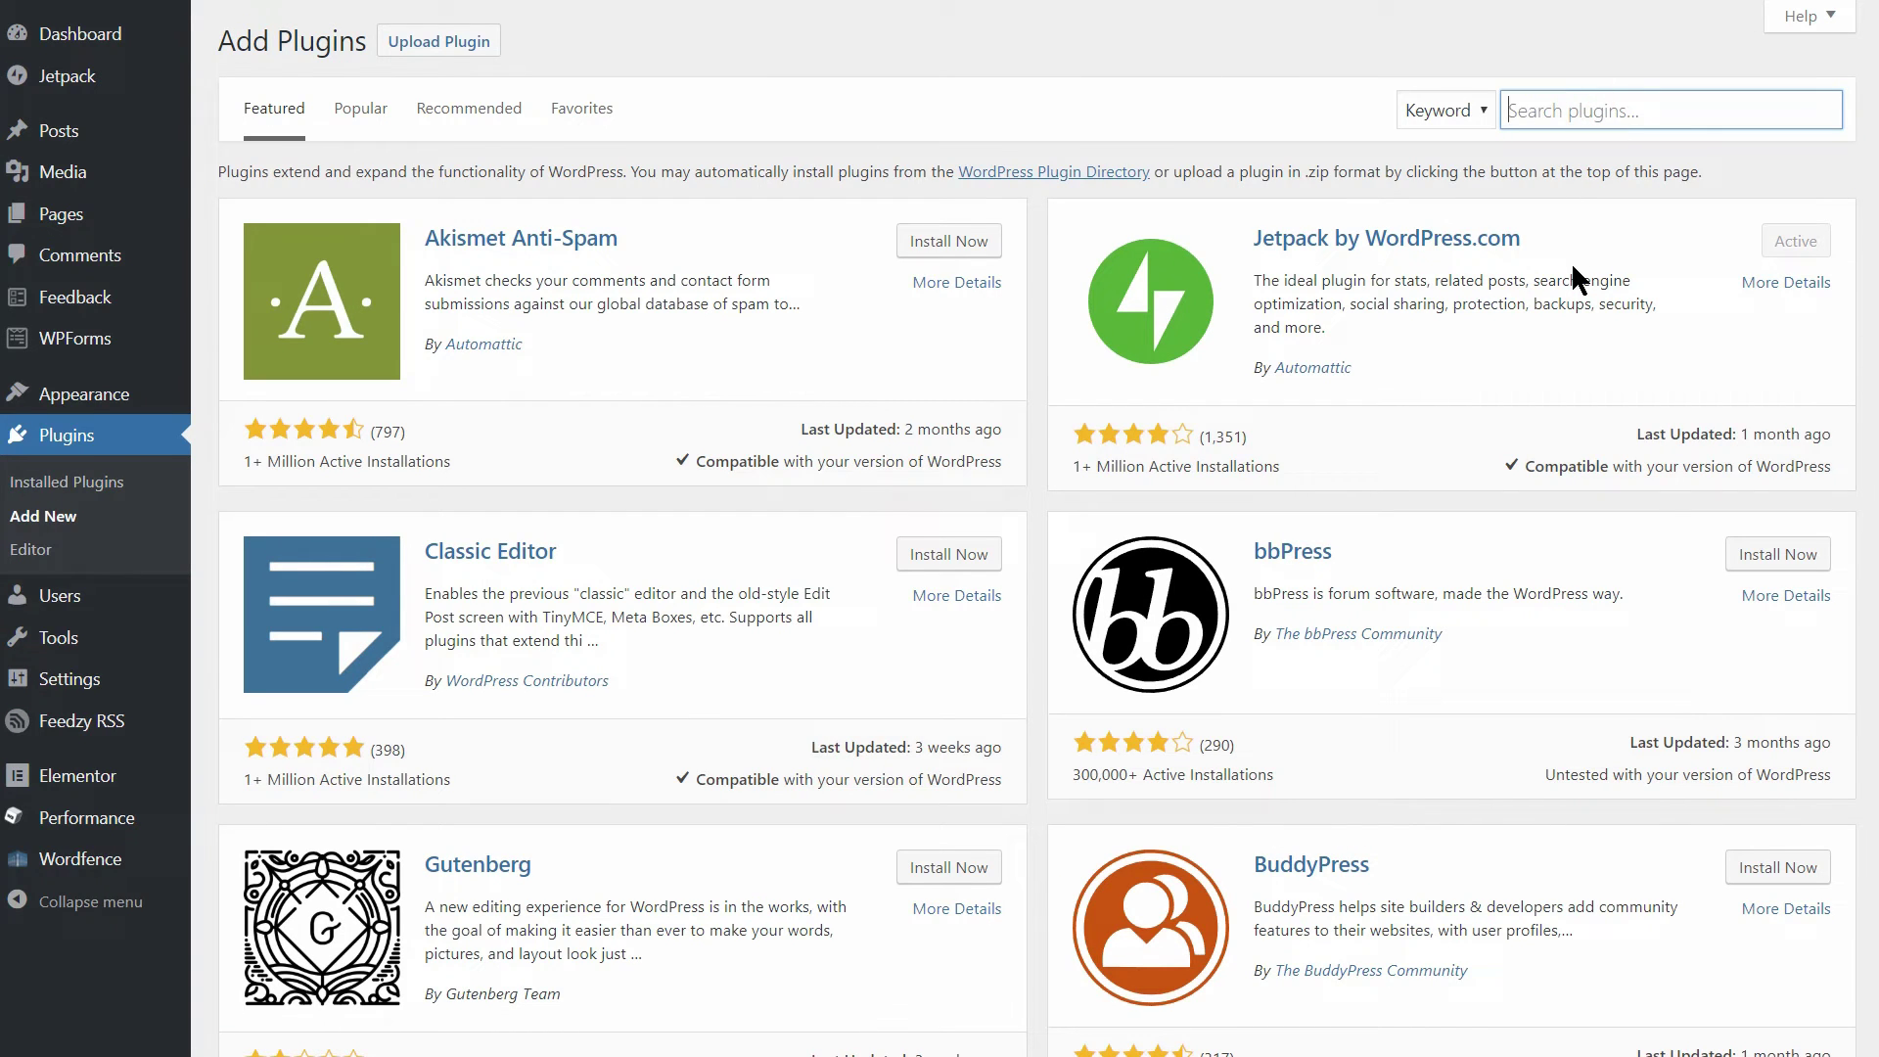
type("wp optimize")
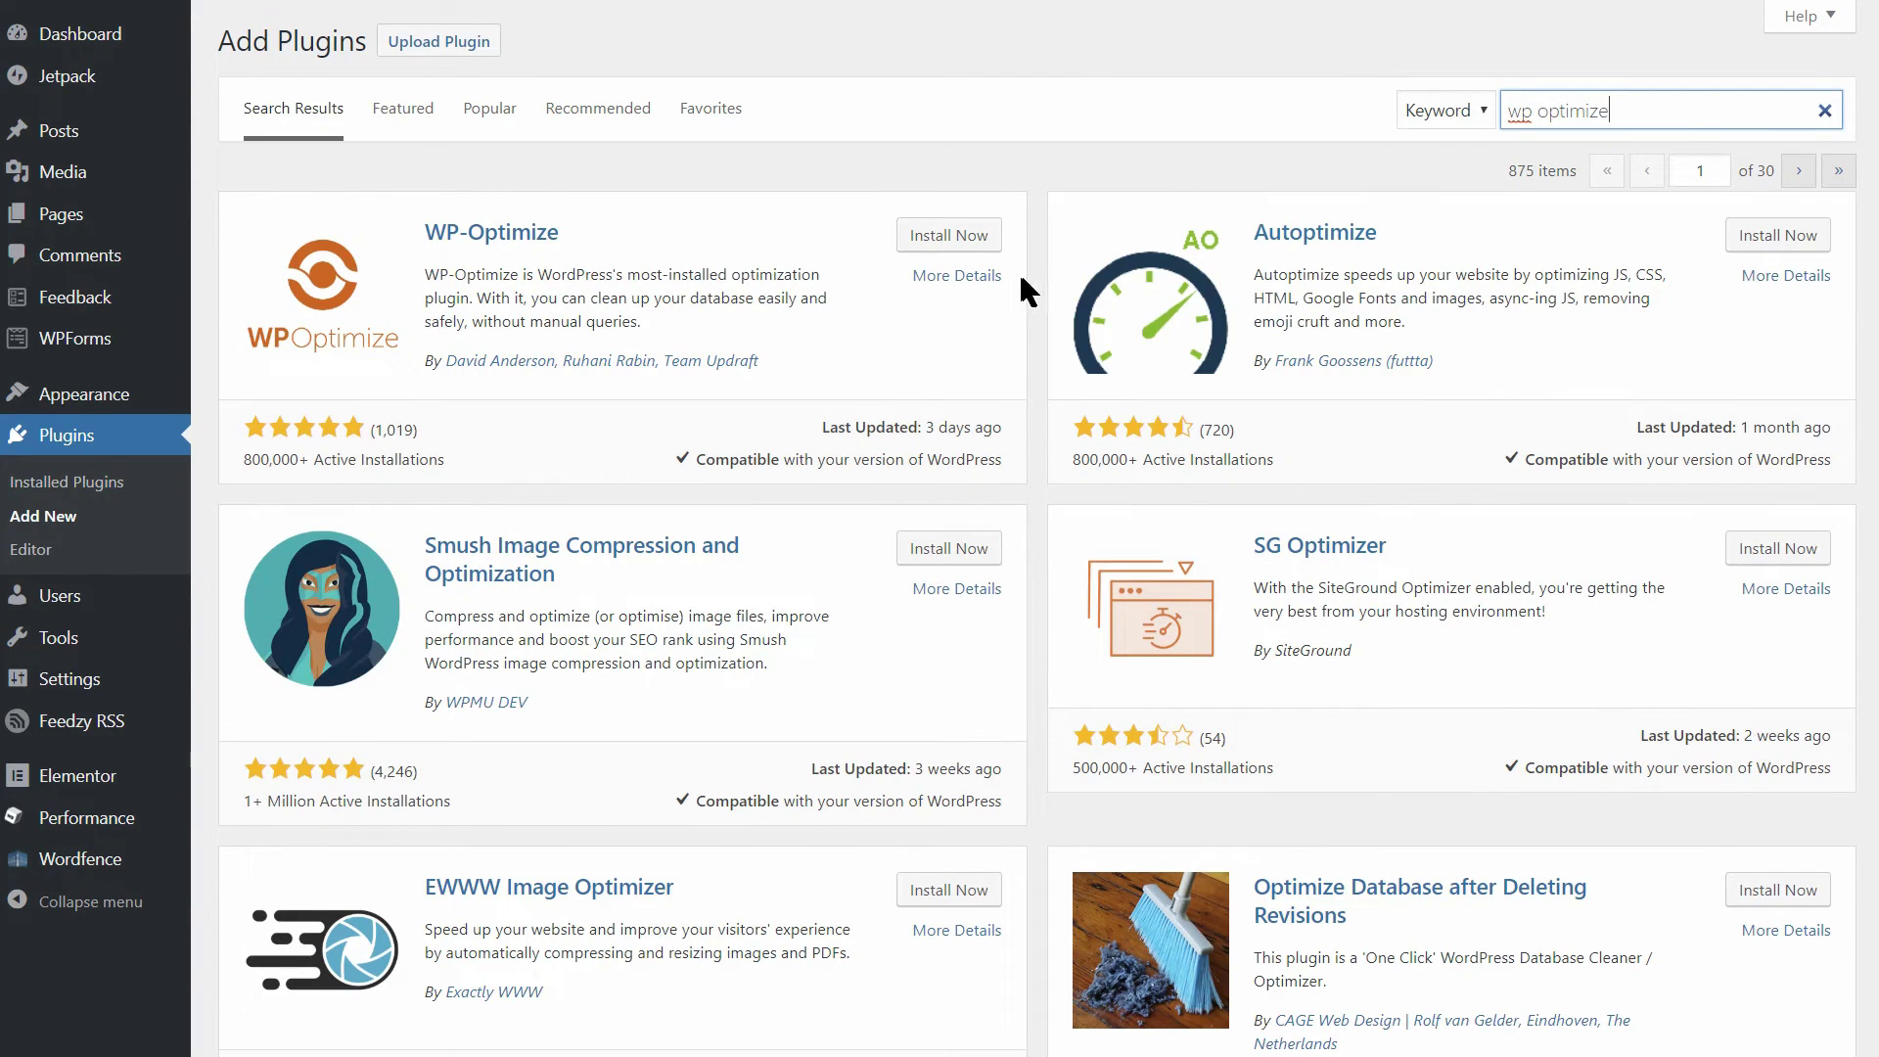
left_click(950, 236)
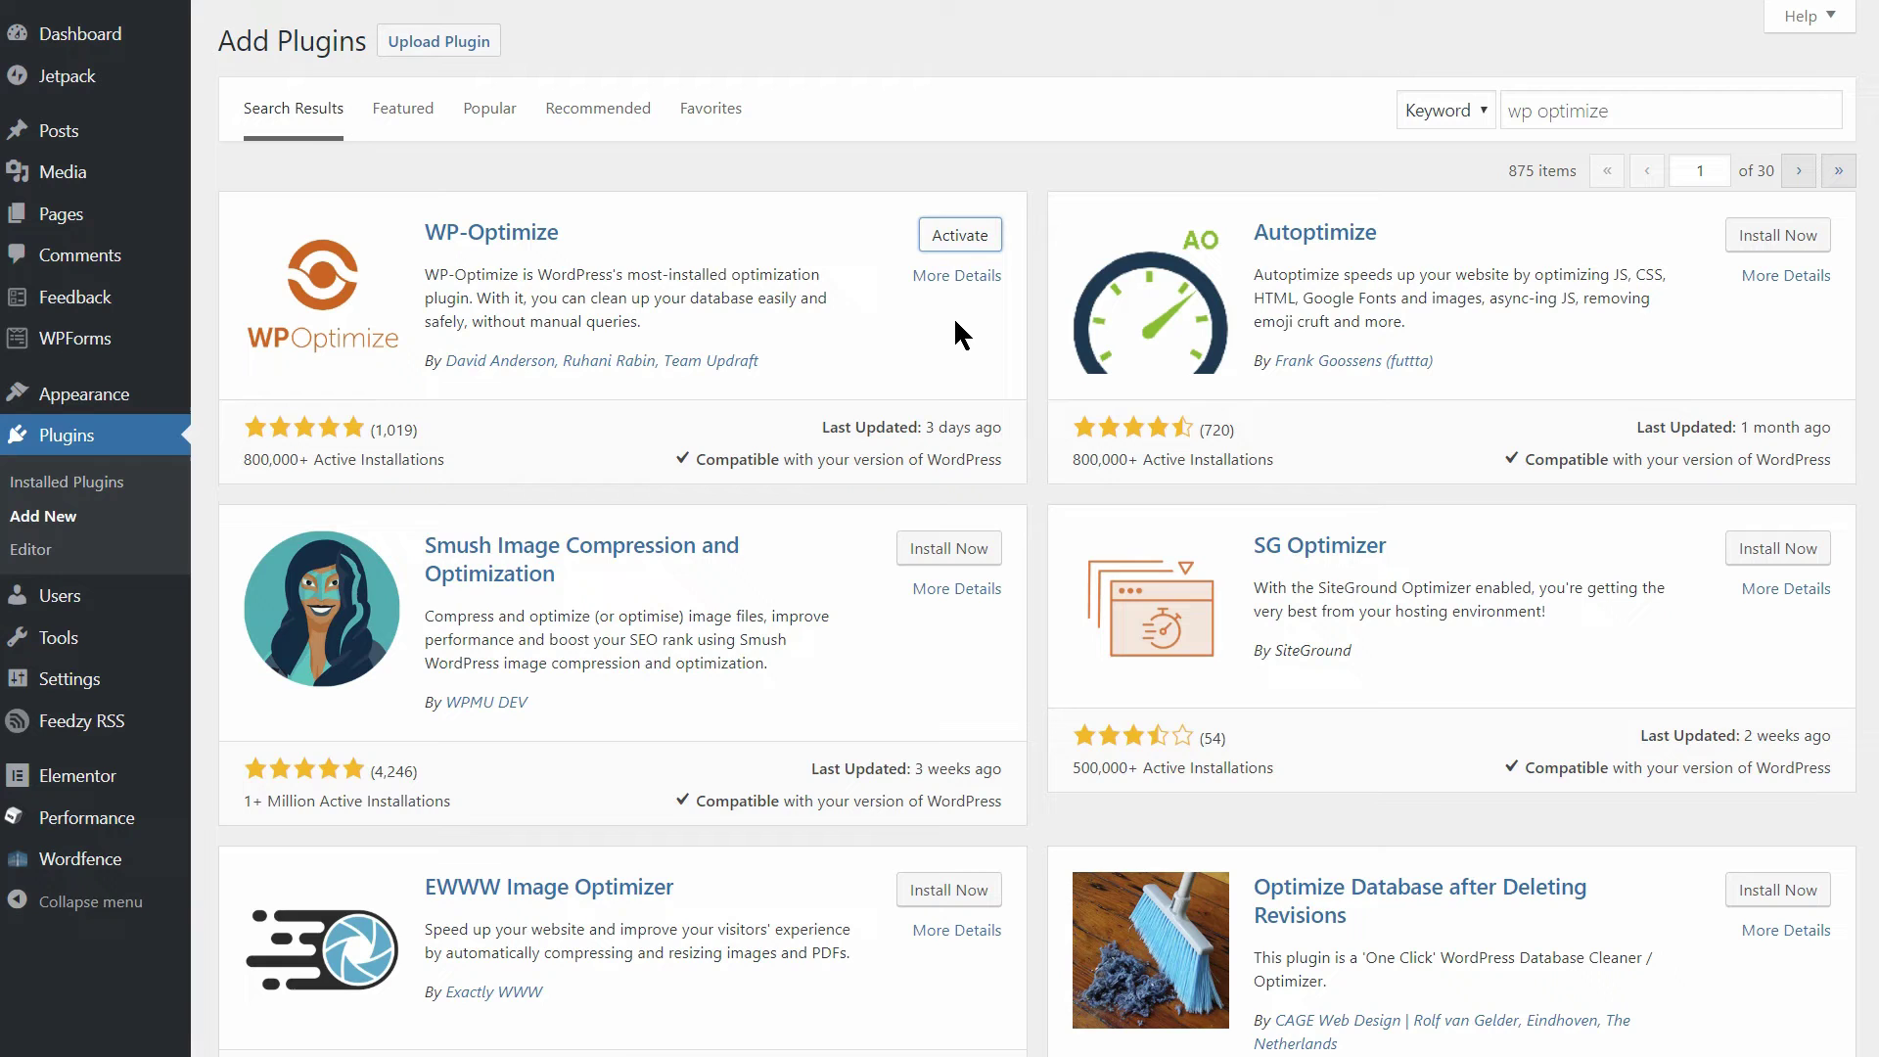
left_click(959, 235)
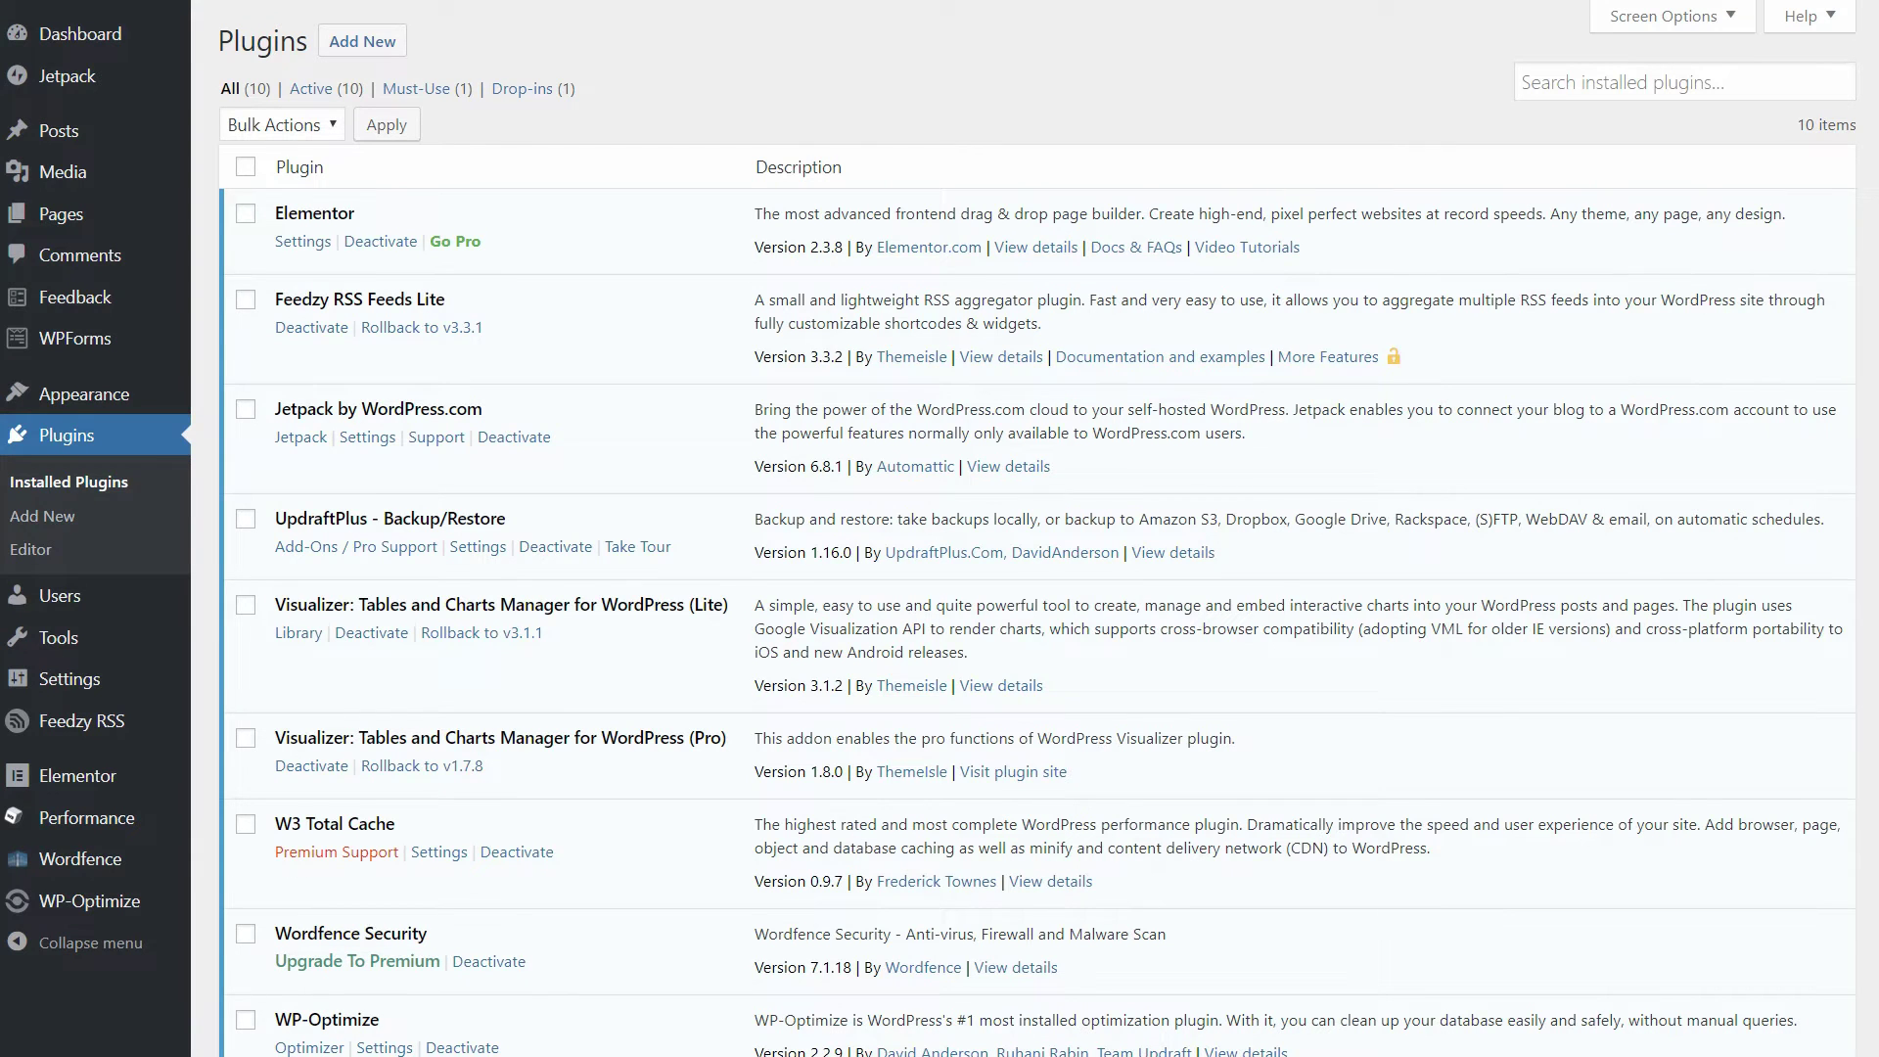
scroll(1029, 587, "down", 4)
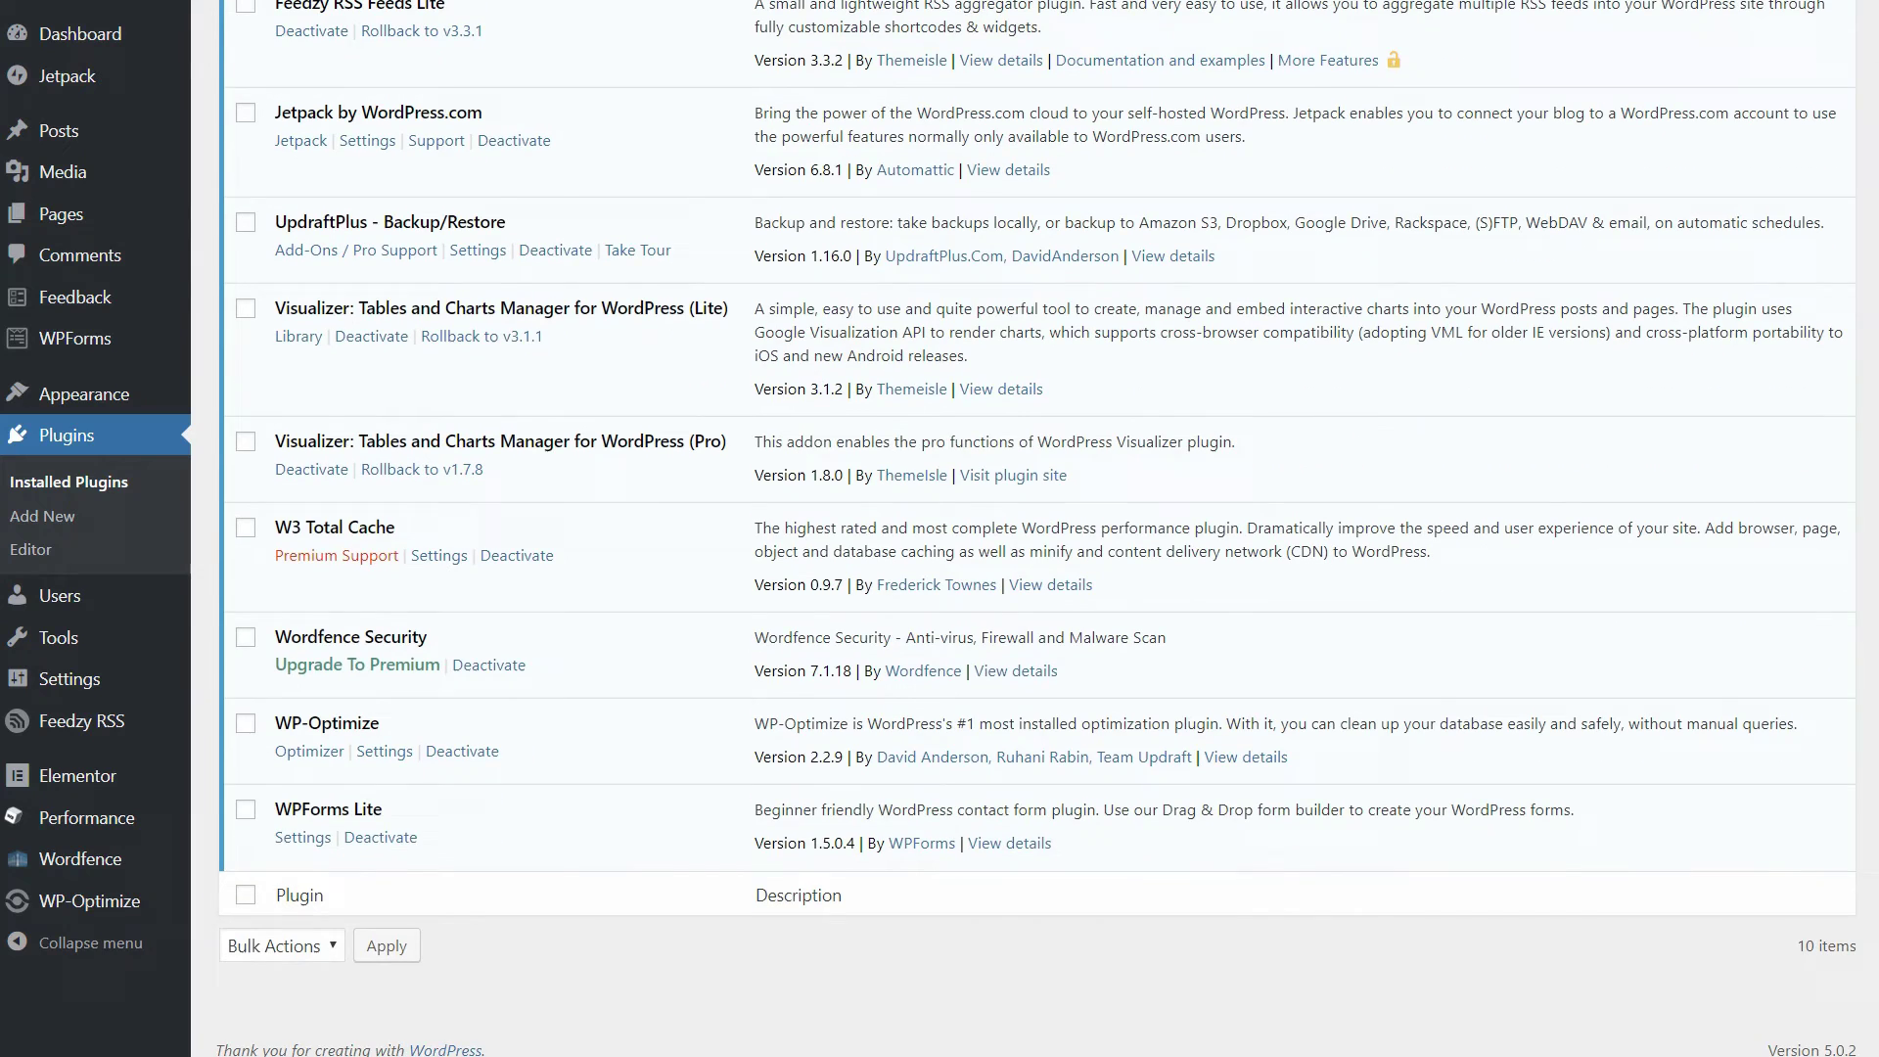
scroll(1871, 489, "up", 4)
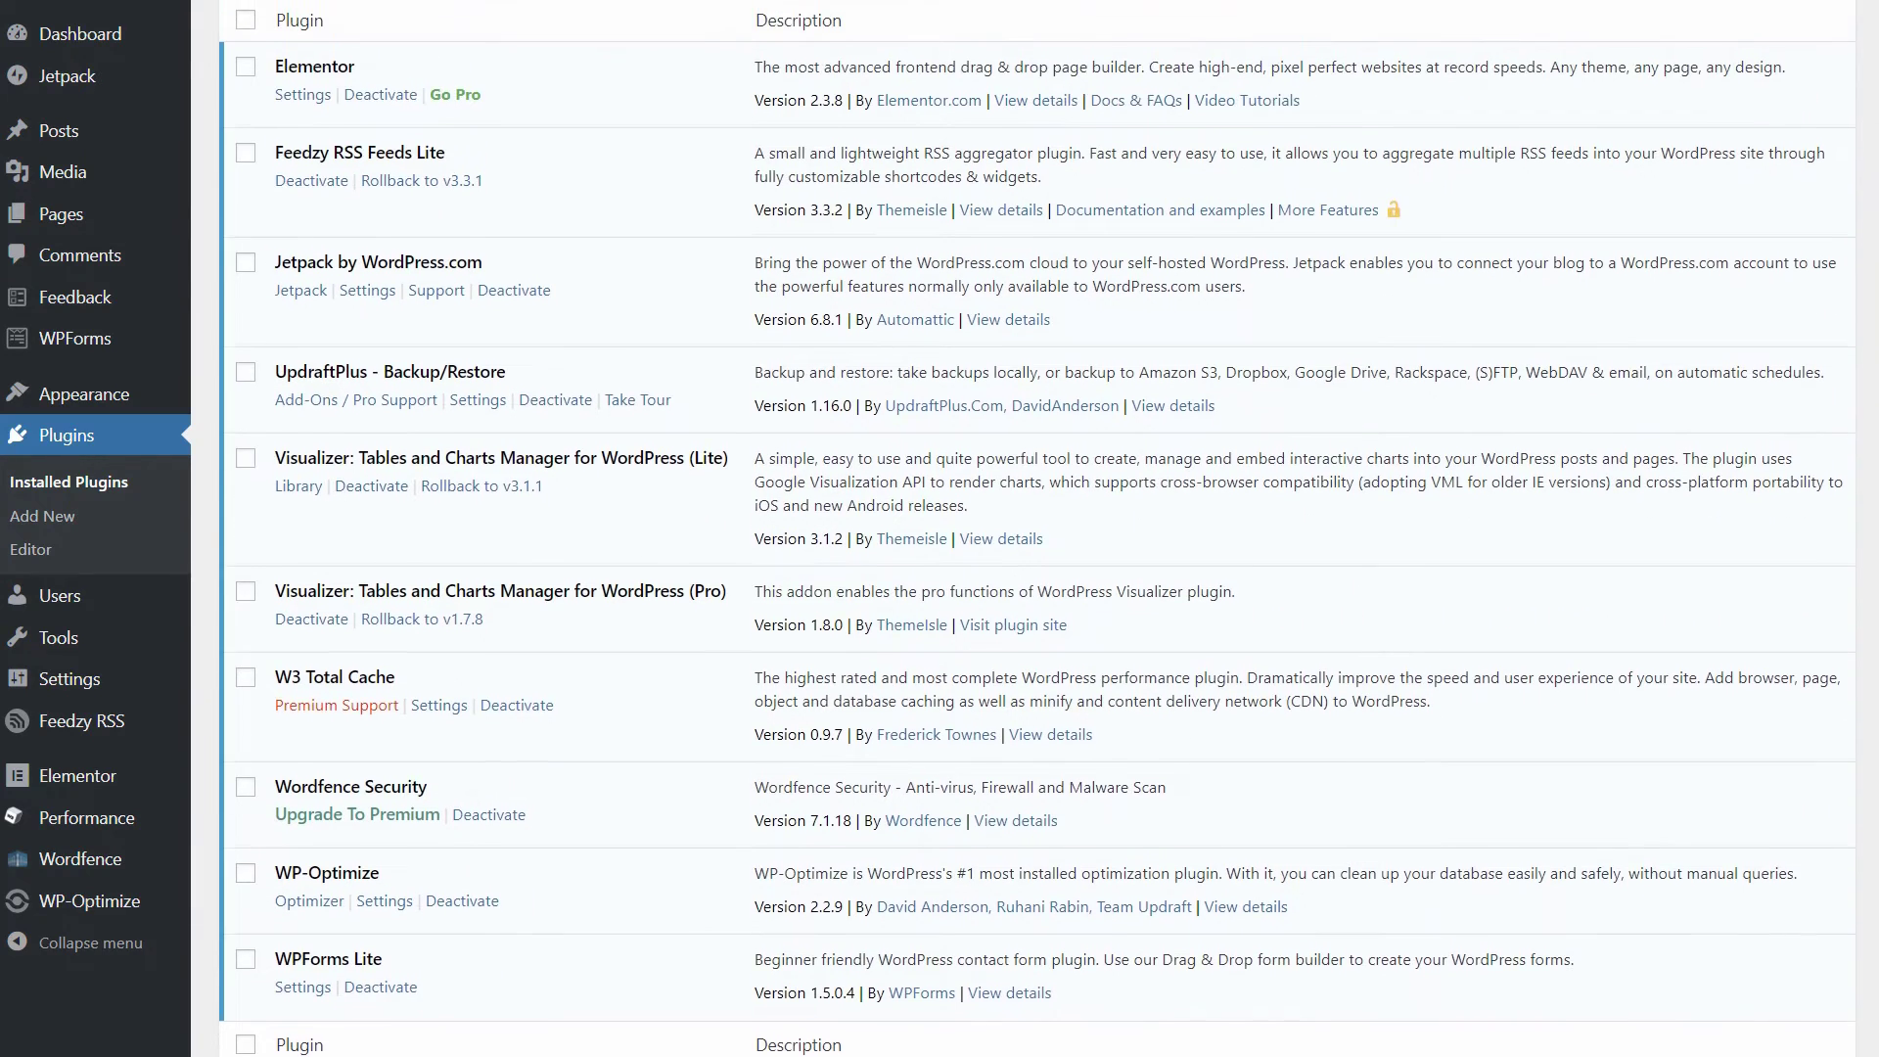
scroll(1873, 490, "up", 2)
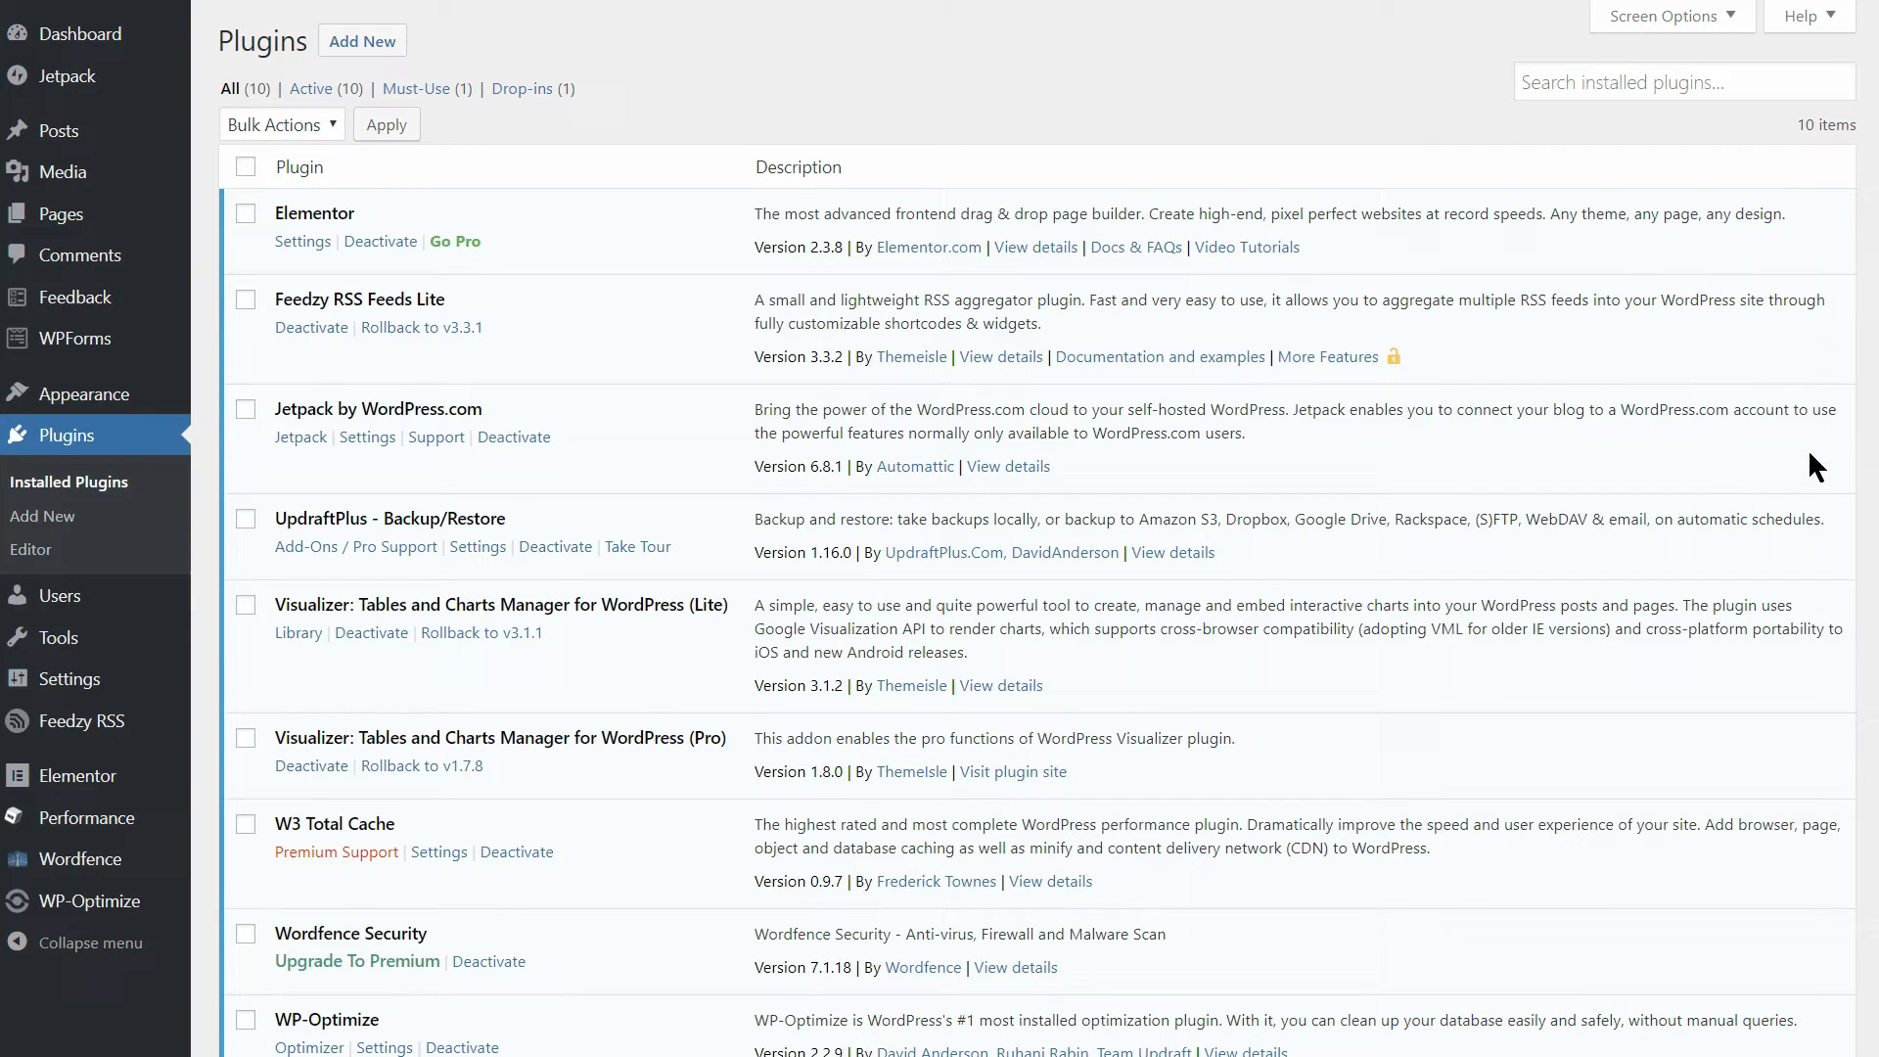
scroll(1696, 701, "down", 4)
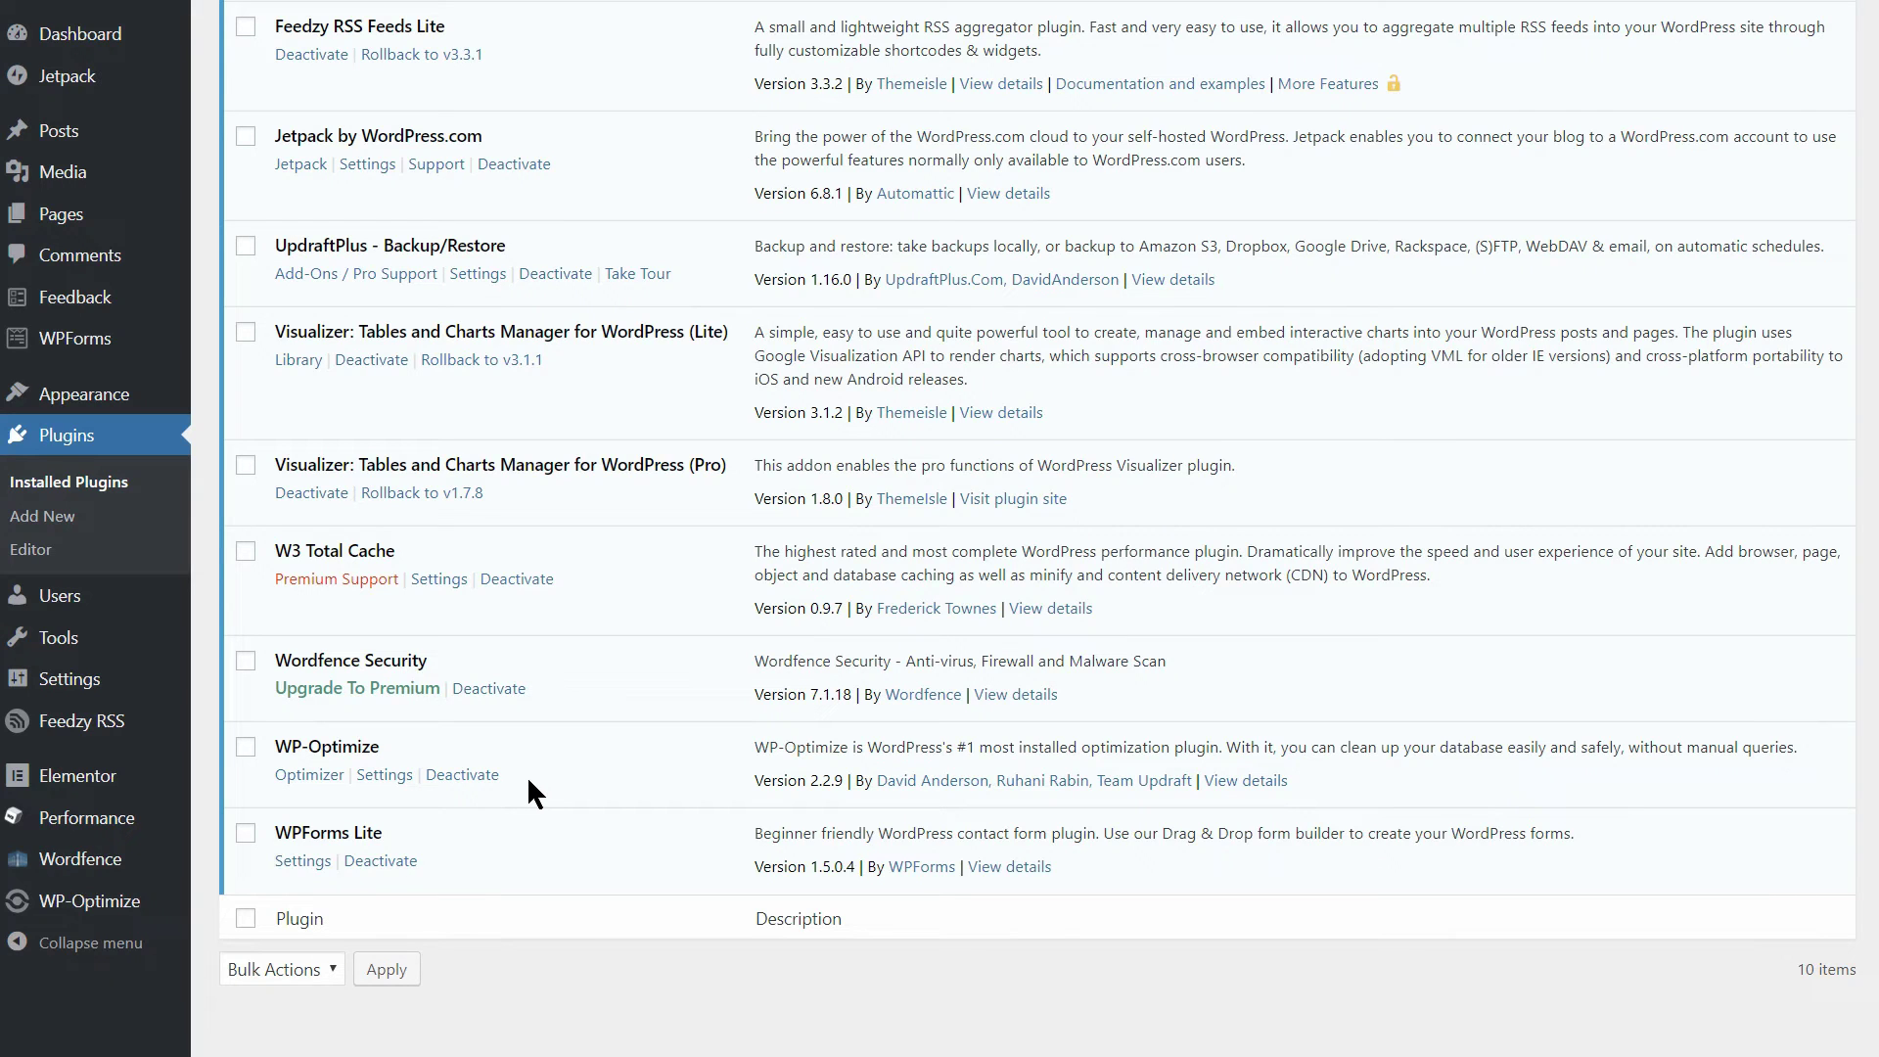
- Deactivate WP-Optimize, then turn UpdraftPlus off and back on
left_click(462, 774)
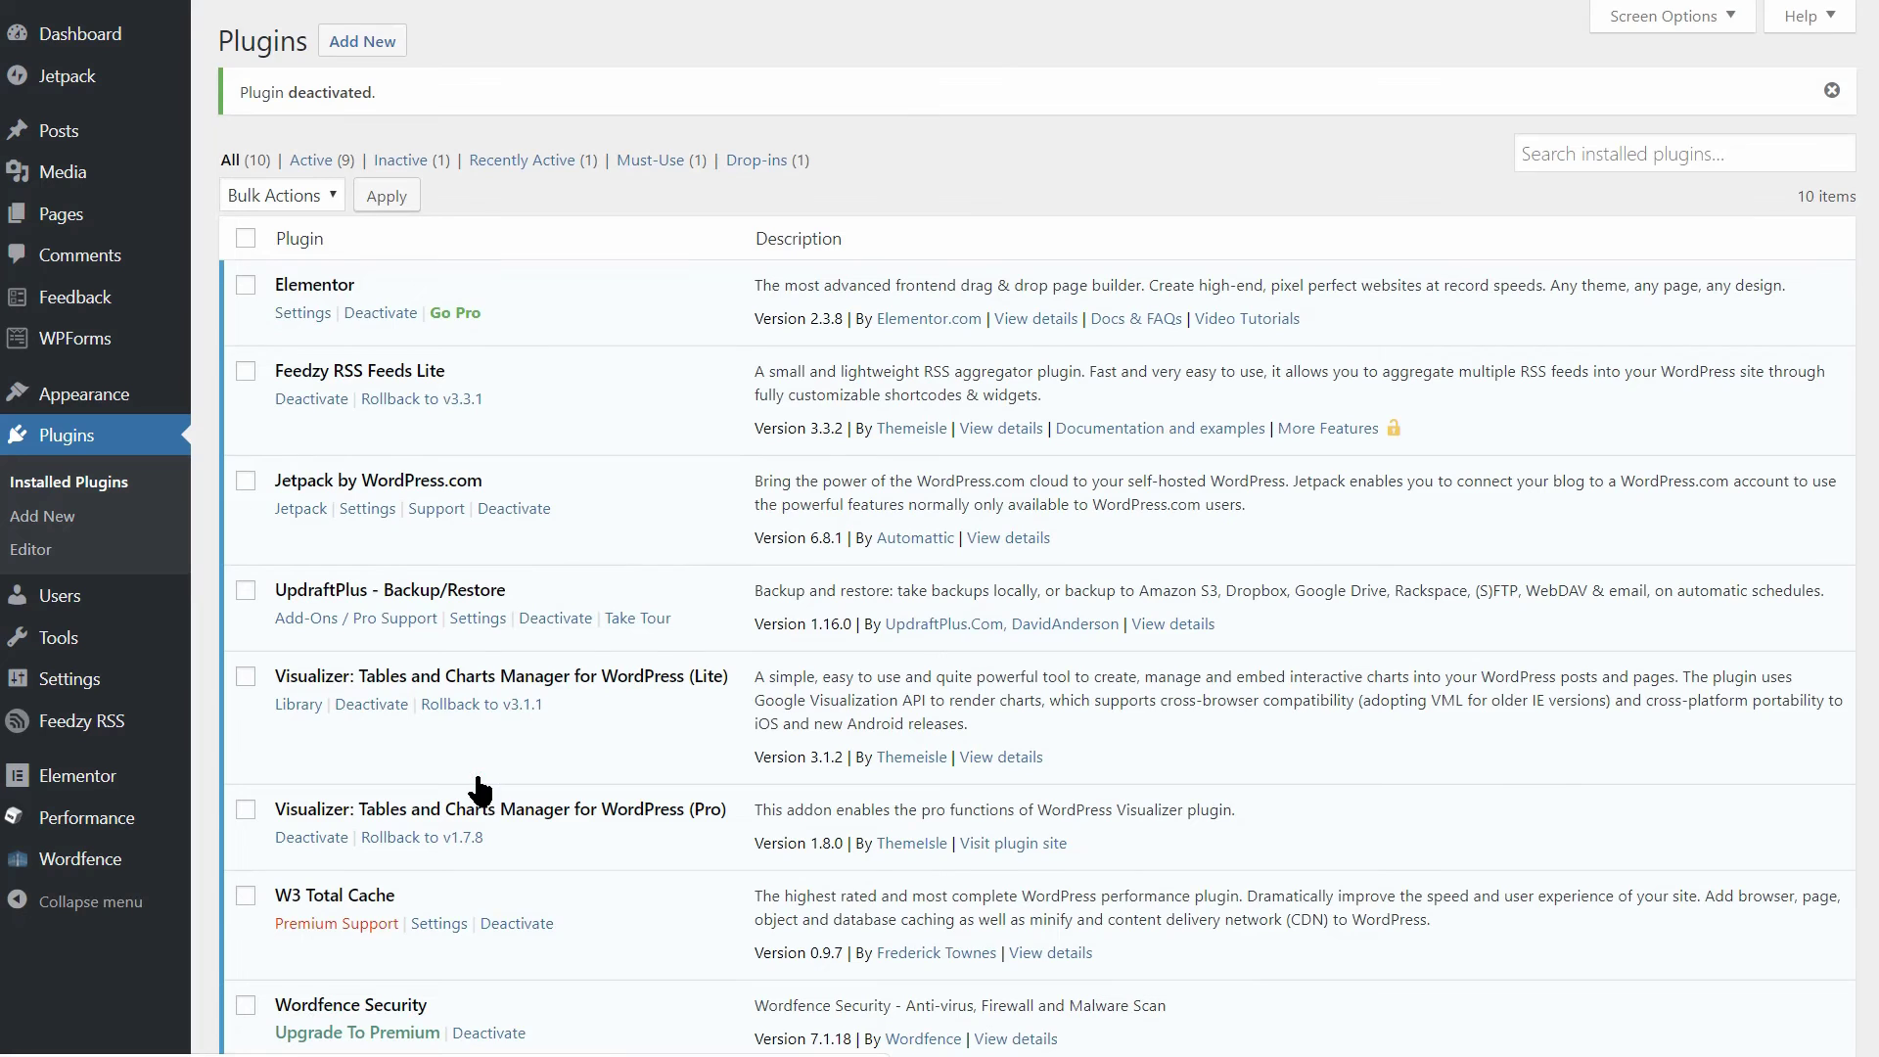
scroll(479, 789, "down", 2)
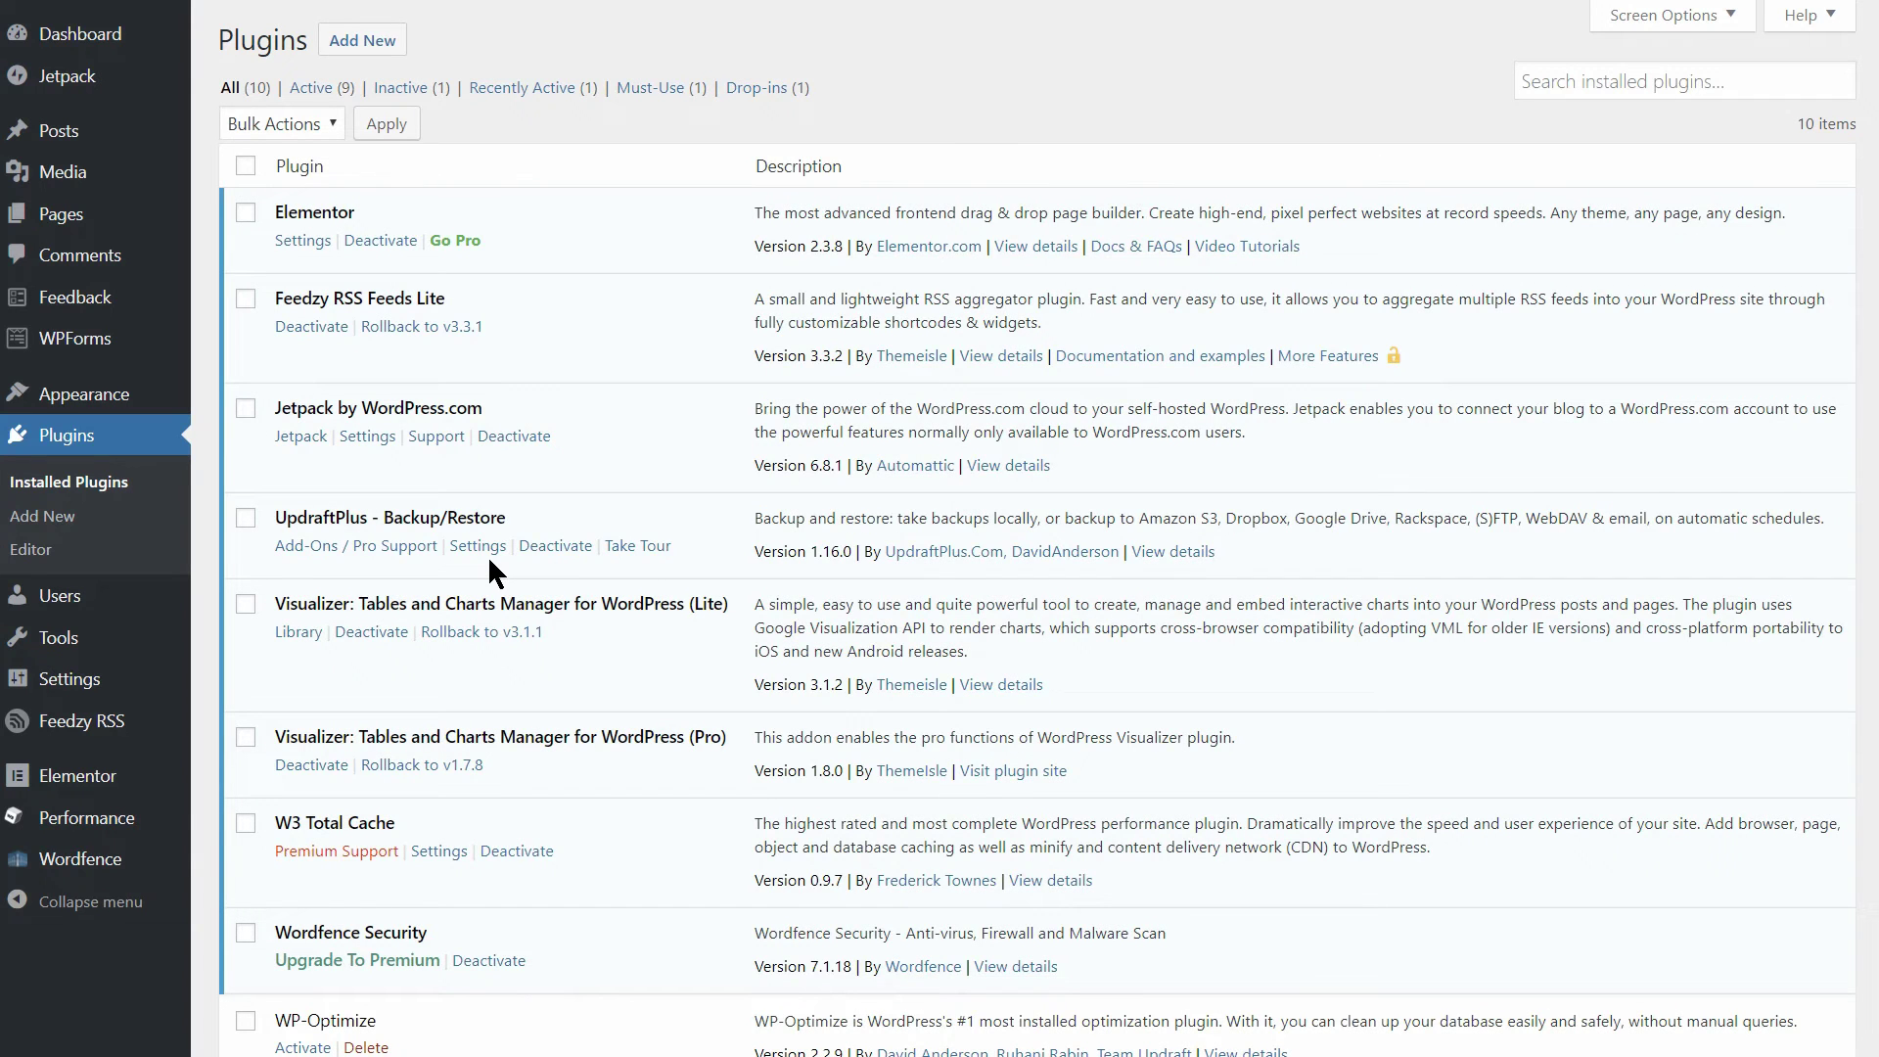
left_click(555, 546)
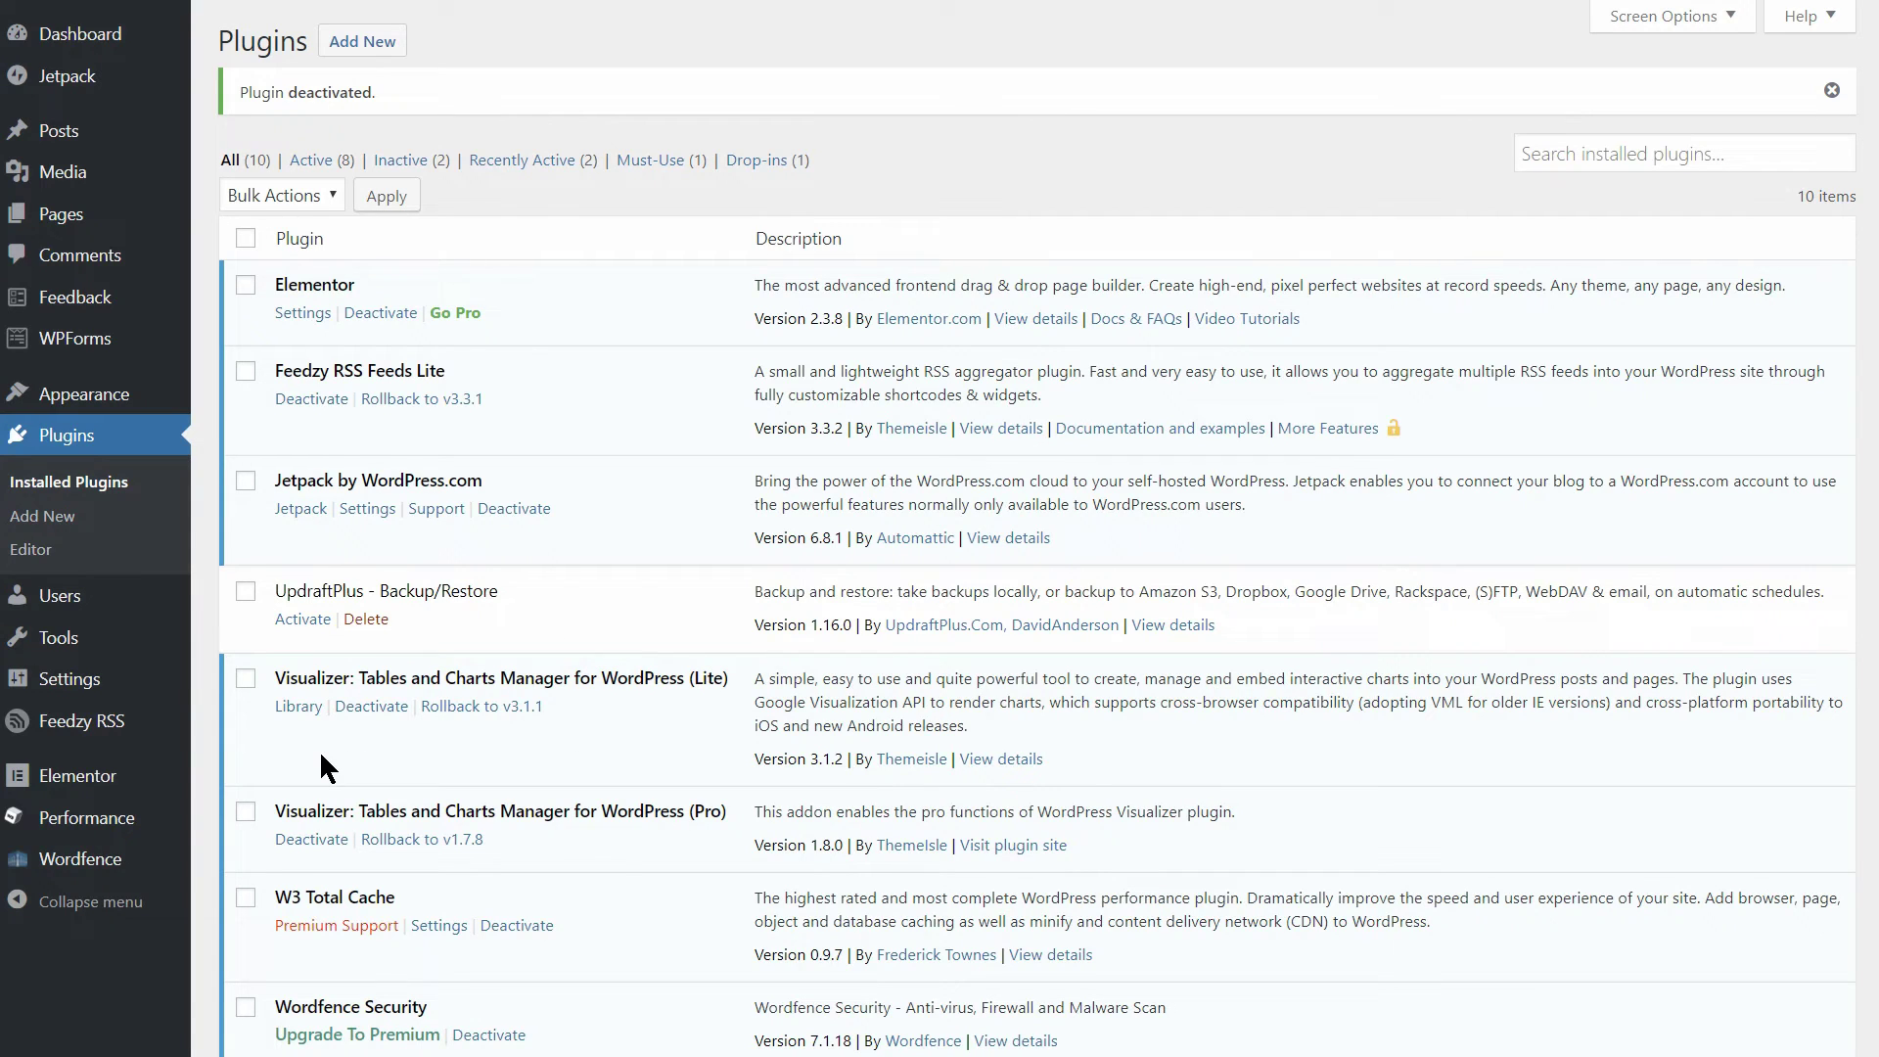
left_click(305, 620)
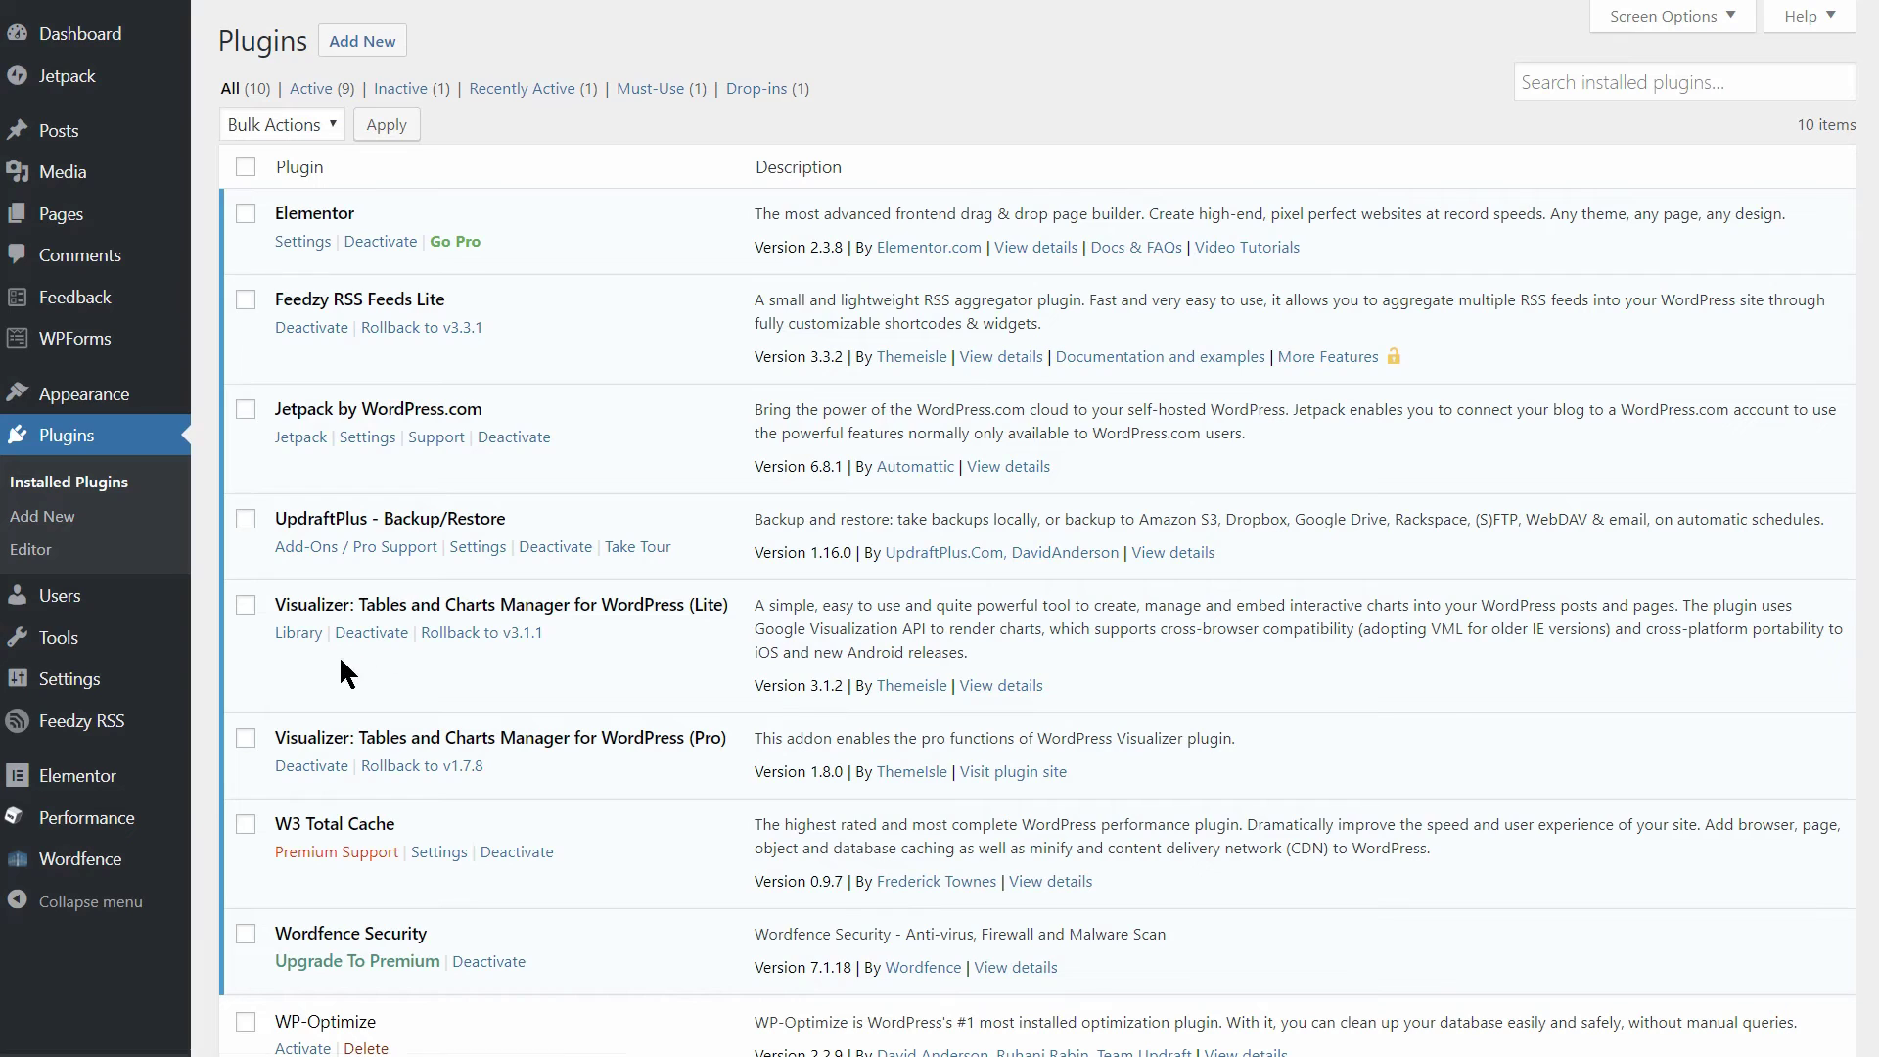
mouse_move(69, 678)
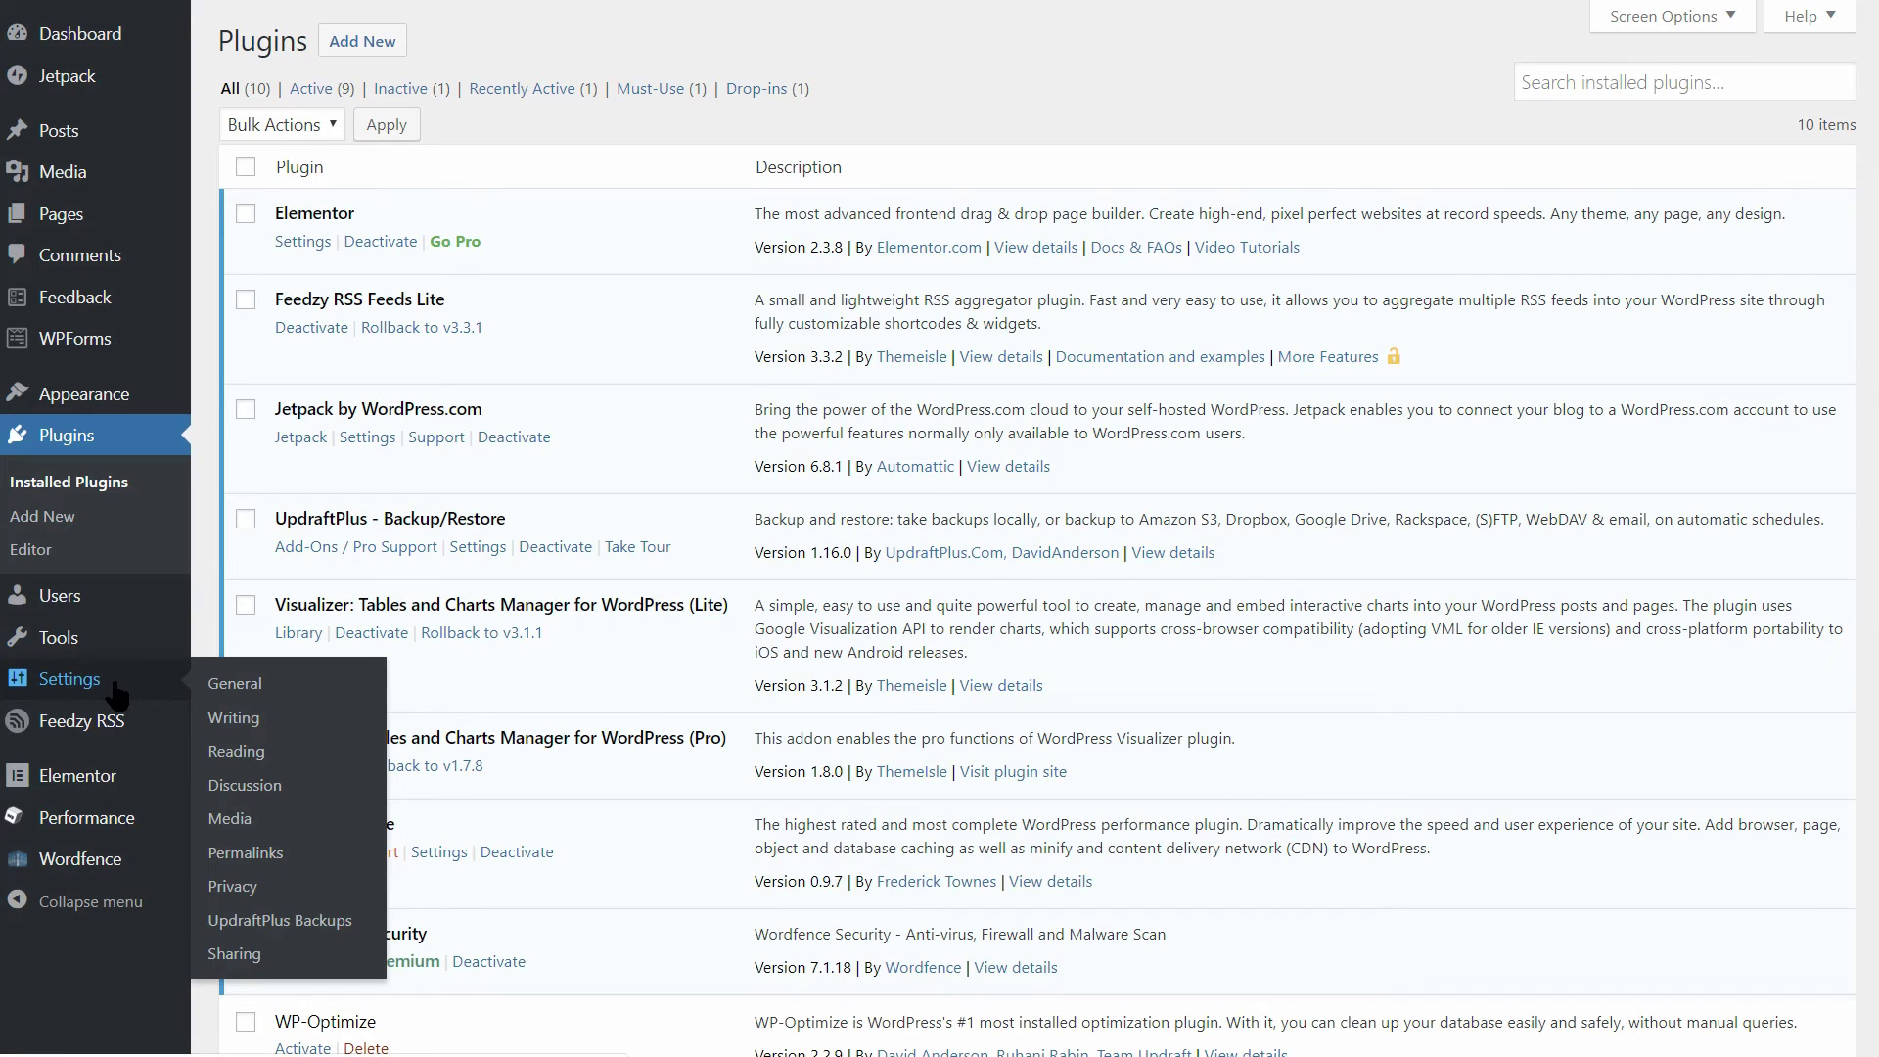
- Go to Settings > Discussion from the admin sidebar
left_click(244, 786)
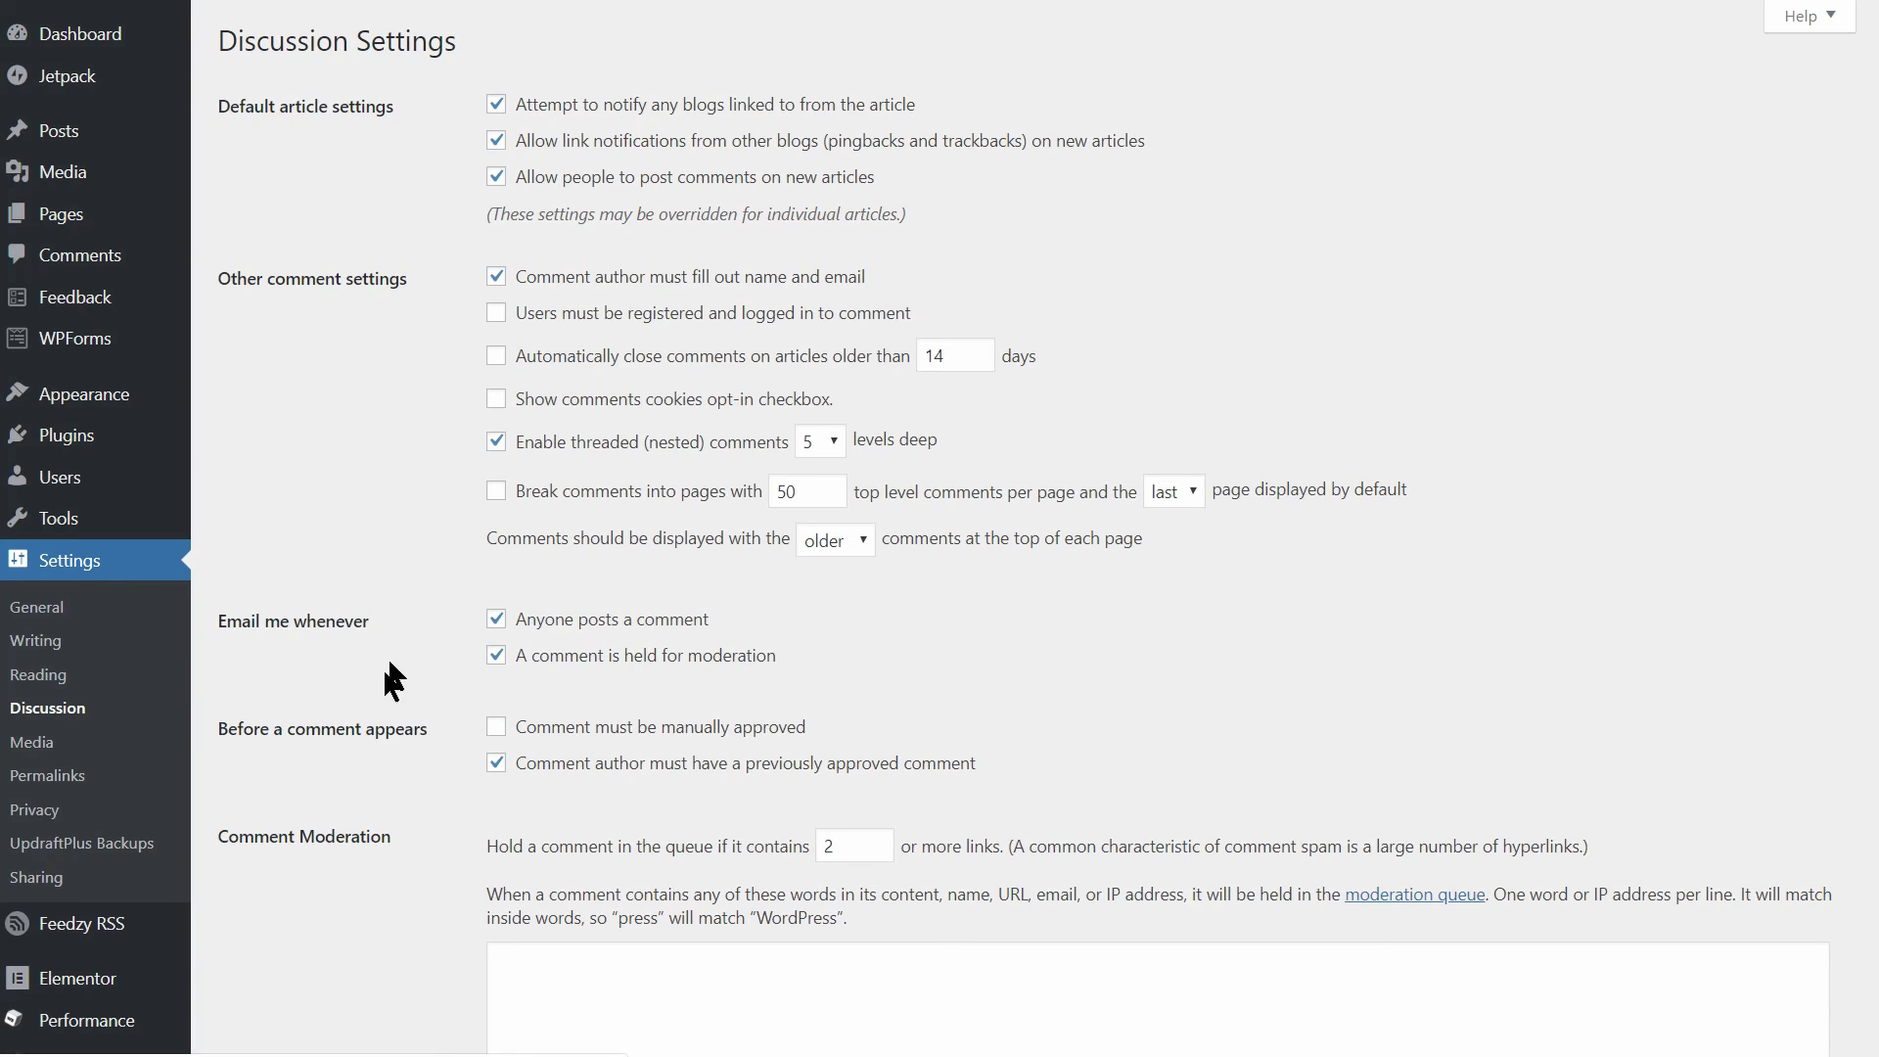
- Uncheck 'Allow link notifications from other blogs (pingbacks and trackbacks)' and save the changes
left_click(494, 174)
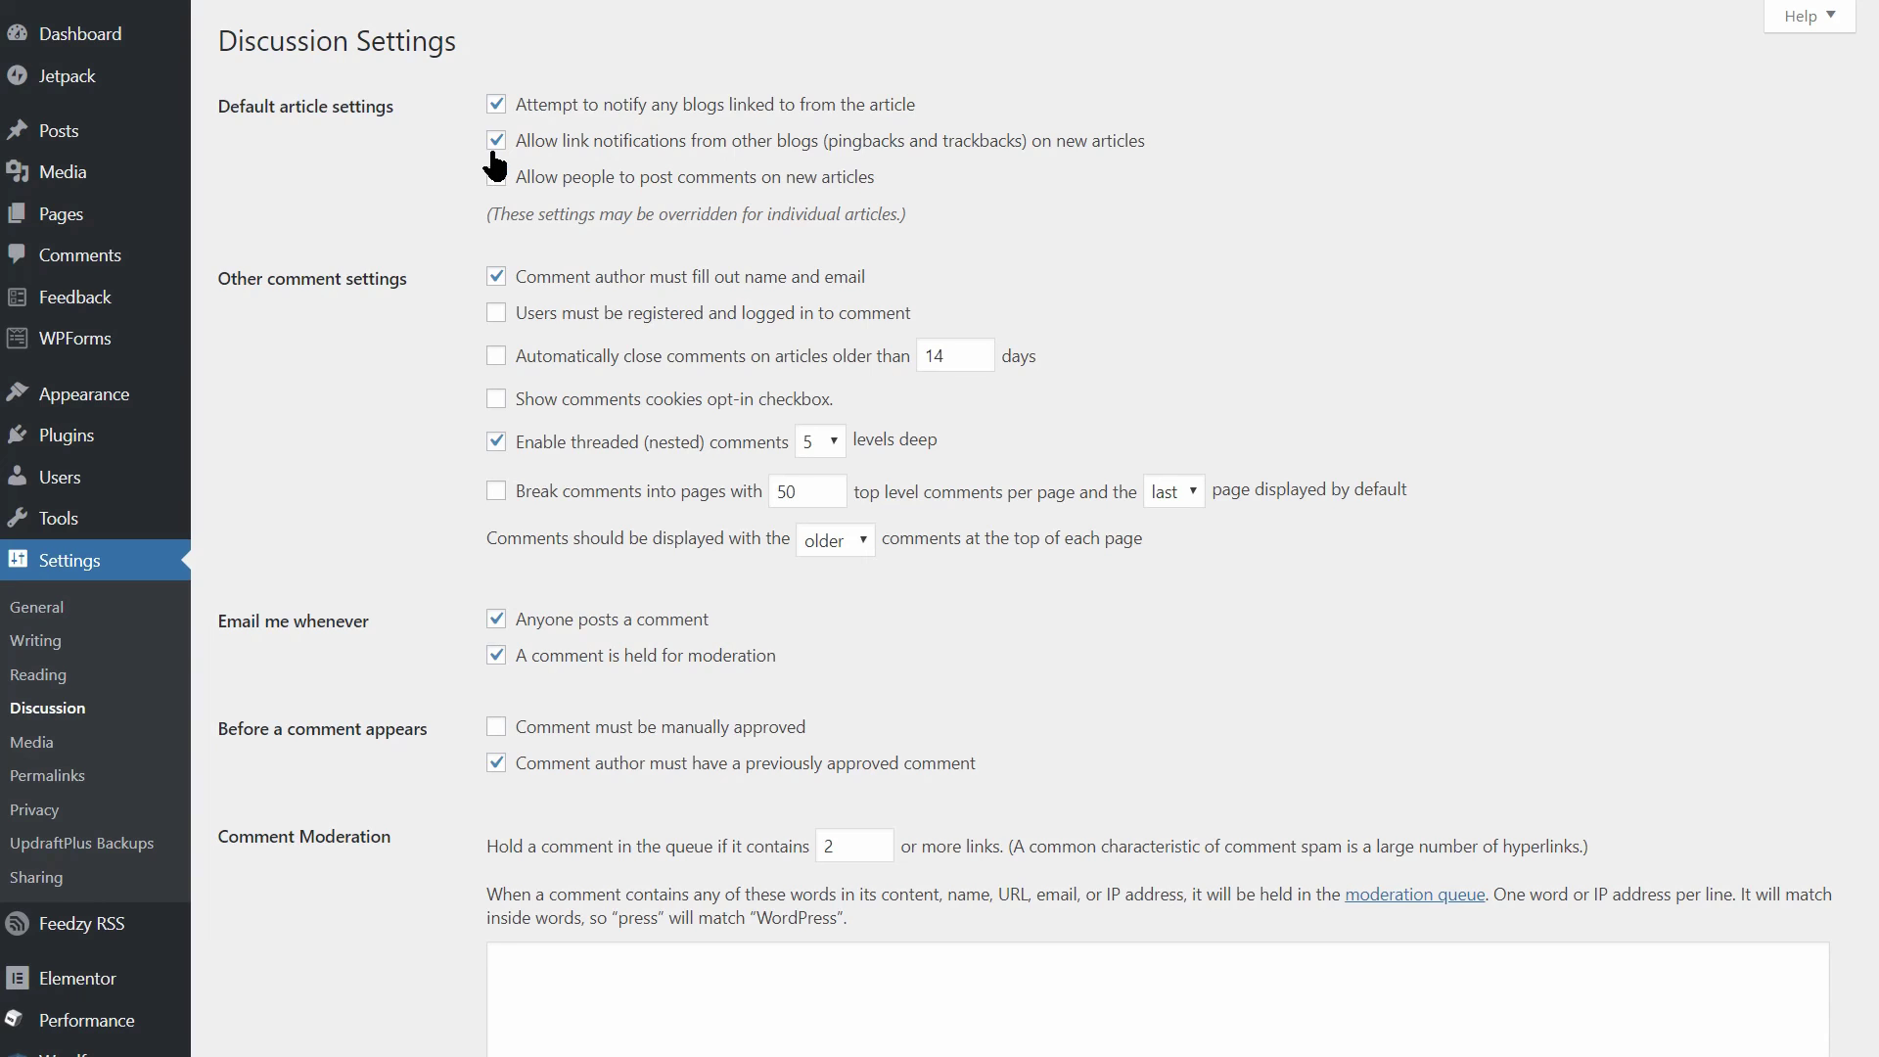
left_click(497, 140)
scroll(852, 594, "down", 8)
scroll(849, 603, "down", 8)
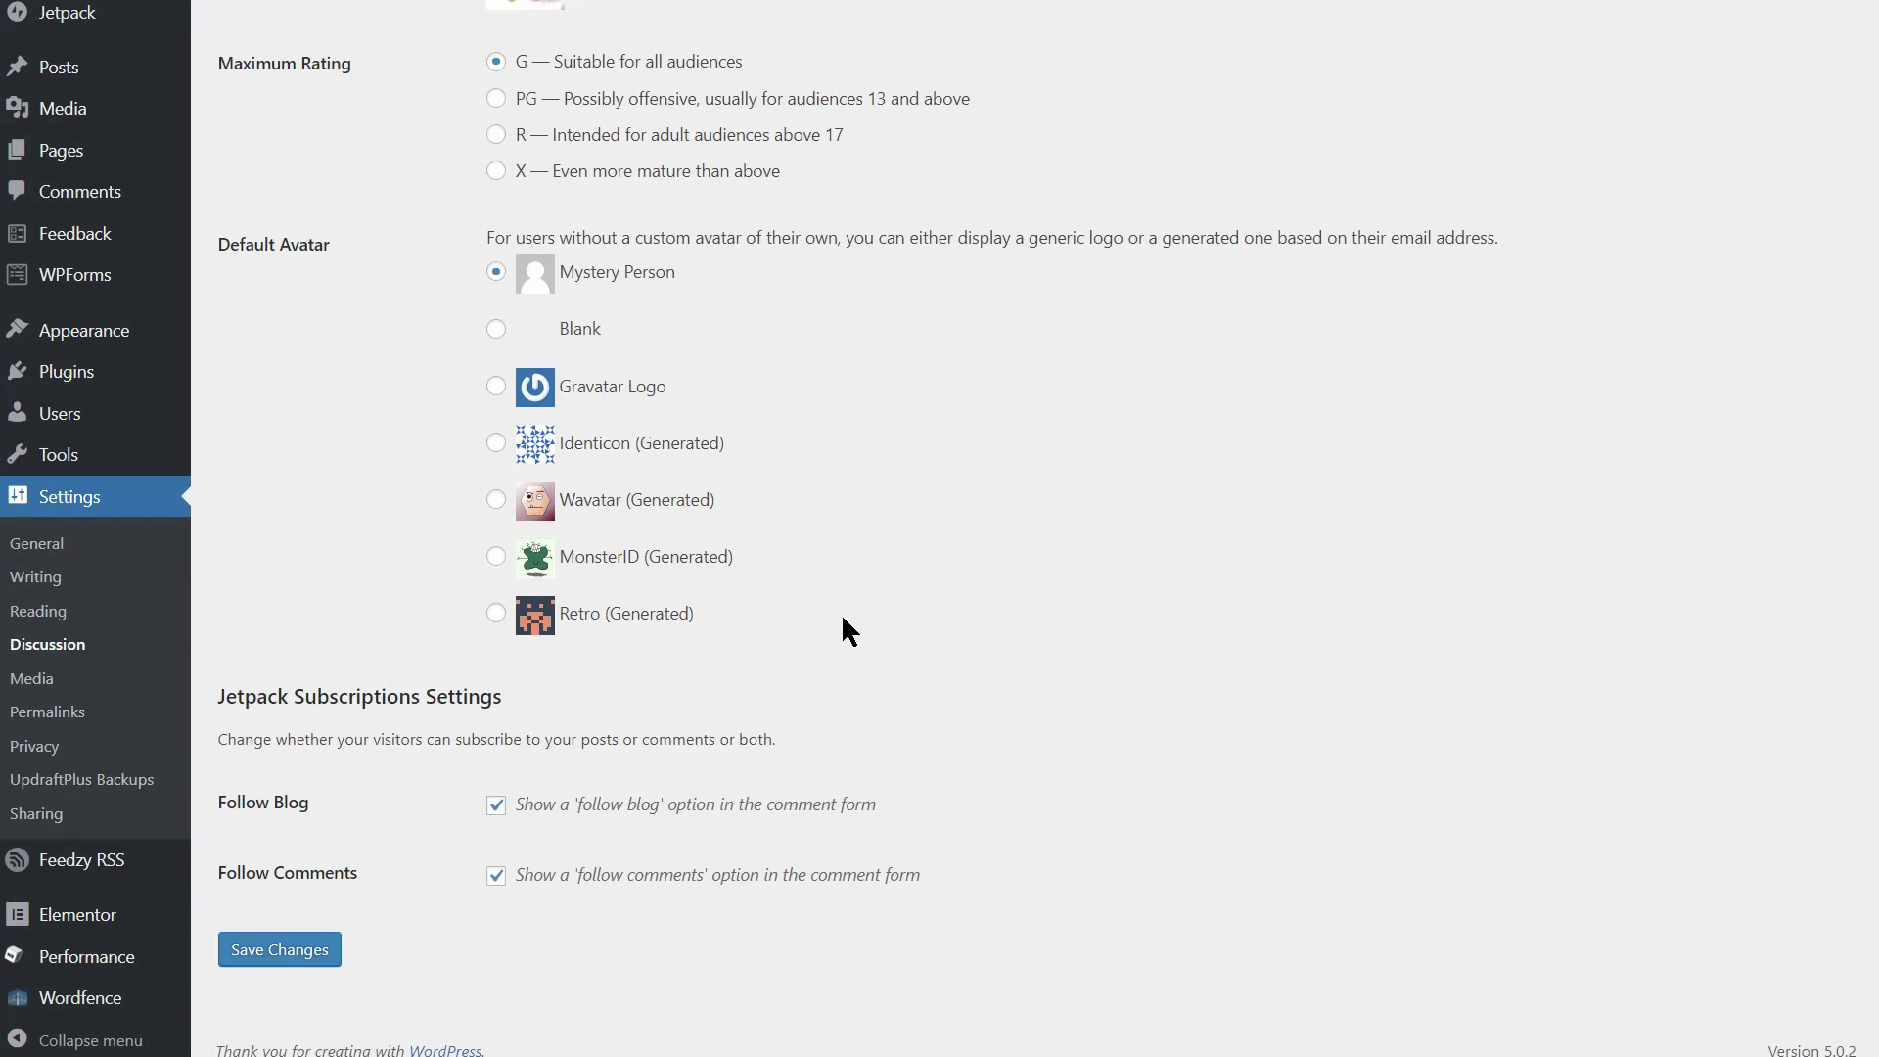
left_click(296, 951)
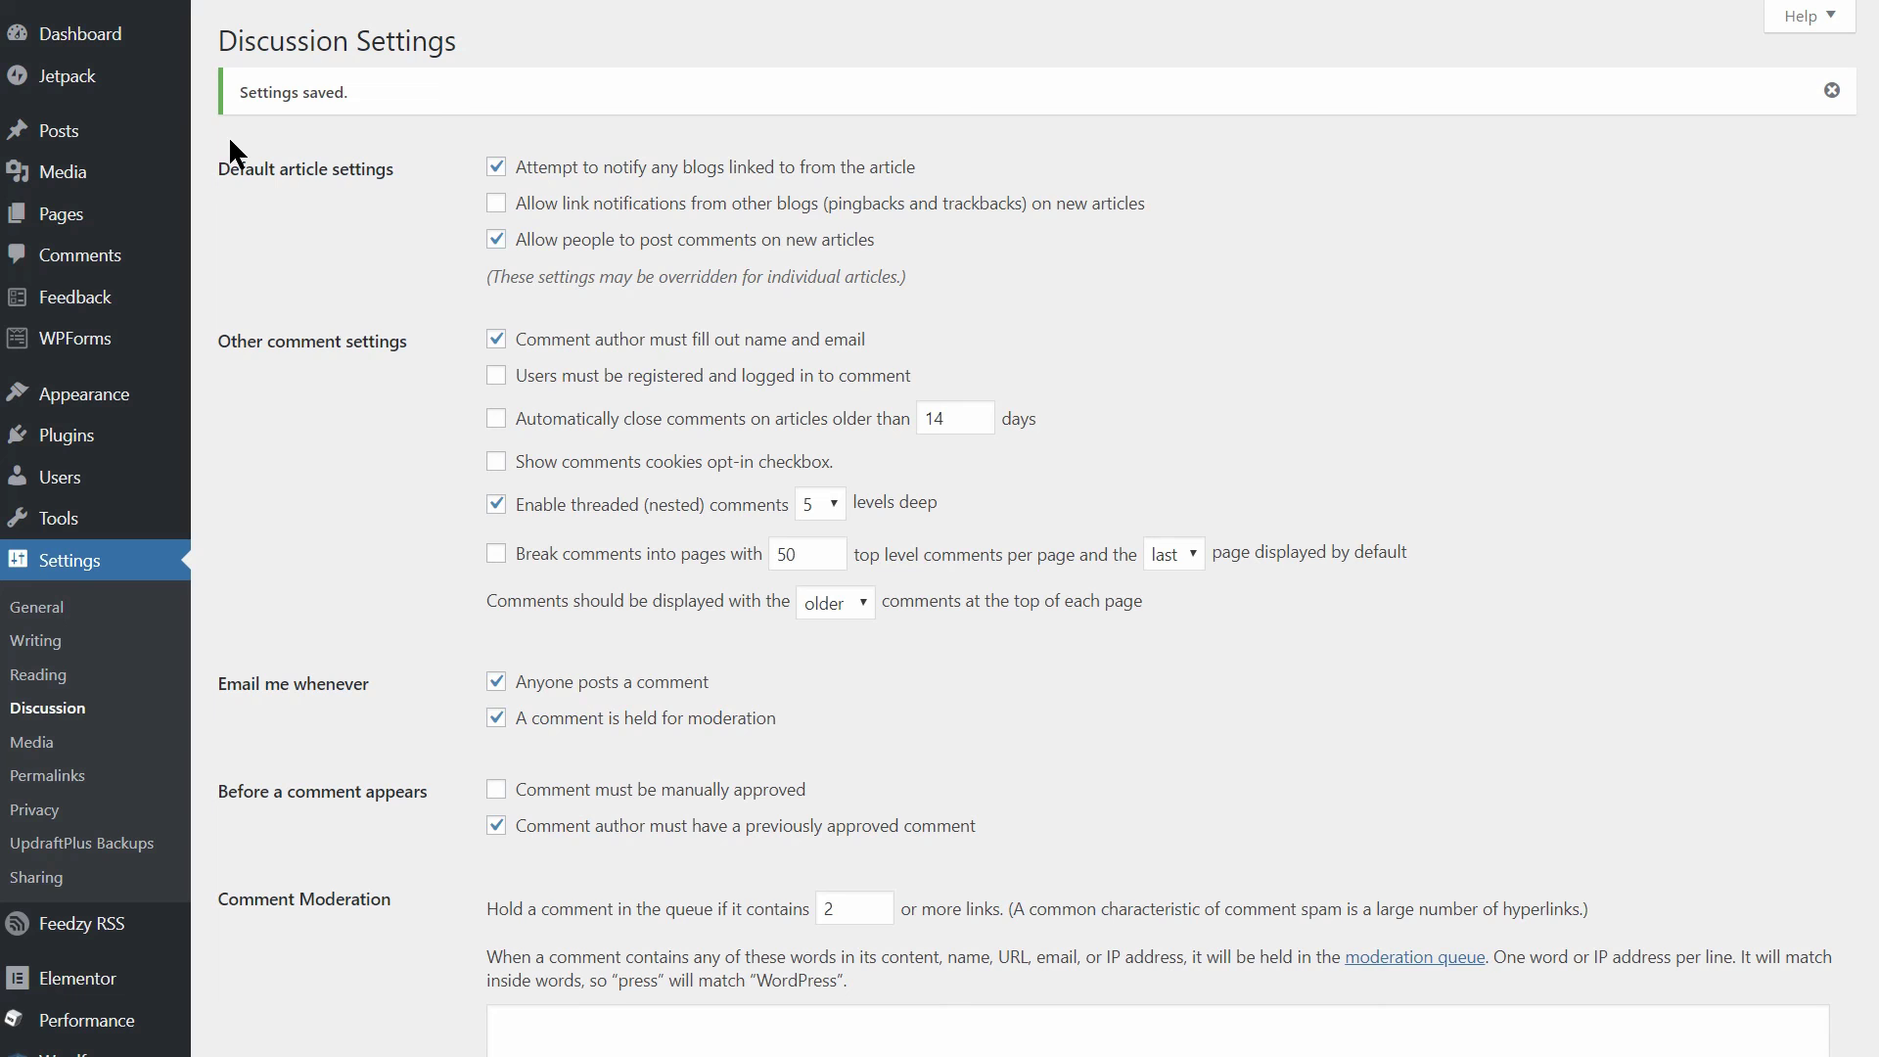
scroll(345, 384, "down", 10)
scroll(344, 385, "down", 5)
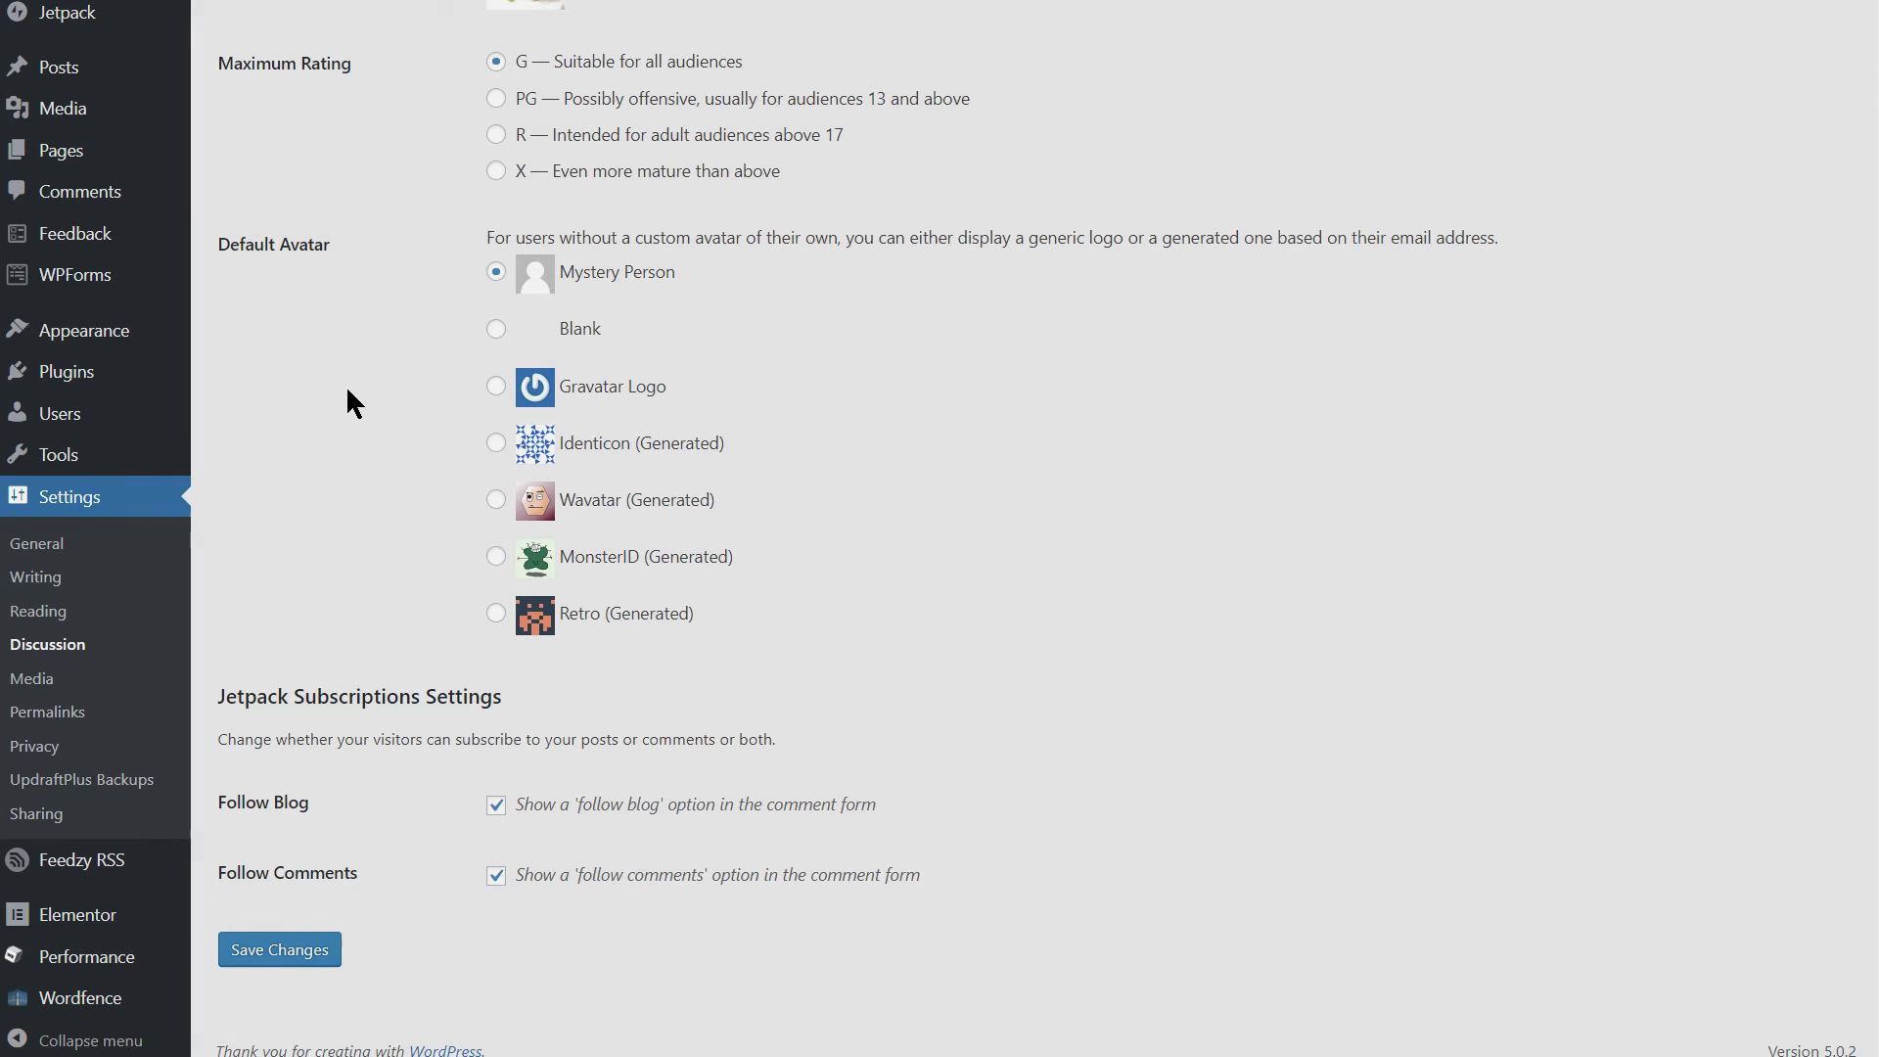
mouse_move(66, 370)
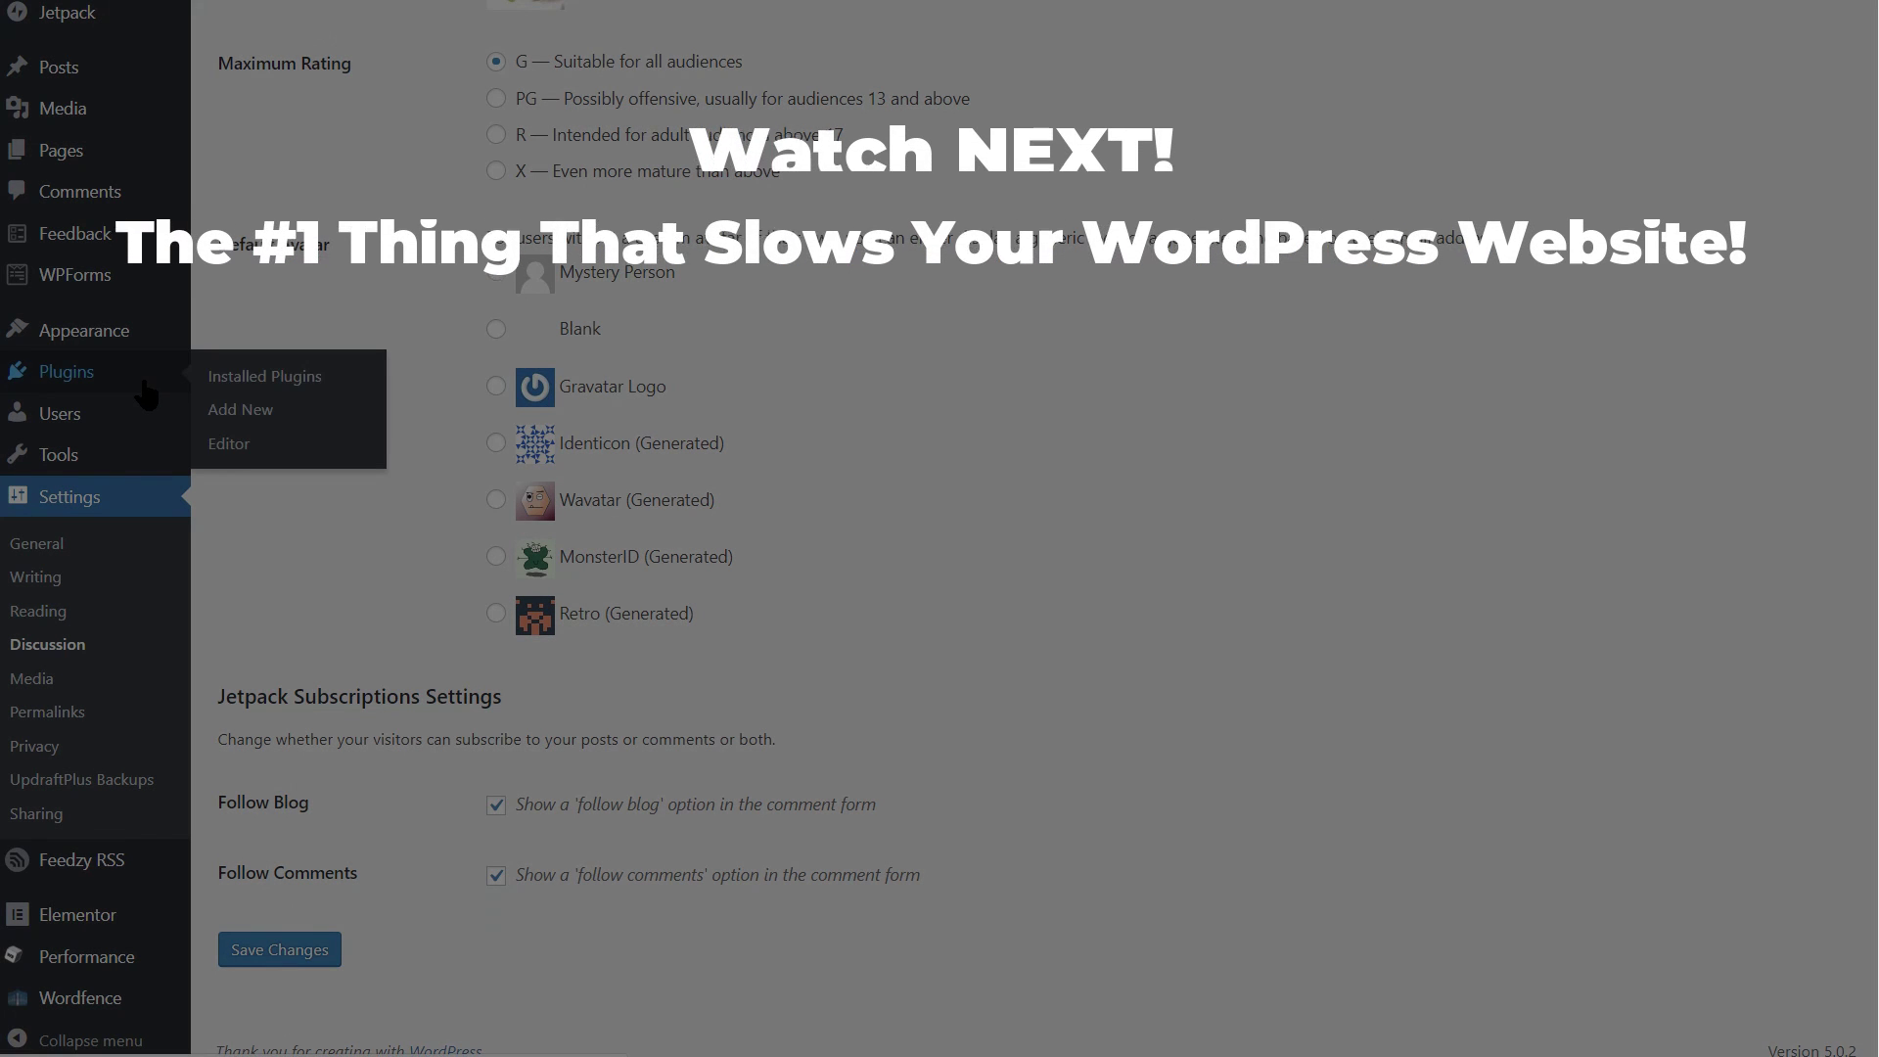
- Go to Add New Plugins and start searching the directory for 'optimole'
left_click(233, 408)
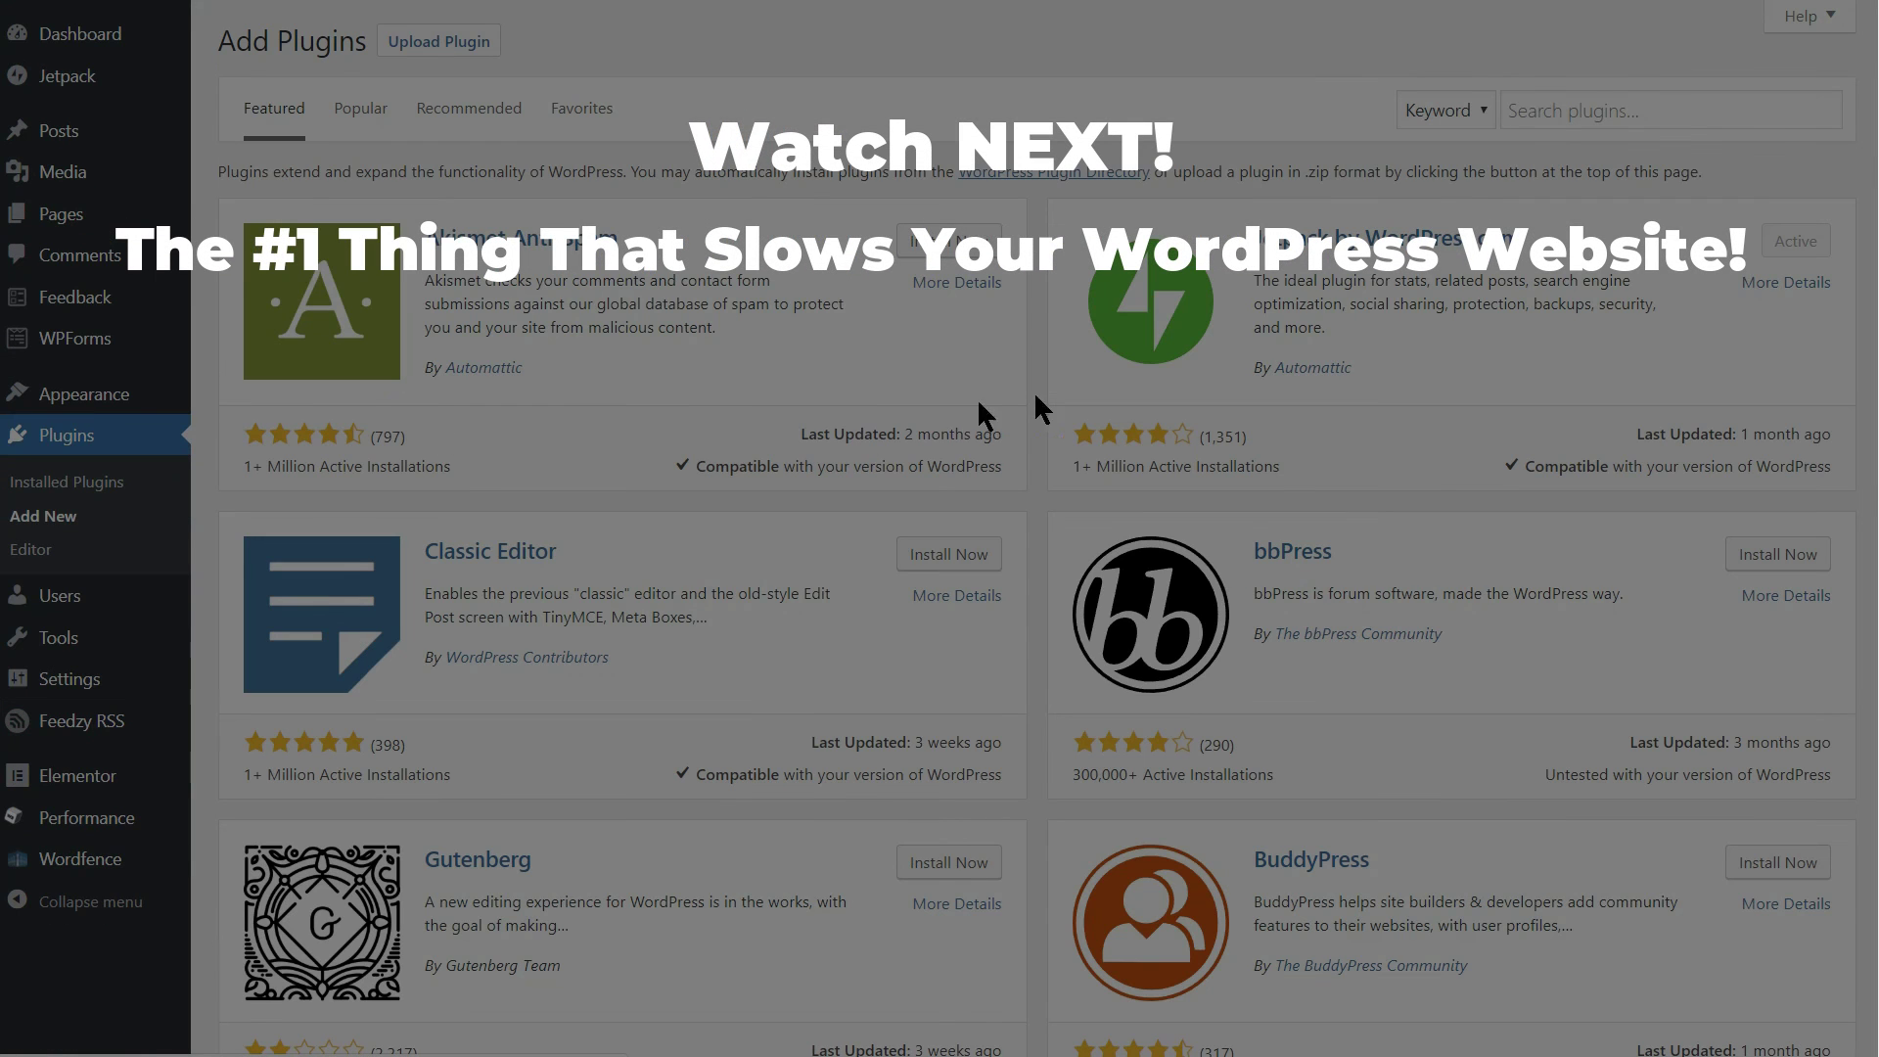
left_click(1572, 108)
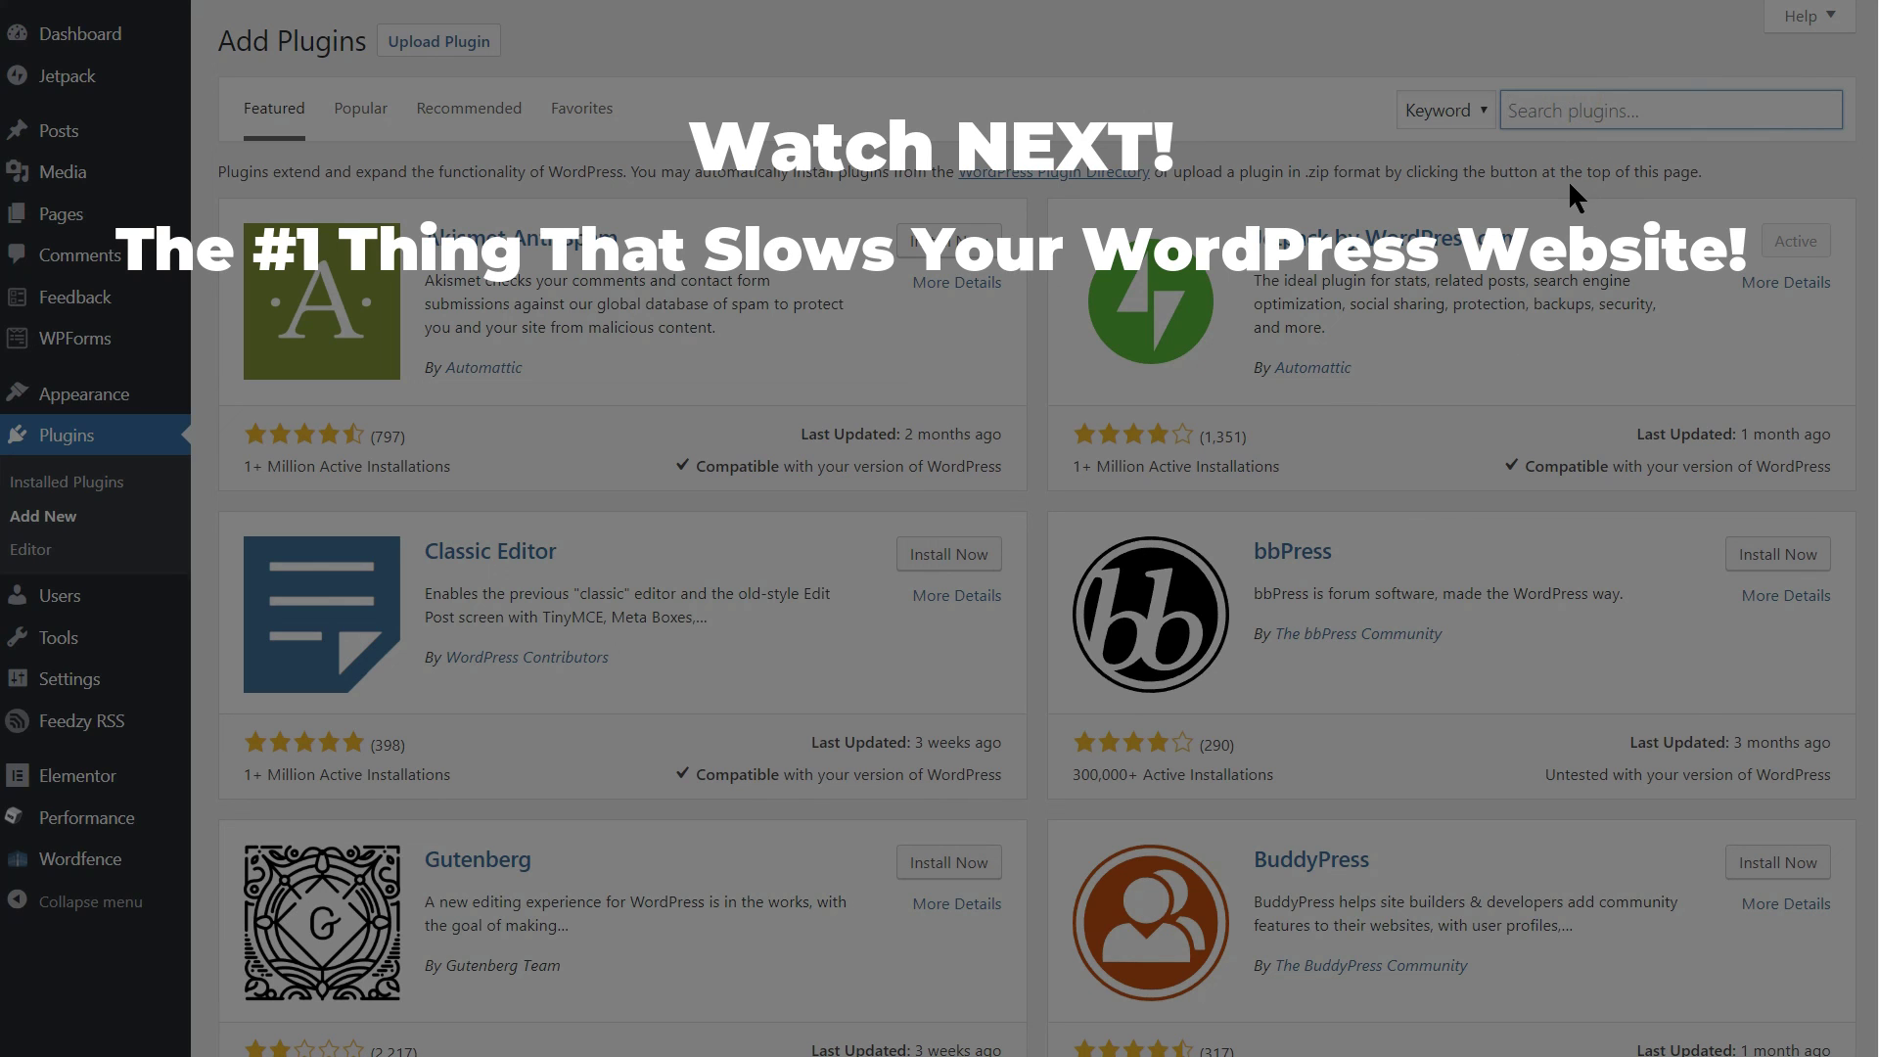
type("optimole")
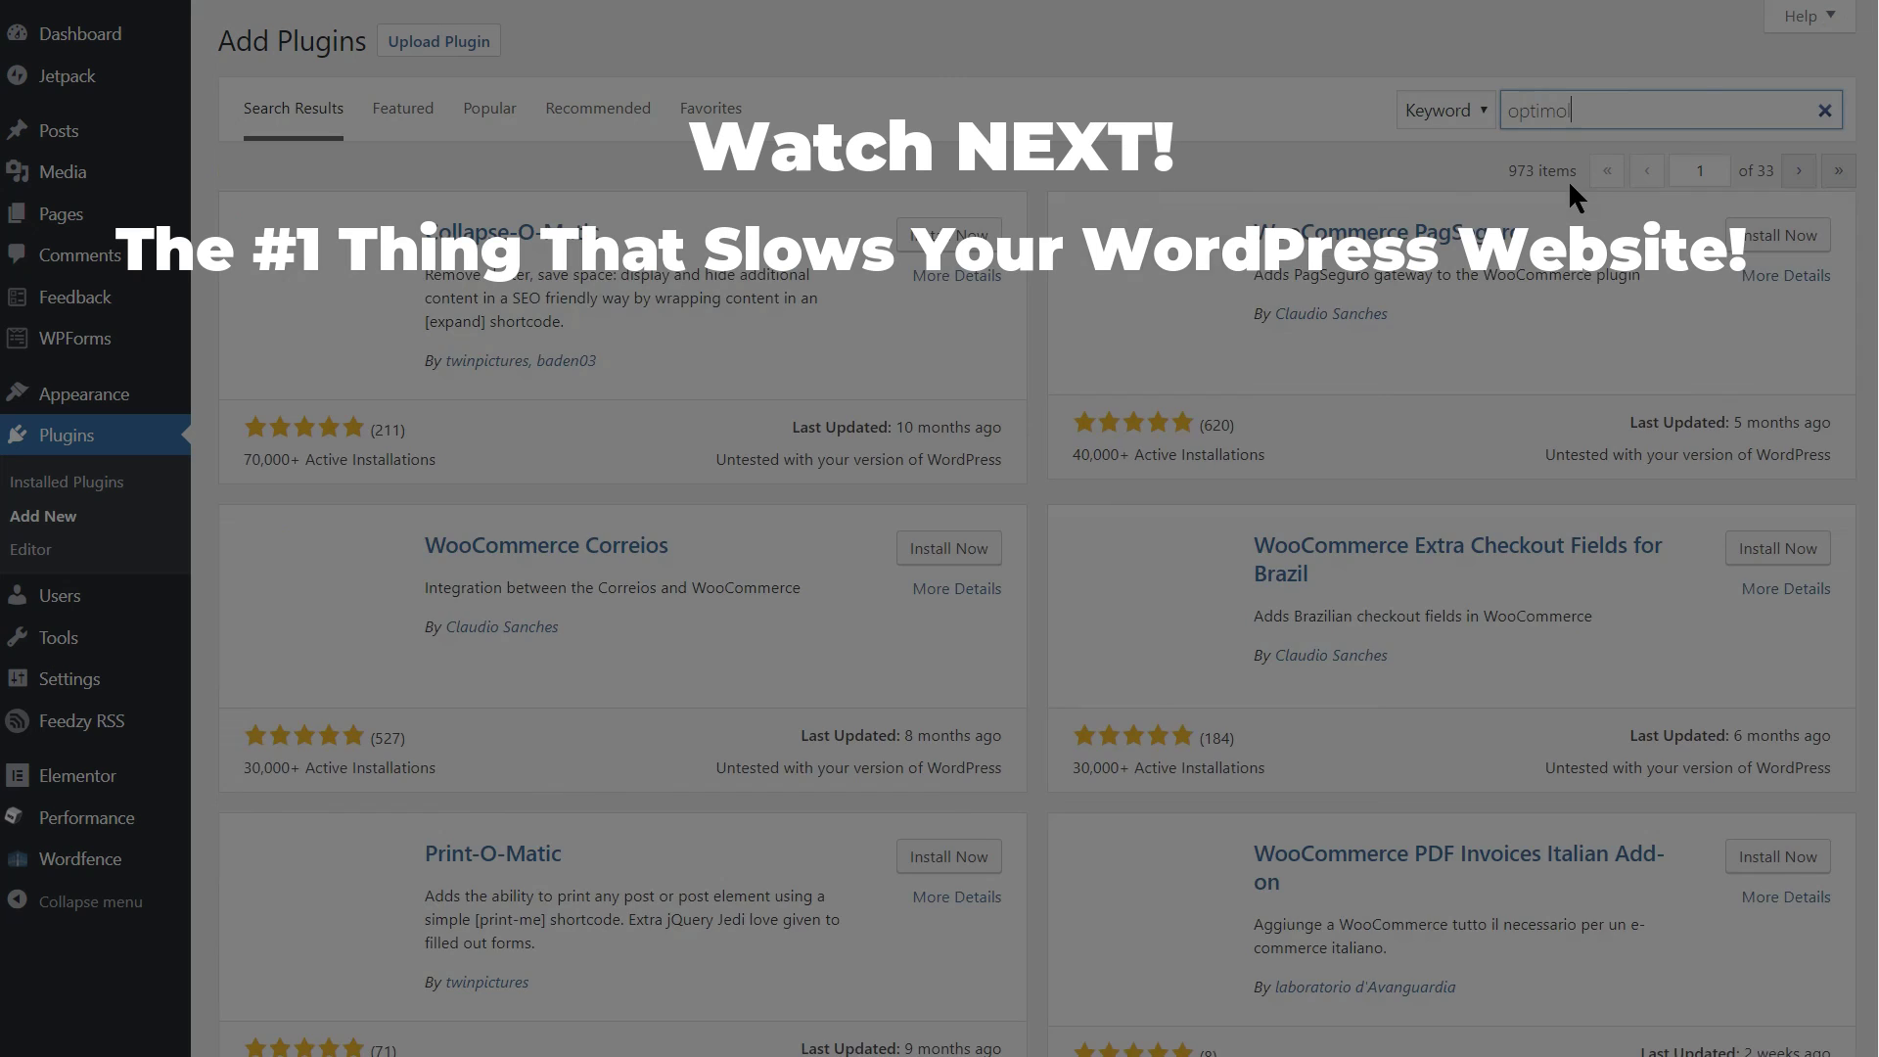